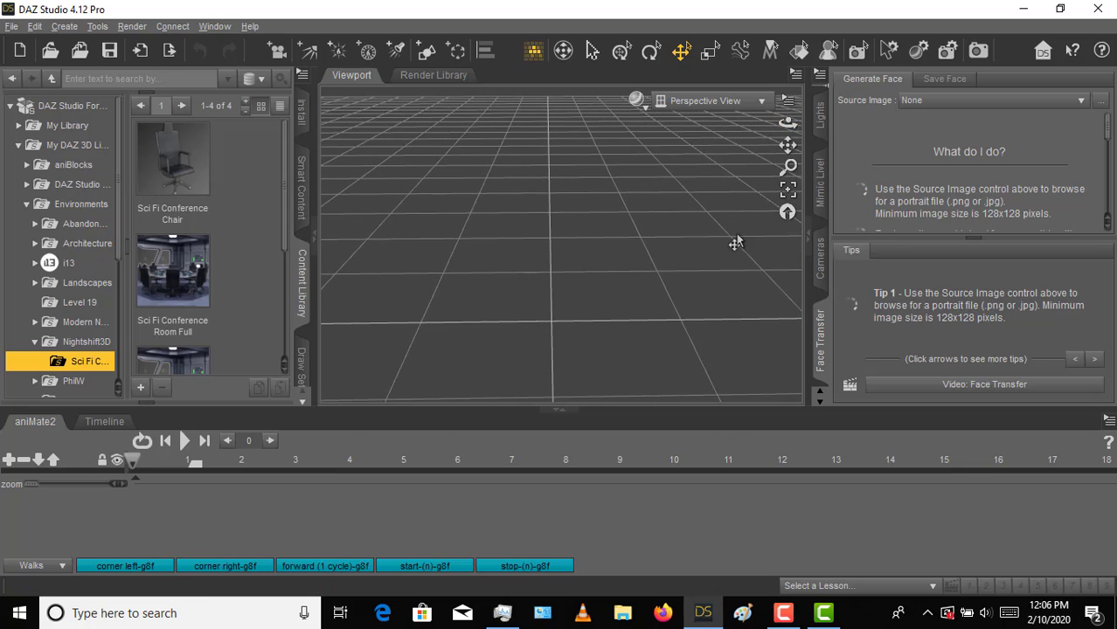
Load the Sci Fi Conference Room Full environment into the empty scene
{"action": "scroll", "coordinate": [710, 275], "scroll_direction": "down", "scroll_amount": 5}
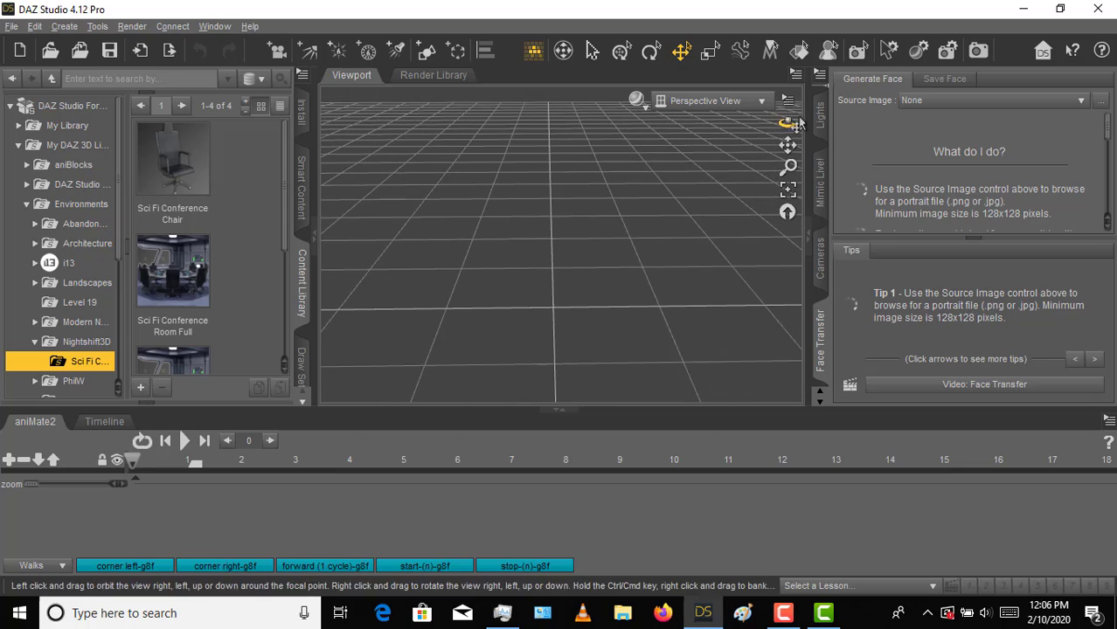
{"action": "left_click_drag", "start_coordinate": [787, 146], "coordinate": [789, 166]}
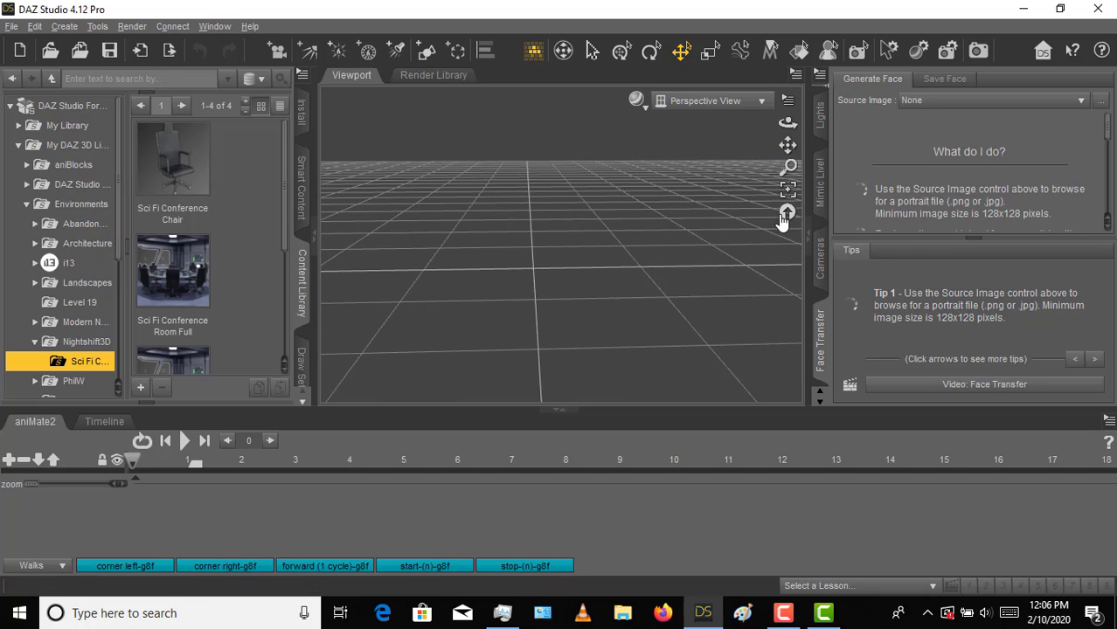
{"action": "left_click_drag", "start_coordinate": [787, 124], "coordinate": [789, 124]}
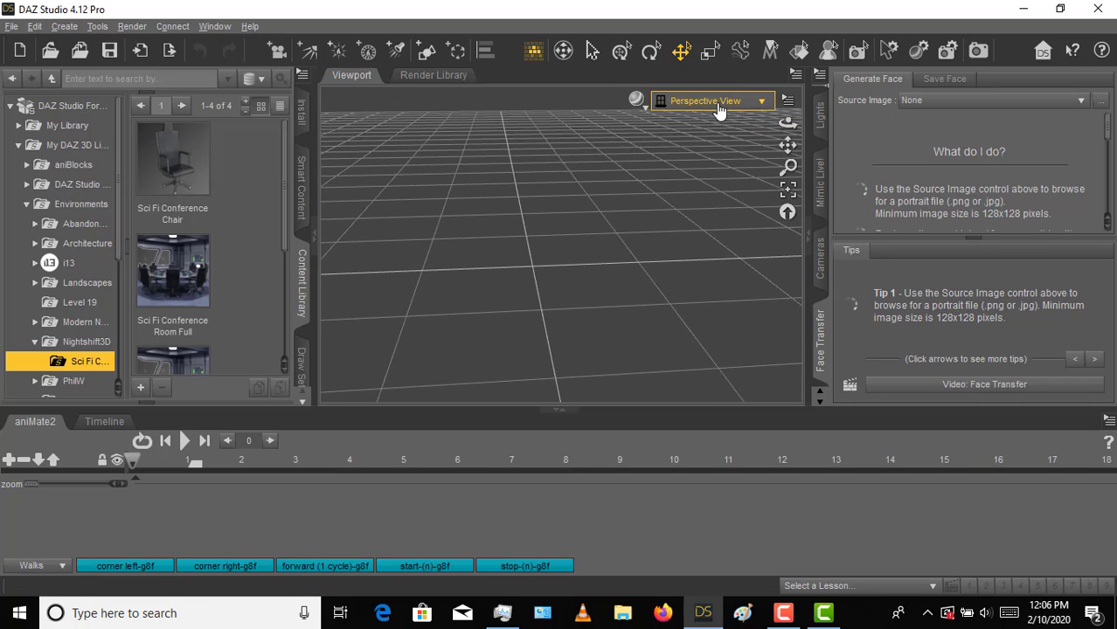
{"action": "left_click_drag", "start_coordinate": [787, 124], "coordinate": [788, 123]}
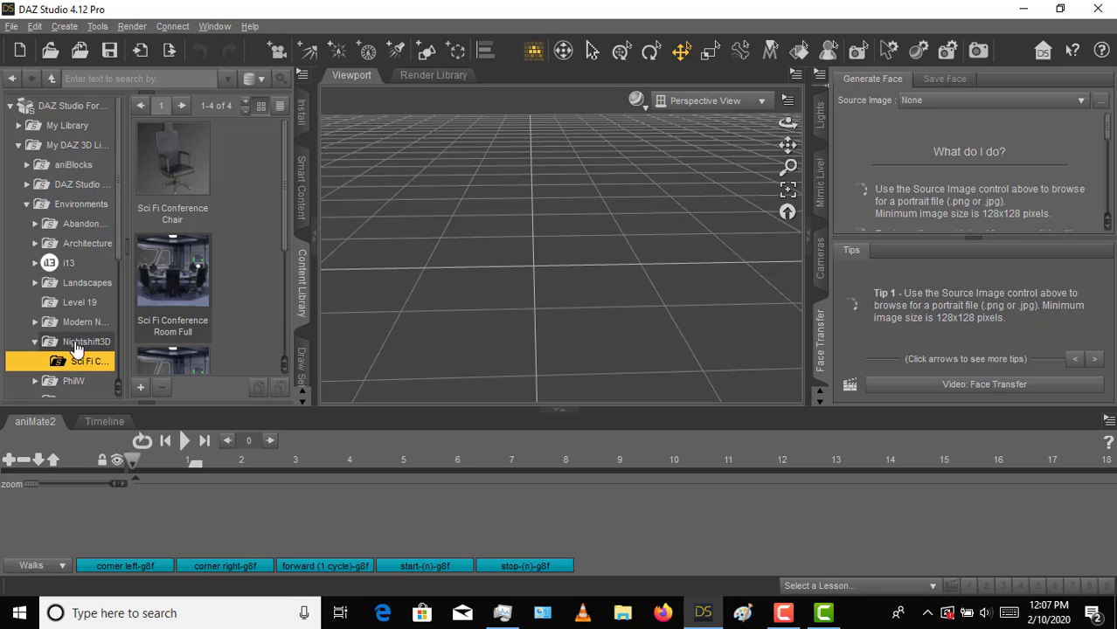
{"action": "left_click", "coordinate": [166, 298]}
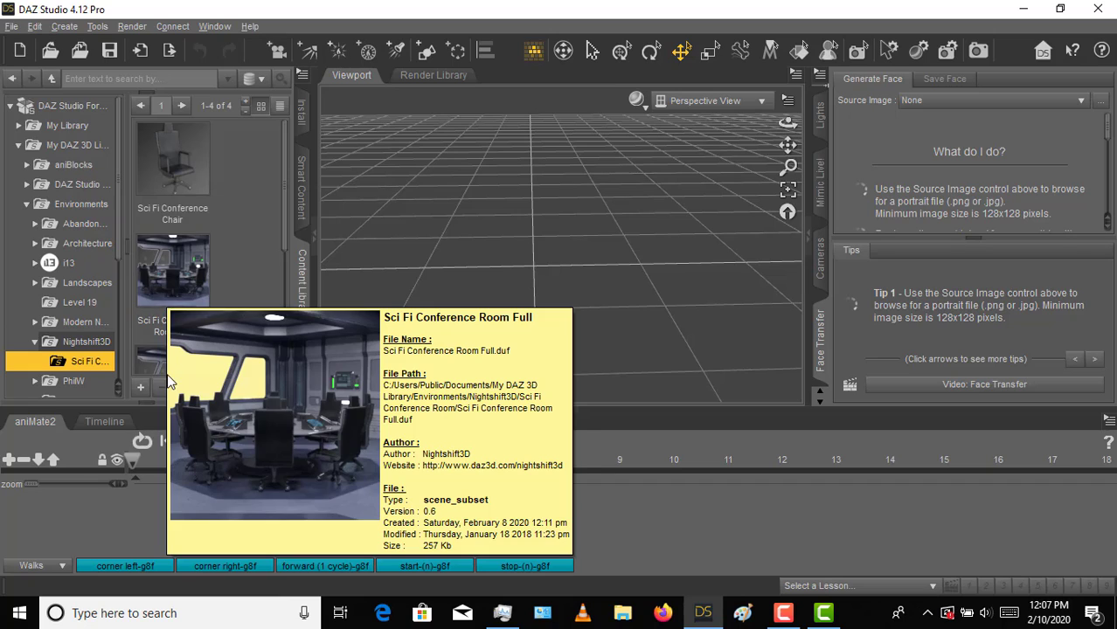
{"action": "double_click", "coordinate": [166, 298]}
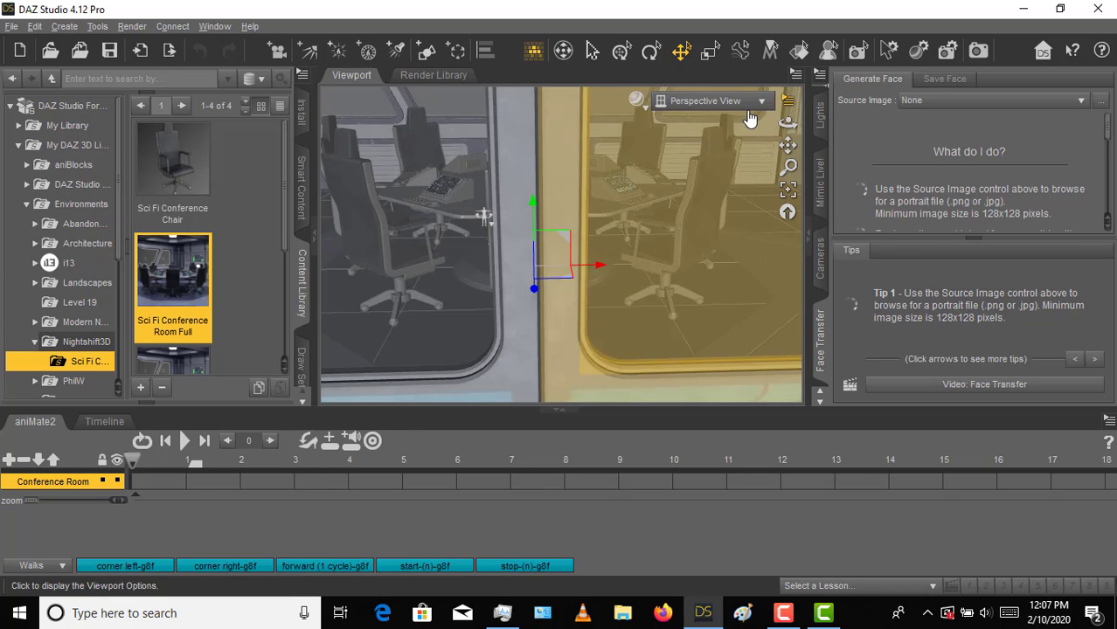
Set the viewport's draw style to NVIDIA Iray with the view framed on the conference table and chairs
{"action": "mouse_move", "coordinate": [788, 123]}
{"action": "left_mouse_down"}
{"action": "mouse_move", "coordinate": [760, 131]}
{"action": "mouse_move", "coordinate": [805, 124]}
{"action": "left_mouse_up"}
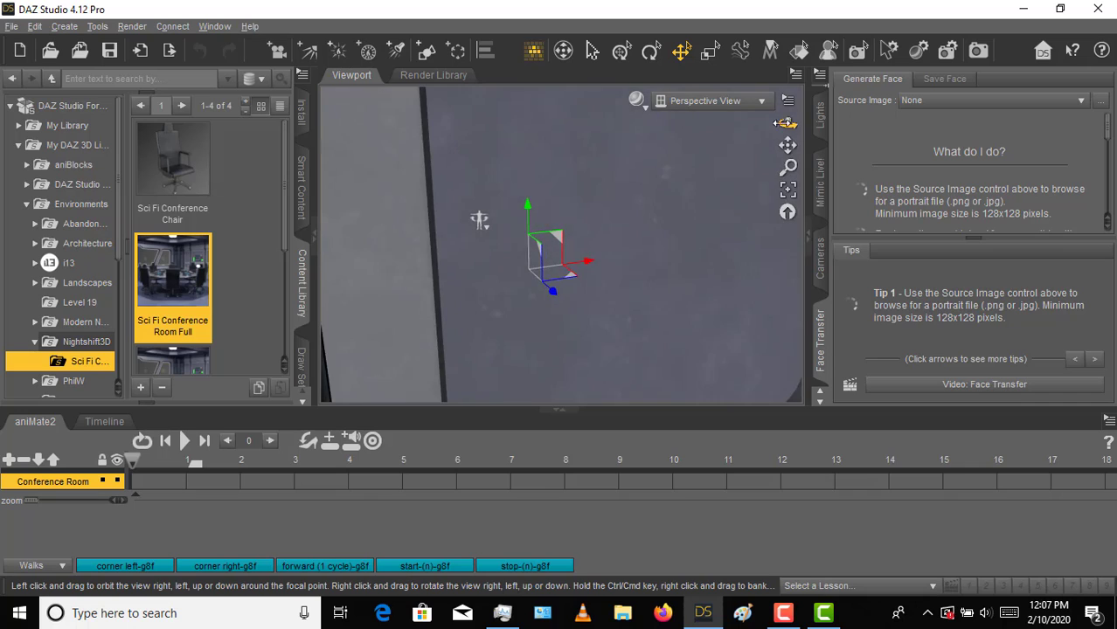
{"action": "scroll", "coordinate": [705, 157], "scroll_direction": "up", "scroll_amount": 5}
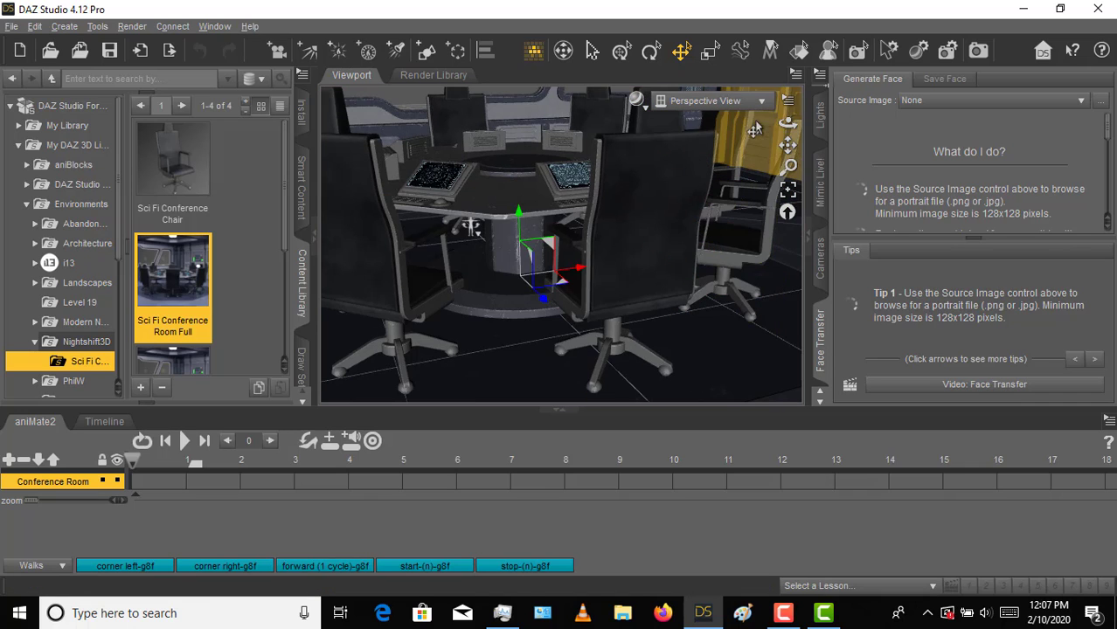
{"action": "left_click_drag", "start_coordinate": [787, 144], "coordinate": [804, 123]}
{"action": "left_click_drag", "start_coordinate": [493, 271], "coordinate": [493, 271]}
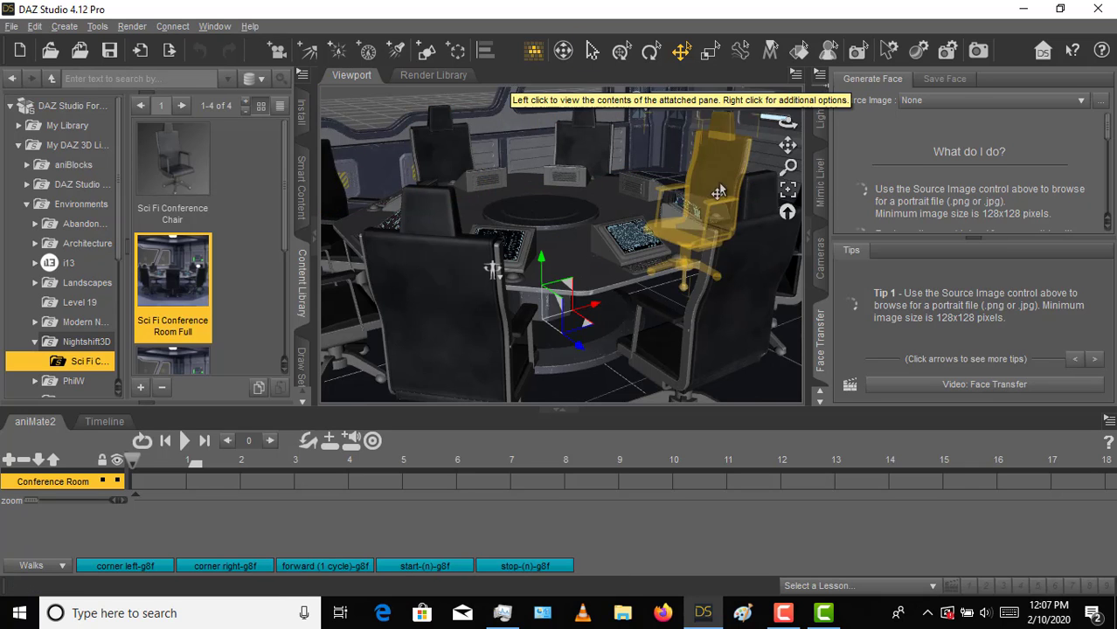
{"action": "left_click_drag", "start_coordinate": [788, 122], "coordinate": [789, 171]}
{"action": "scroll", "coordinate": [729, 192], "scroll_direction": "up", "scroll_amount": 3}
{"action": "left_click_drag", "start_coordinate": [788, 123], "coordinate": [711, 108]}
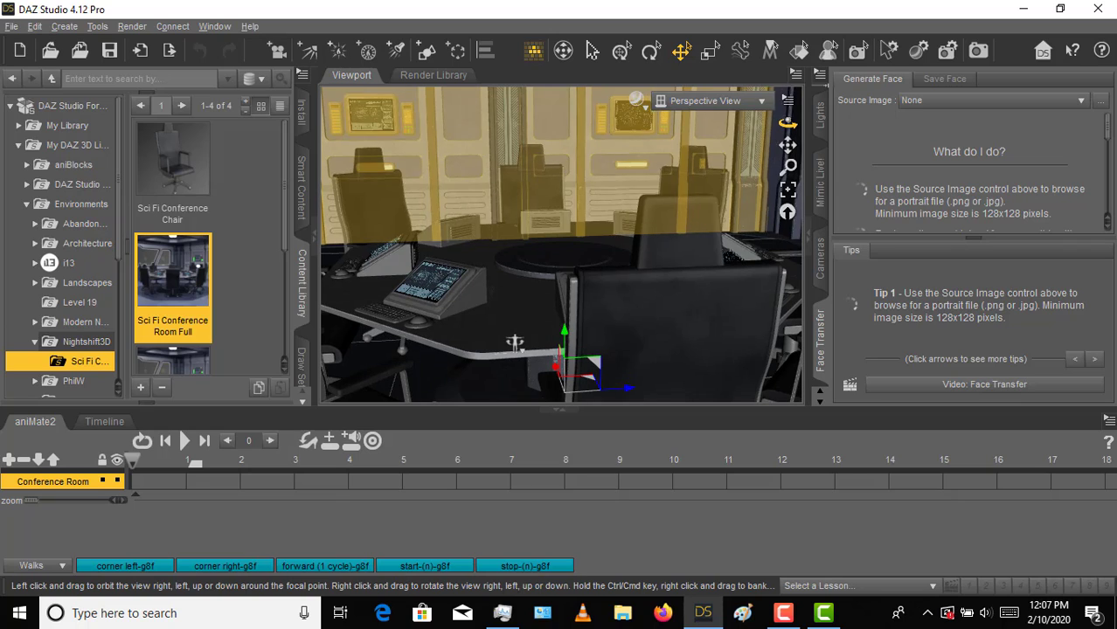
{"action": "left_click", "coordinate": [640, 102]}
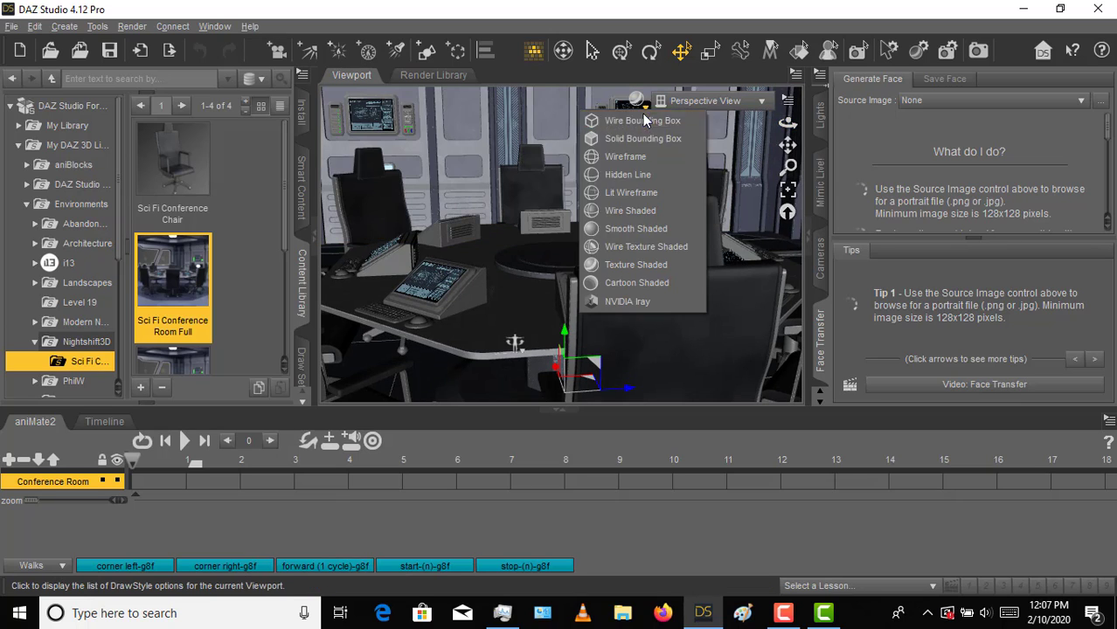
{"action": "left_click", "coordinate": [614, 304]}
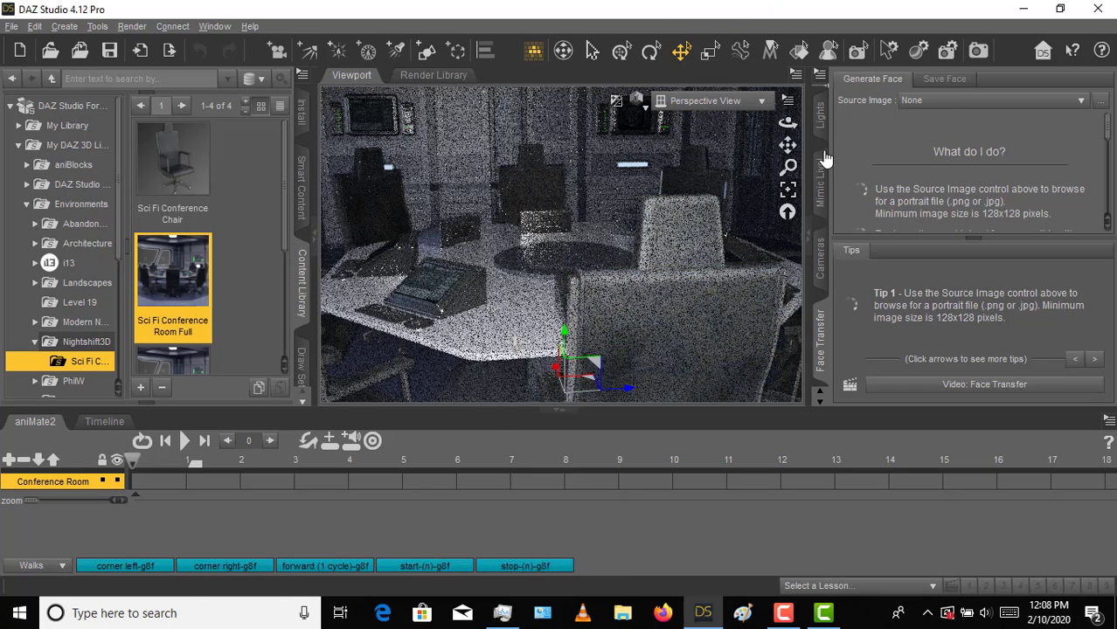
Change the render engine from Intermediate OpenGL to NVIDIA Iray and display the render presets
{"action": "left_click_drag", "start_coordinate": [787, 123], "coordinate": [671, 272]}
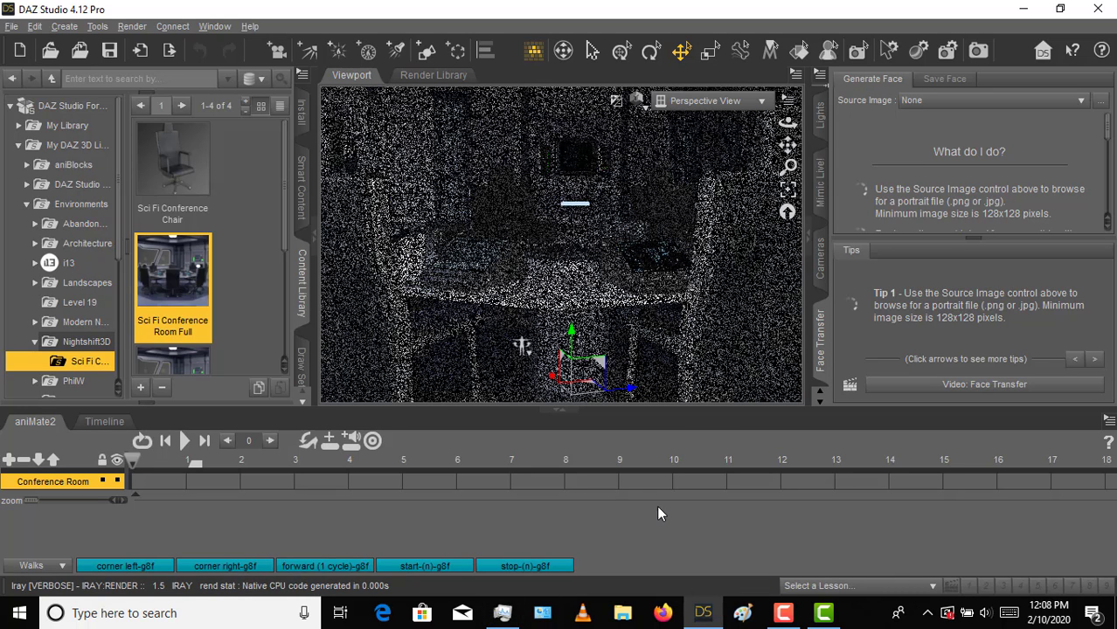
{"action": "left_click", "coordinate": [308, 367]}
{"action": "left_click", "coordinate": [302, 300]}
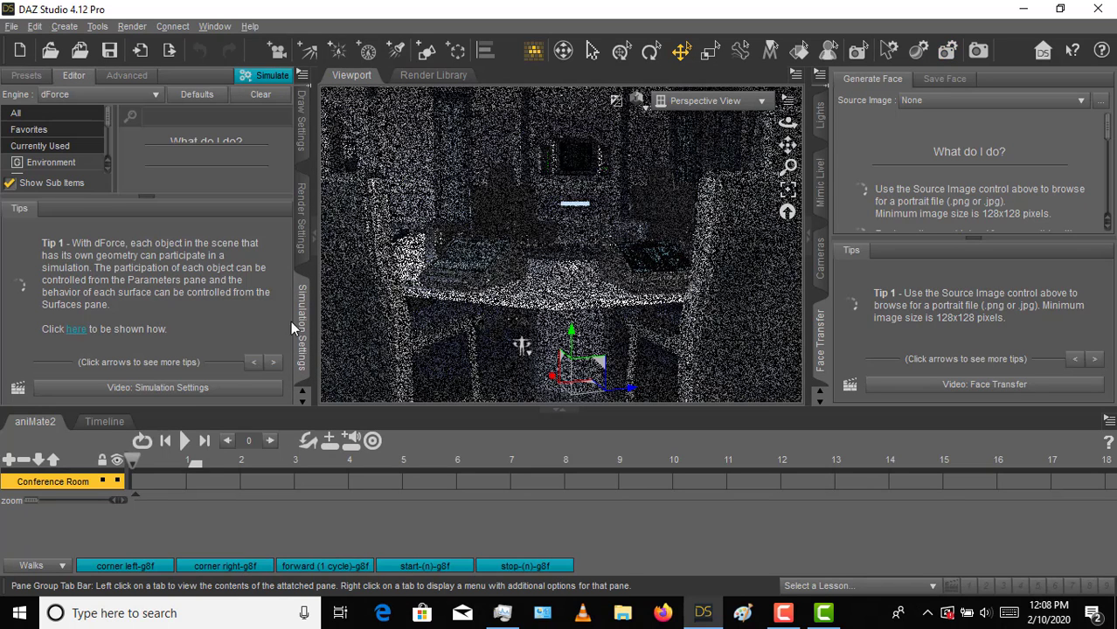
{"action": "left_click", "coordinate": [302, 268]}
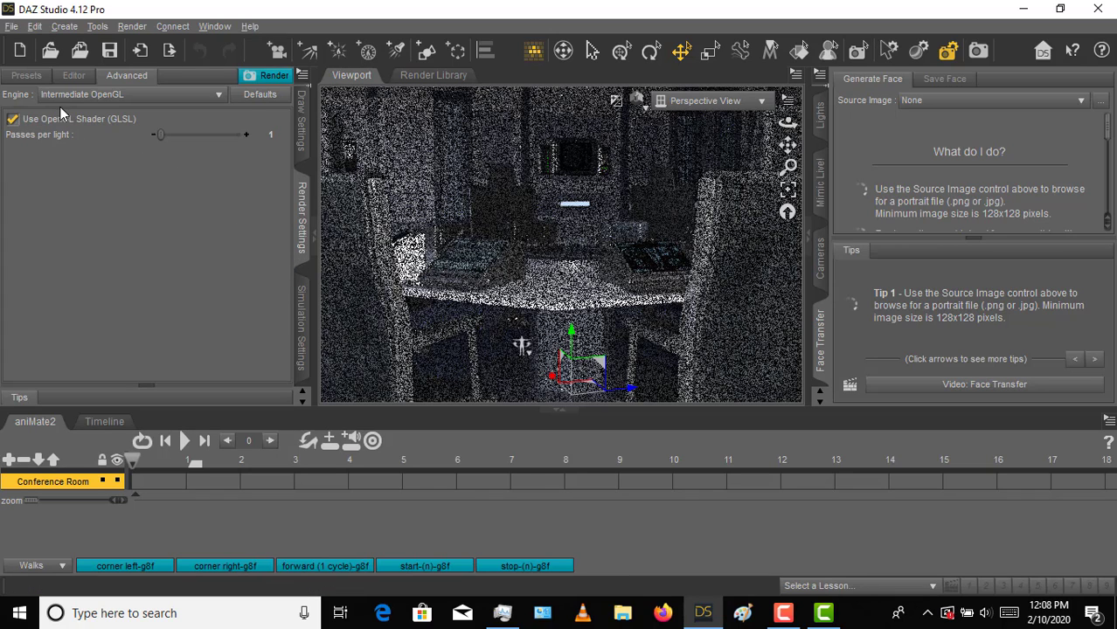
{"action": "left_click", "coordinate": [107, 94]}
{"action": "left_click", "coordinate": [104, 118]}
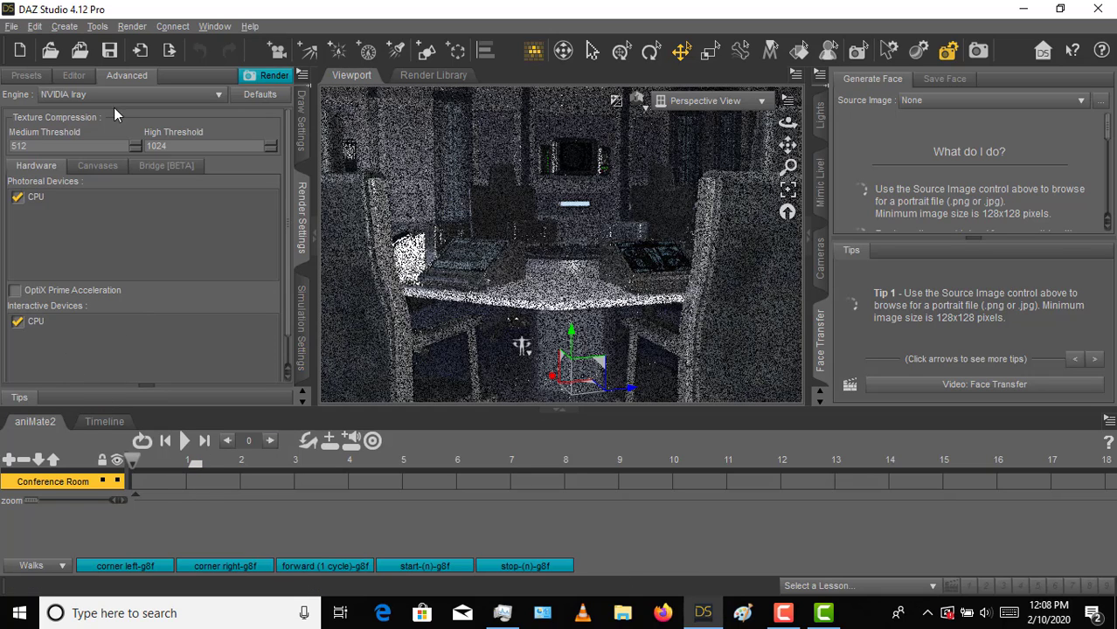
{"action": "left_click", "coordinate": [22, 77]}
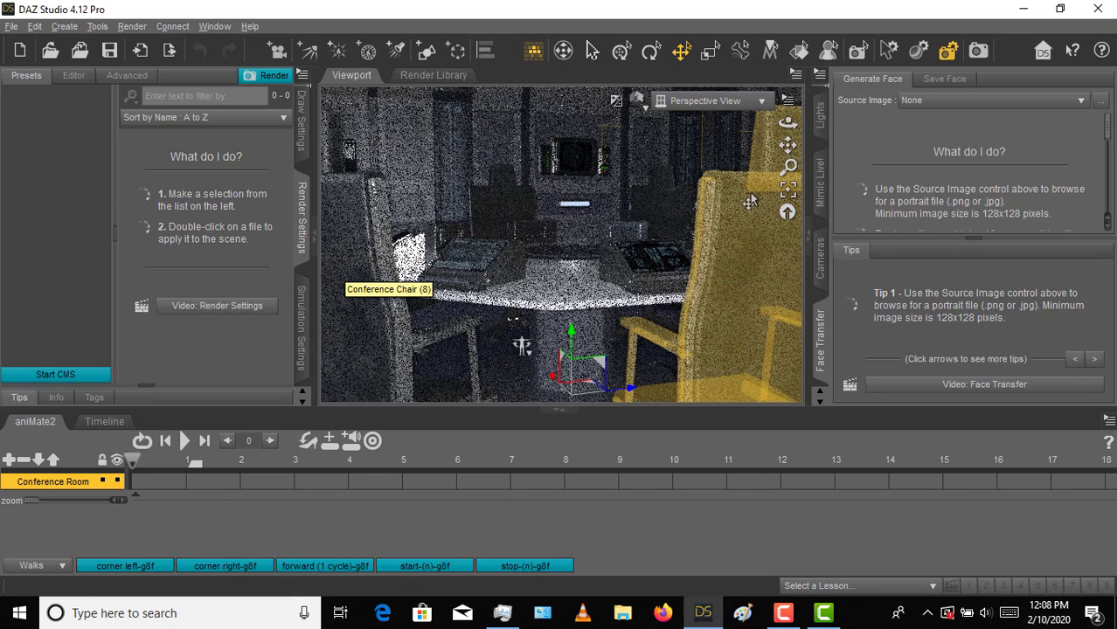
Select the conference room's Ceiling and bring up the room's surface settings
{"action": "mouse_move", "coordinate": [788, 122]}
{"action": "left_mouse_down"}
{"action": "mouse_move", "coordinate": [736, 115]}
{"action": "mouse_move", "coordinate": [783, 113]}
{"action": "mouse_move", "coordinate": [840, 140]}
{"action": "mouse_move", "coordinate": [788, 170]}
{"action": "mouse_move", "coordinate": [787, 236]}
{"action": "left_mouse_up"}
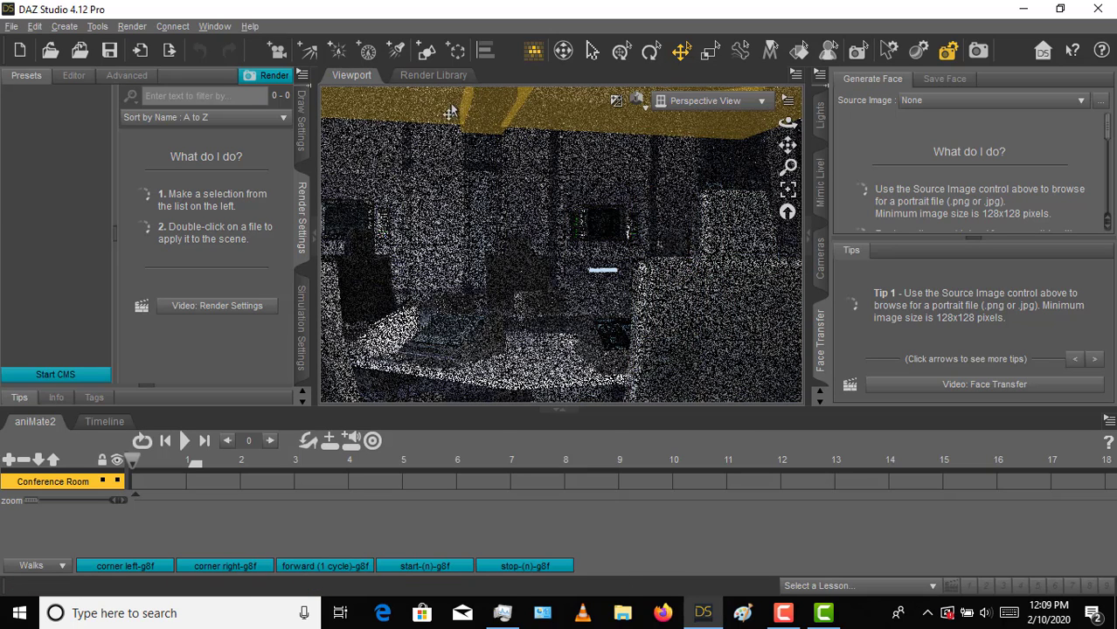
{"action": "left_click", "coordinate": [820, 118]}
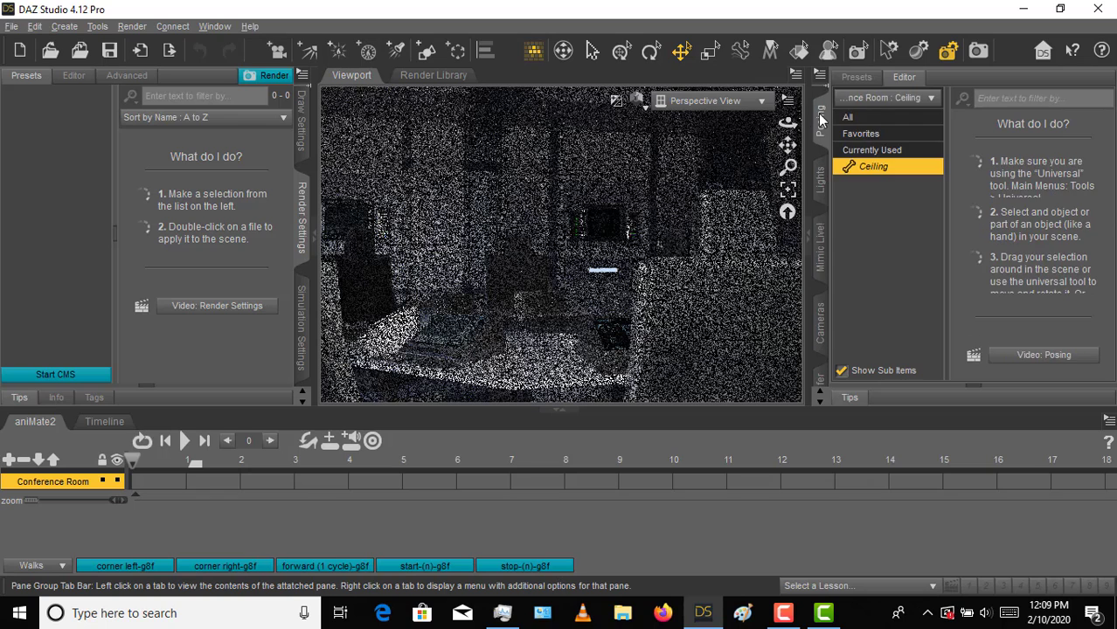
{"action": "scroll", "coordinate": [820, 119], "scroll_direction": "up", "scroll_amount": 3}
{"action": "left_click", "coordinate": [930, 85]}
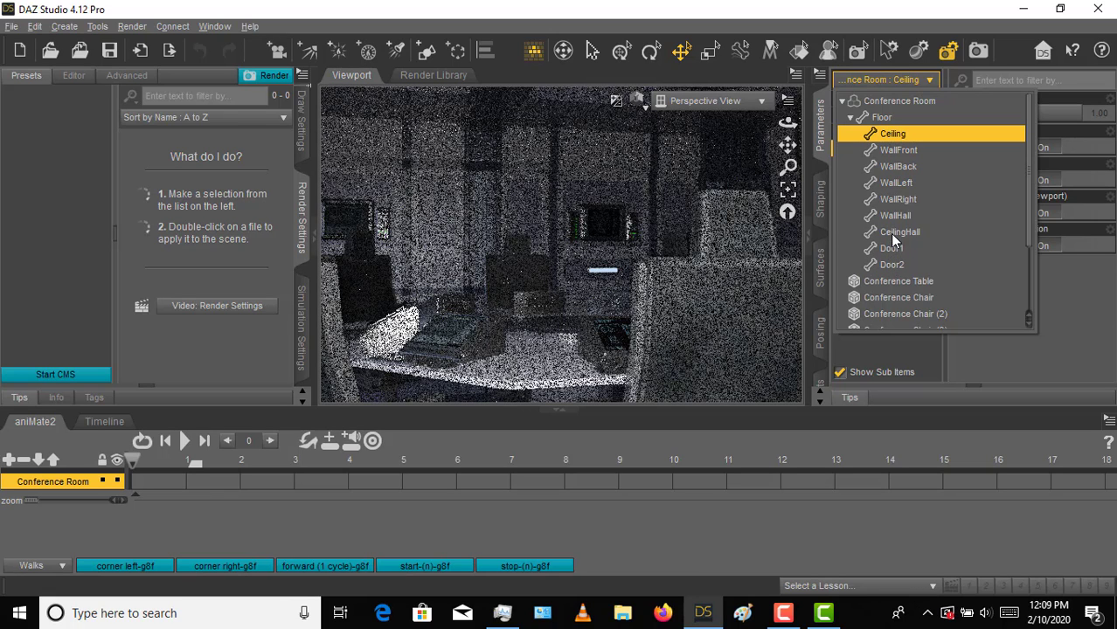
{"action": "left_click", "coordinate": [888, 135]}
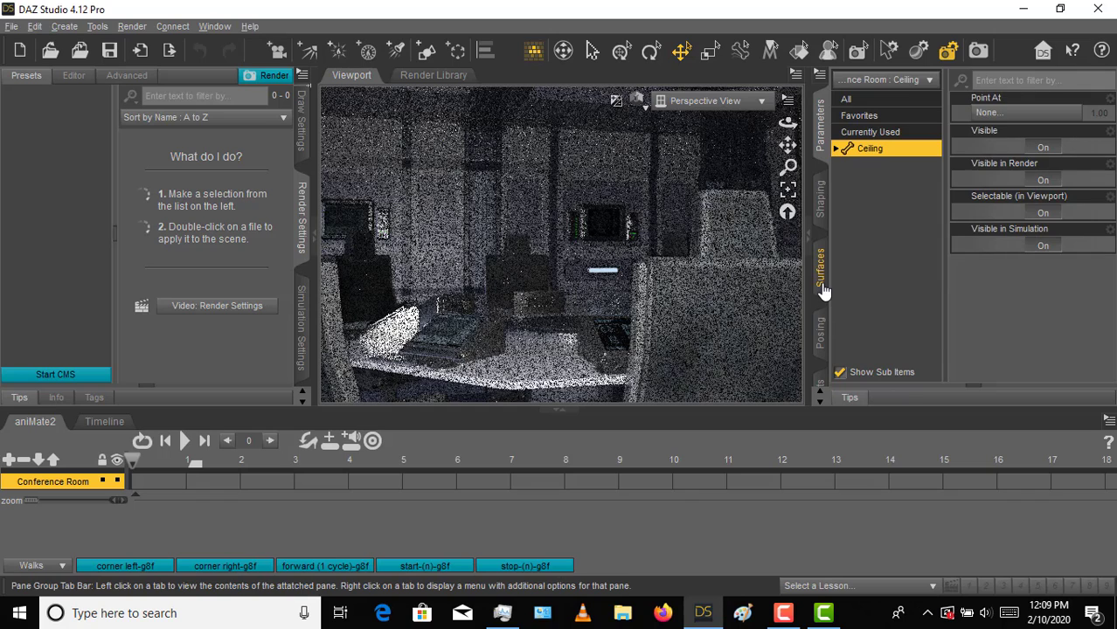
{"action": "left_click", "coordinate": [822, 271]}
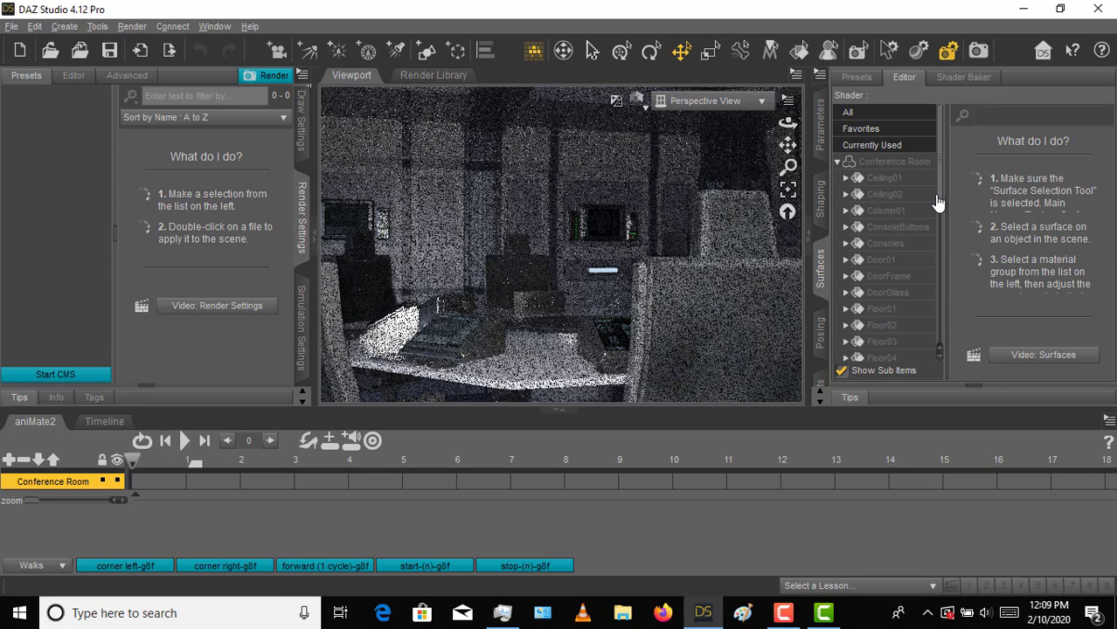
Set the emission color of the Ceiling01 surface to white (255, 255, 255)
{"action": "left_click", "coordinate": [873, 179]}
{"action": "left_click", "coordinate": [844, 178]}
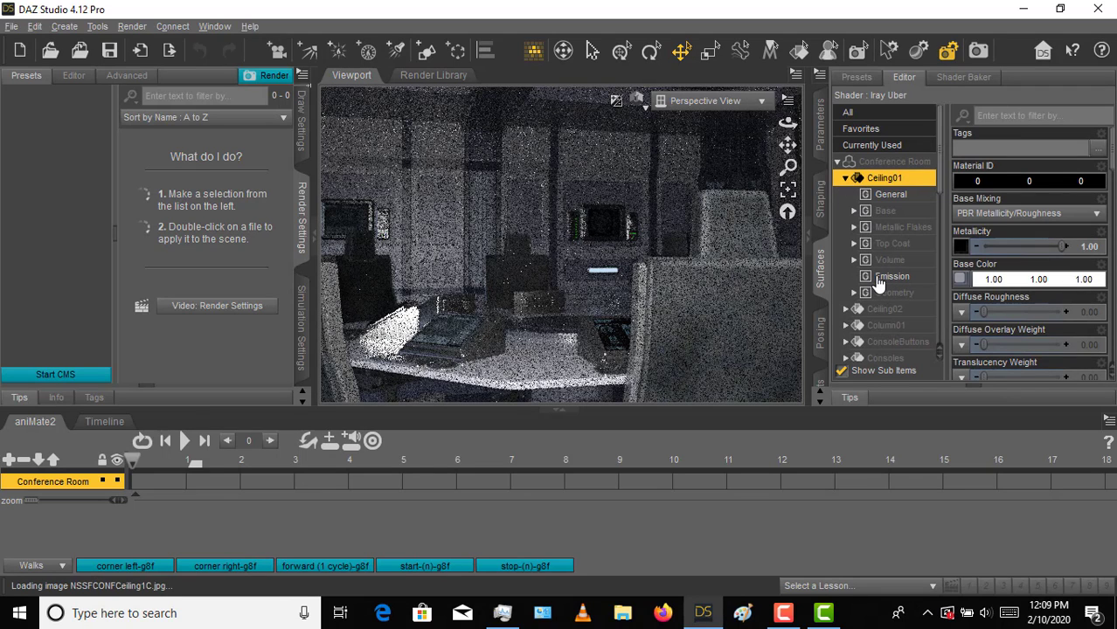
{"action": "left_click", "coordinate": [882, 278]}
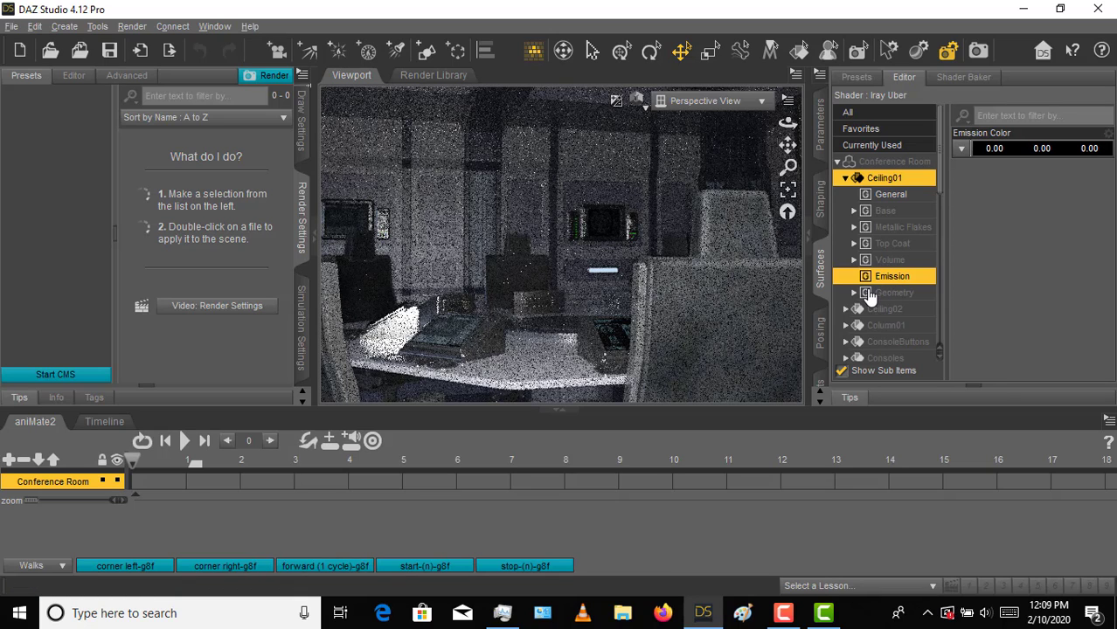
{"action": "left_click", "coordinate": [1021, 152]}
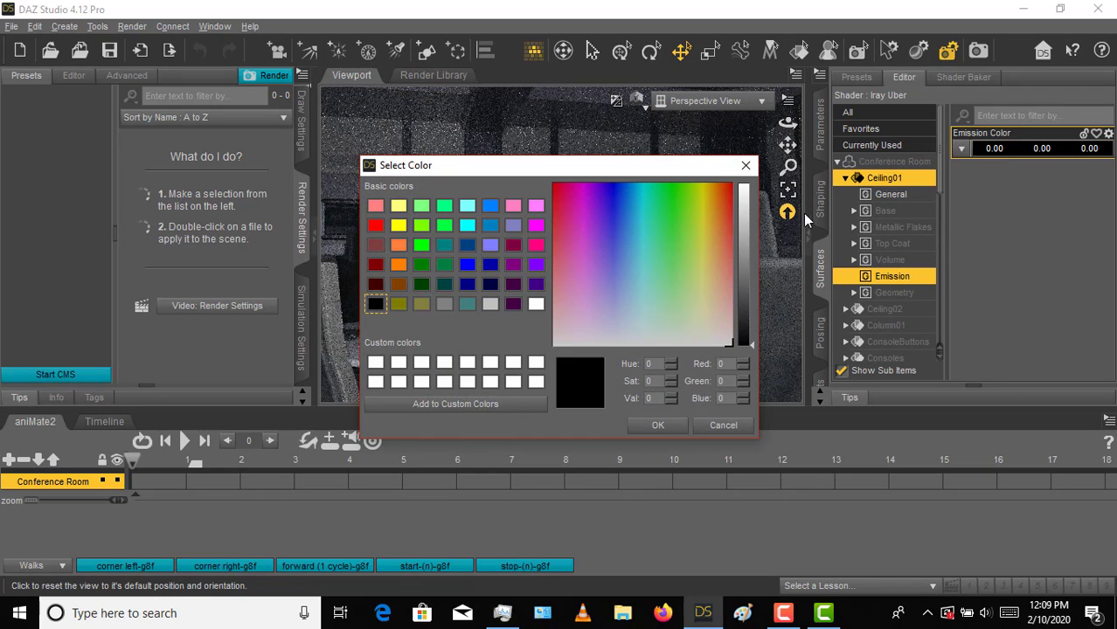
{"action": "left_click_drag", "start_coordinate": [752, 343], "coordinate": [757, 186]}
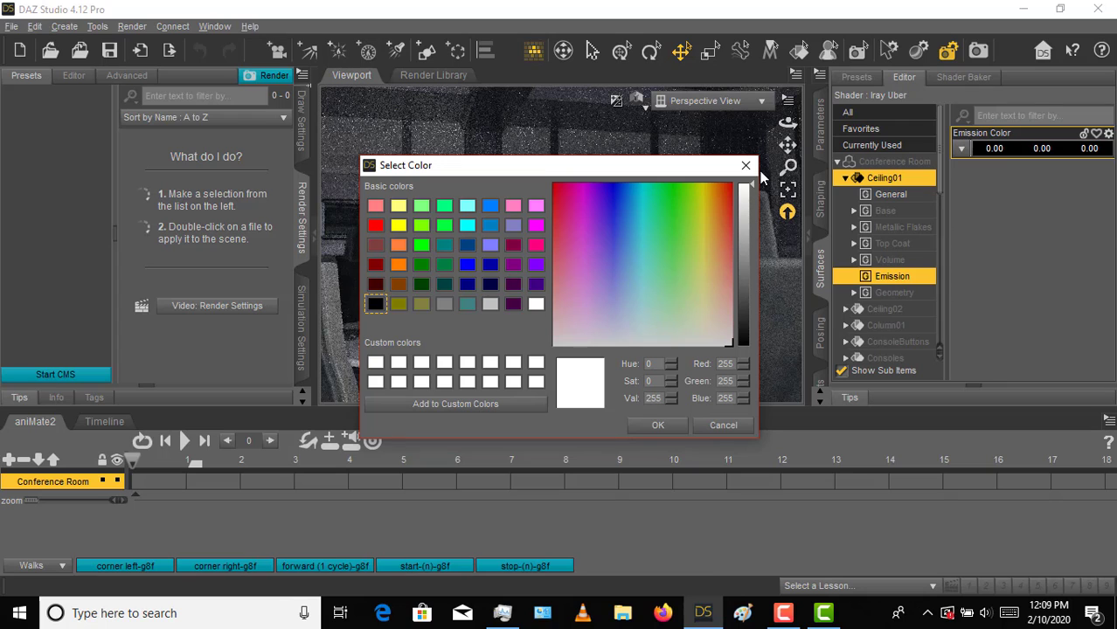
{"action": "left_click", "coordinate": [671, 426]}
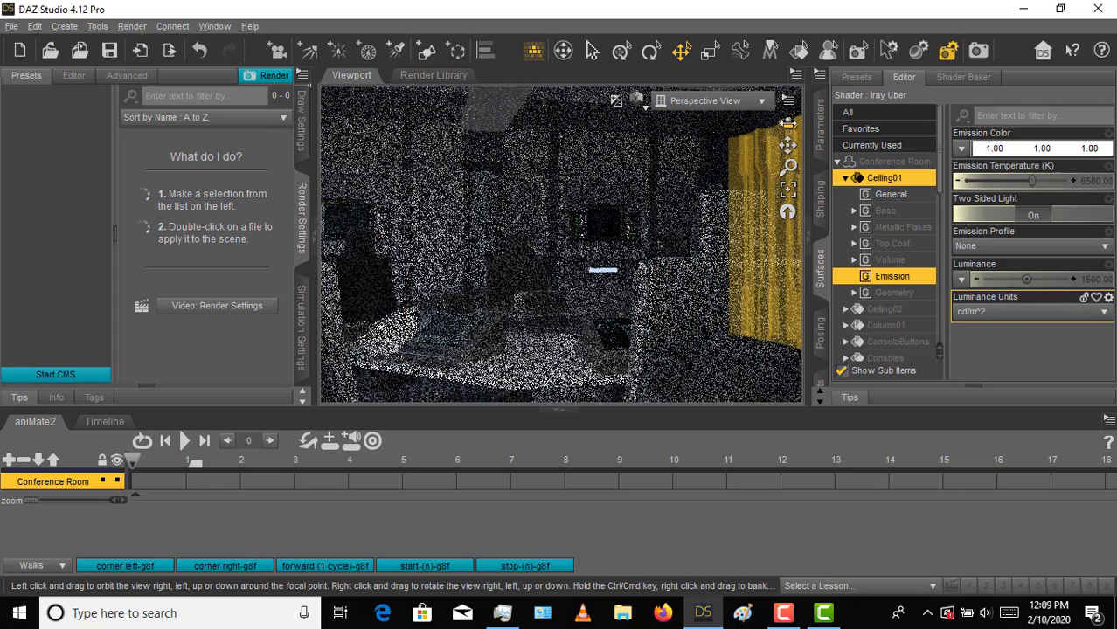
Try lm as the luminance unit for the Ceiling01 emission, and settle on W
{"action": "left_click_drag", "start_coordinate": [788, 123], "coordinate": [497, 144]}
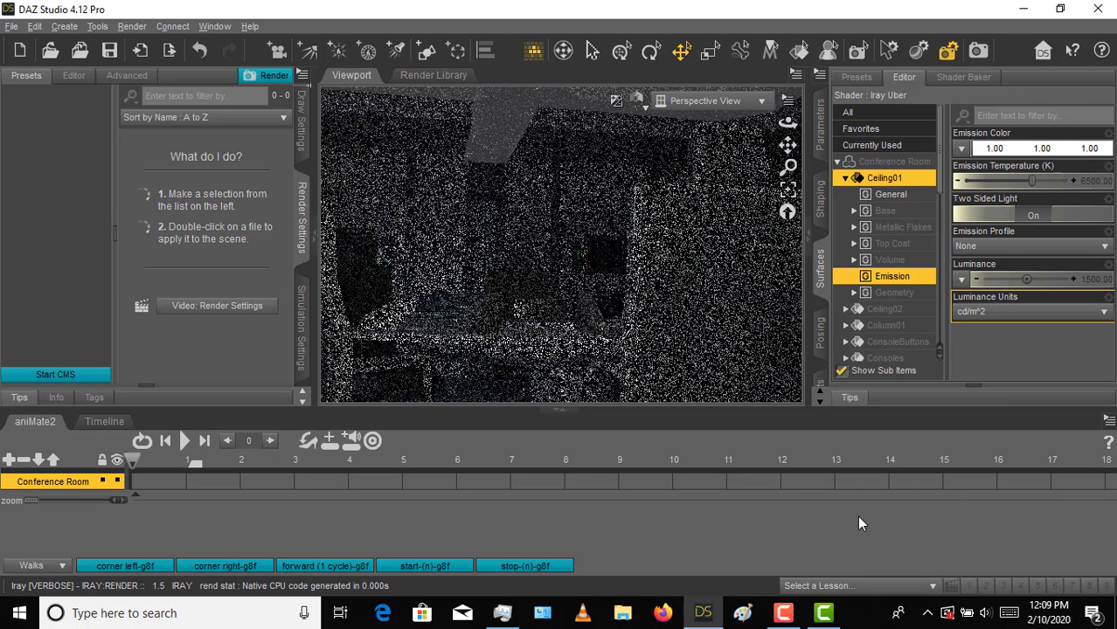
{"action": "left_click", "coordinate": [1021, 313]}
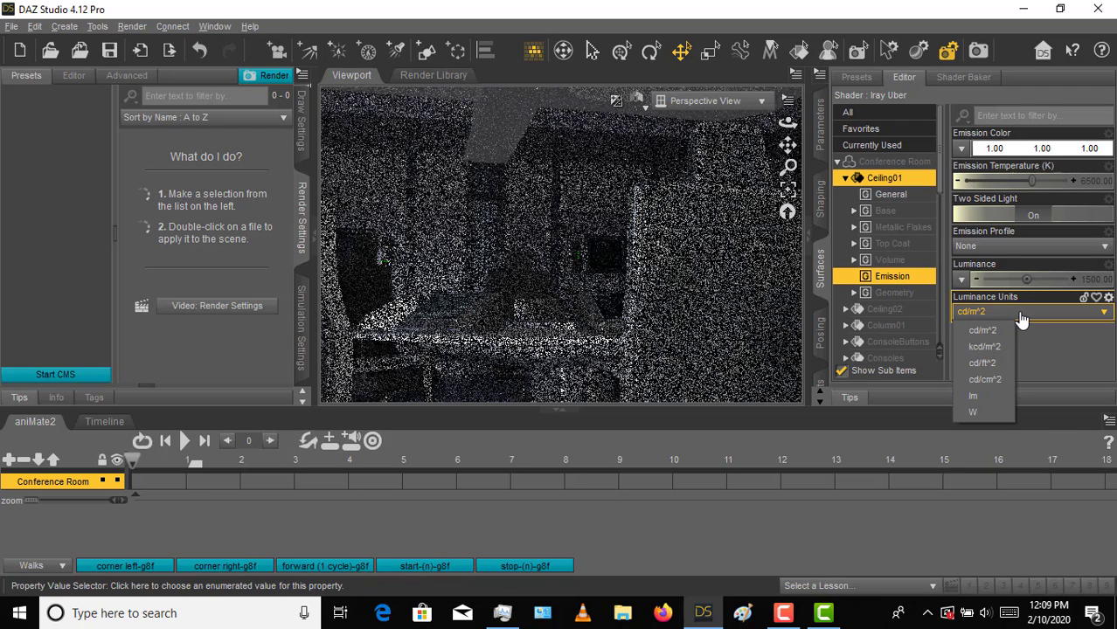
{"action": "left_click", "coordinate": [1001, 399]}
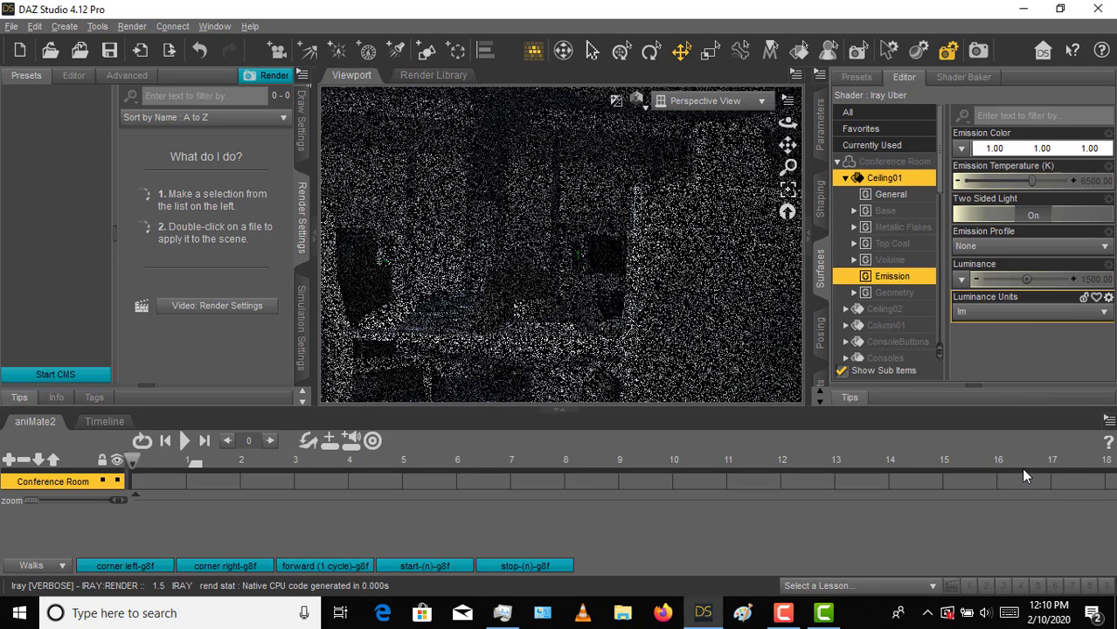
{"action": "left_click", "coordinate": [995, 313]}
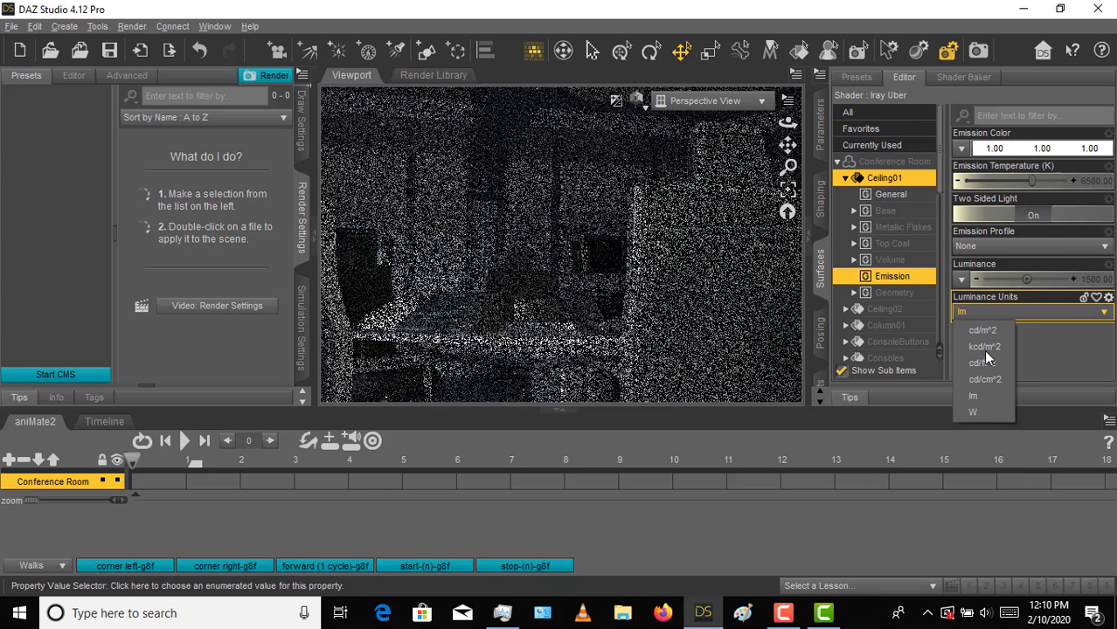
{"action": "left_click", "coordinate": [977, 415]}
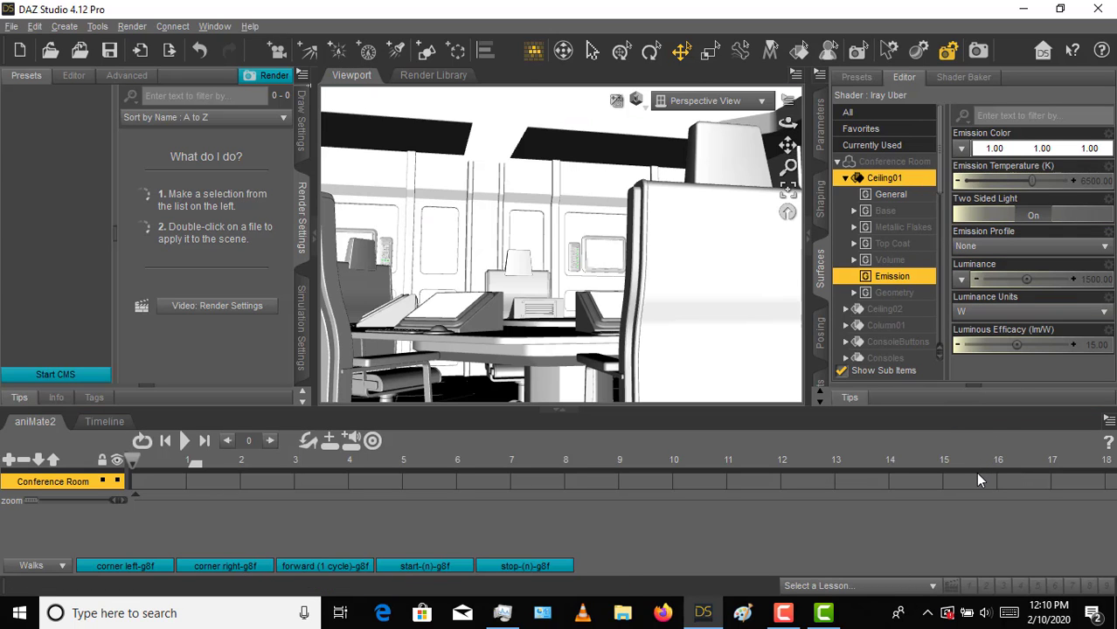
Set the luminous efficacy of the Ceiling01 emission to 40 lm/W
{"action": "left_click", "coordinate": [1097, 346]}
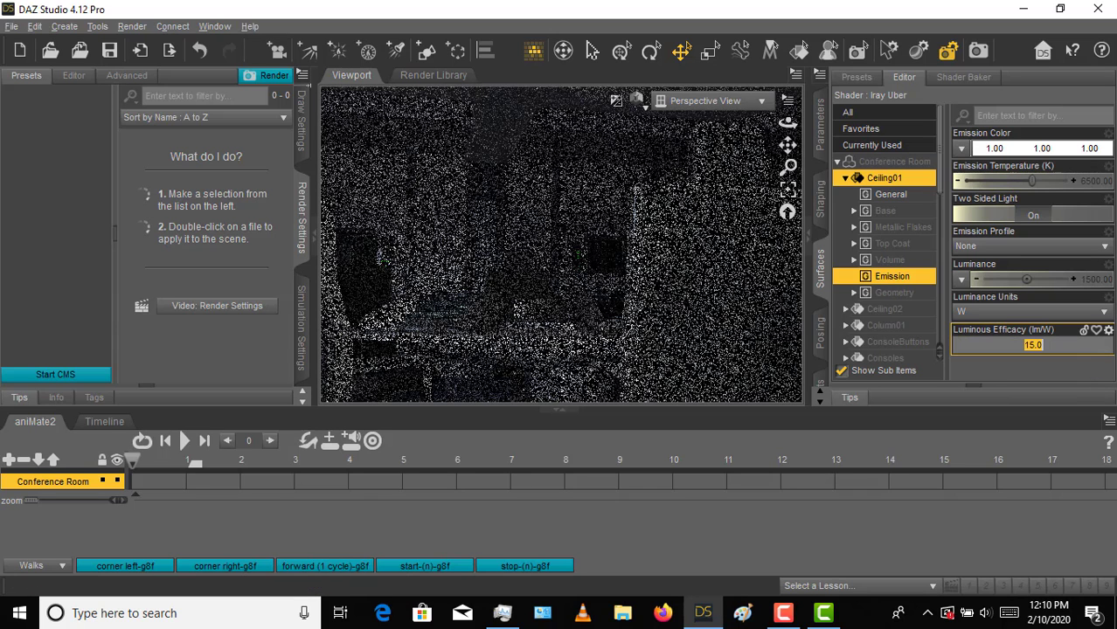
{"action": "type", "text": "4"}
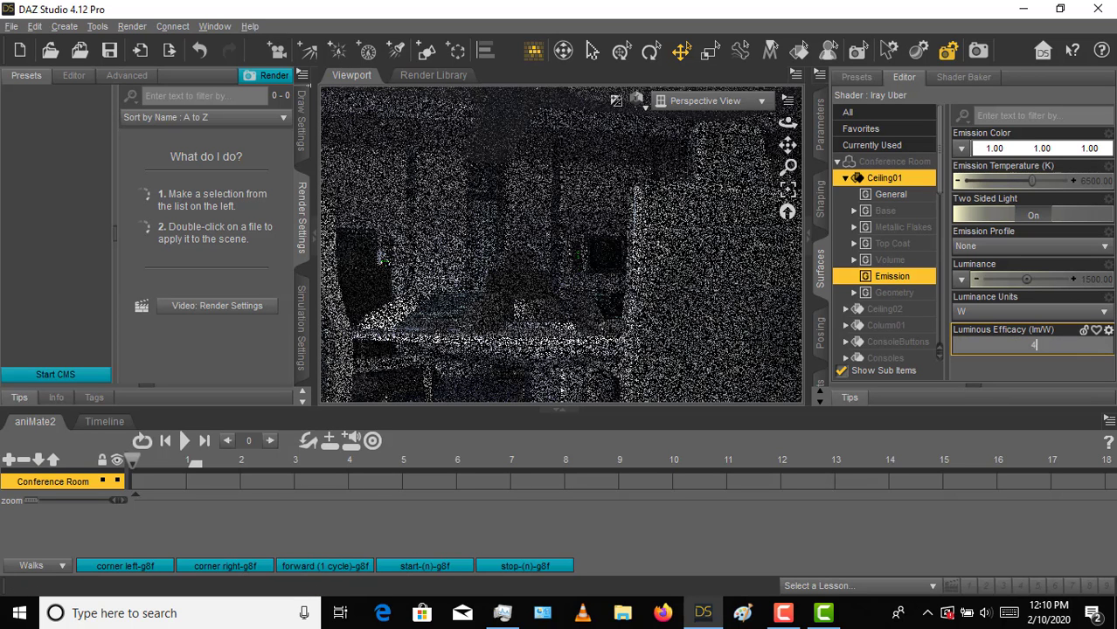
{"action": "type", "text": "0"}
{"action": "key", "text": "Return"}
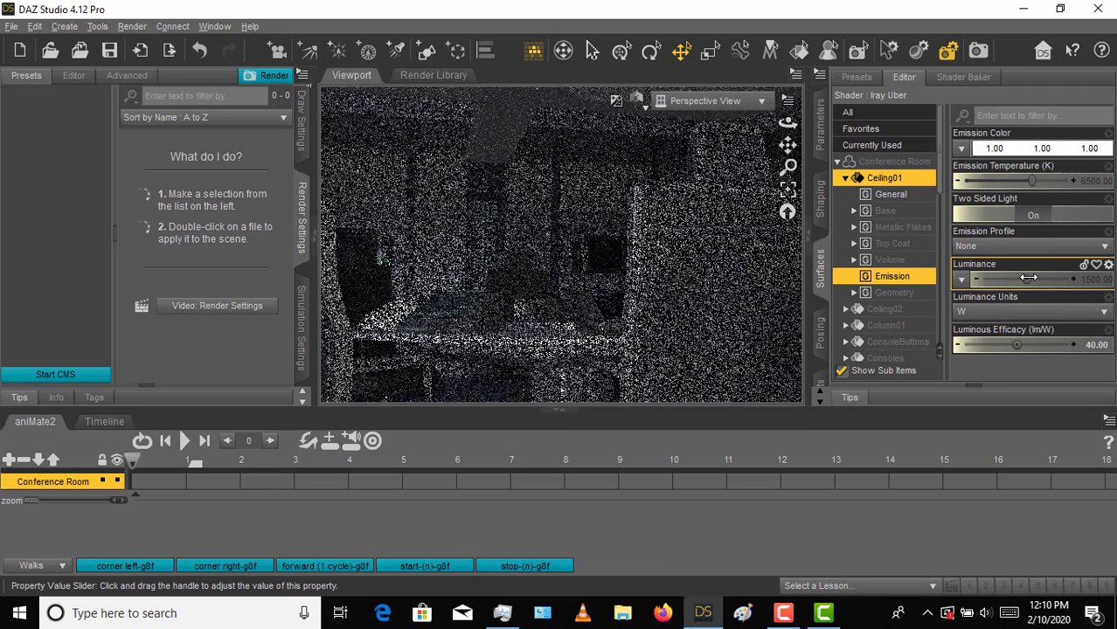
Raise the luminance of the Ceiling01 emission to 6674.66, trying lm as the unit and settling on W
{"action": "mouse_move", "coordinate": [1027, 279]}
{"action": "left_mouse_down"}
{"action": "mouse_move", "coordinate": [1044, 279]}
{"action": "mouse_move", "coordinate": [1027, 279]}
{"action": "left_mouse_up"}
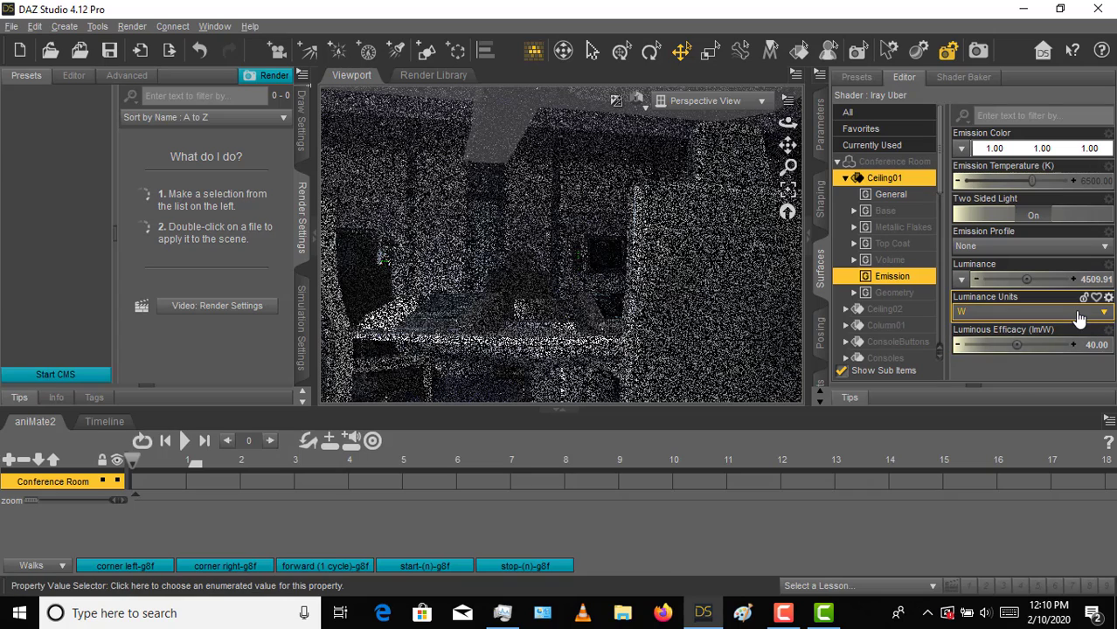
{"action": "left_click", "coordinate": [1081, 313]}
{"action": "left_click", "coordinate": [1008, 388]}
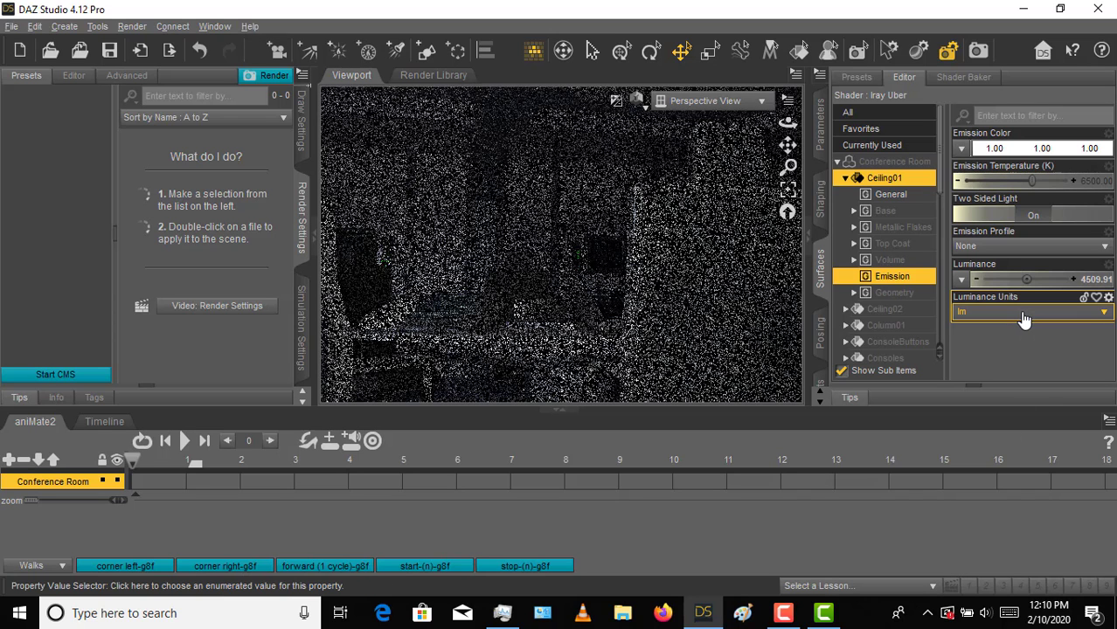
{"action": "mouse_move", "coordinate": [1027, 278]}
{"action": "left_mouse_down"}
{"action": "mouse_move", "coordinate": [1049, 278]}
{"action": "mouse_move", "coordinate": [1026, 279]}
{"action": "left_mouse_up"}
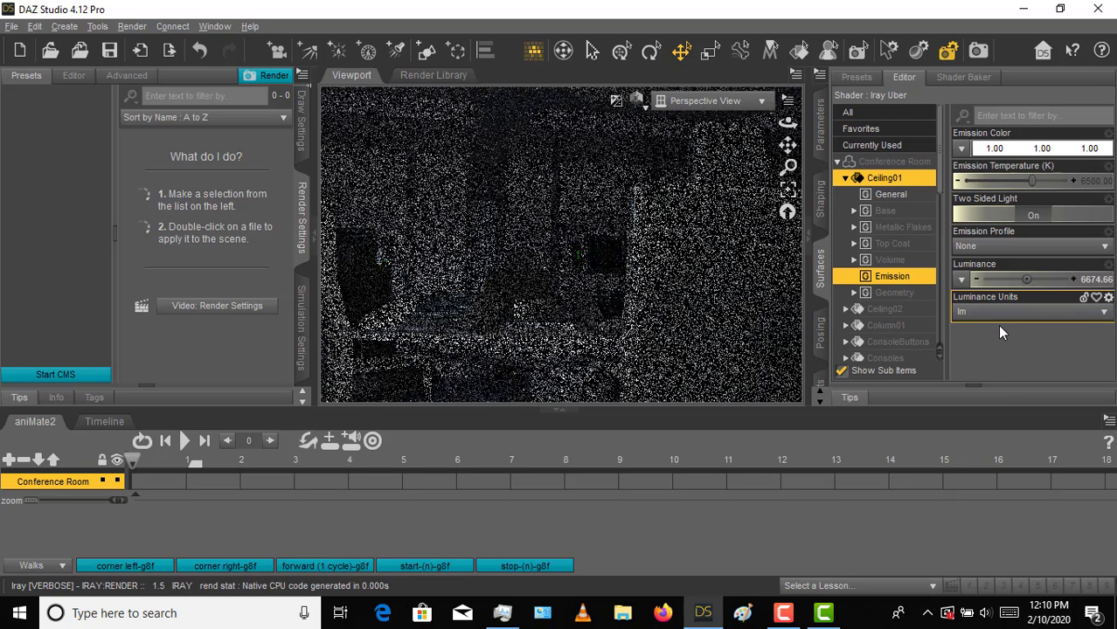
{"action": "left_click", "coordinate": [984, 315]}
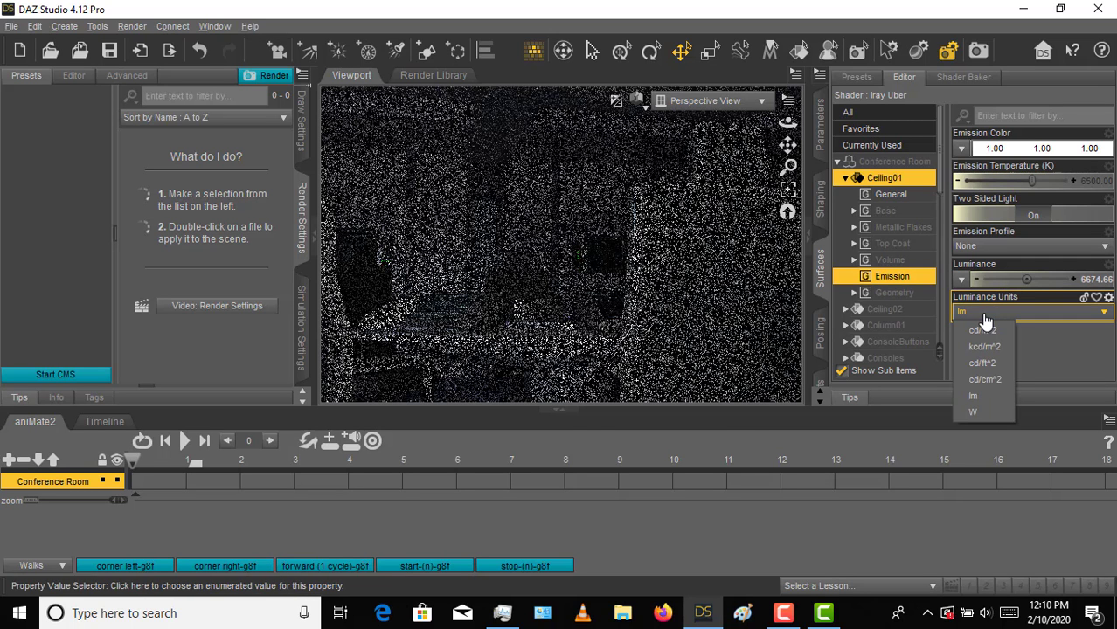
{"action": "left_click", "coordinate": [971, 409]}
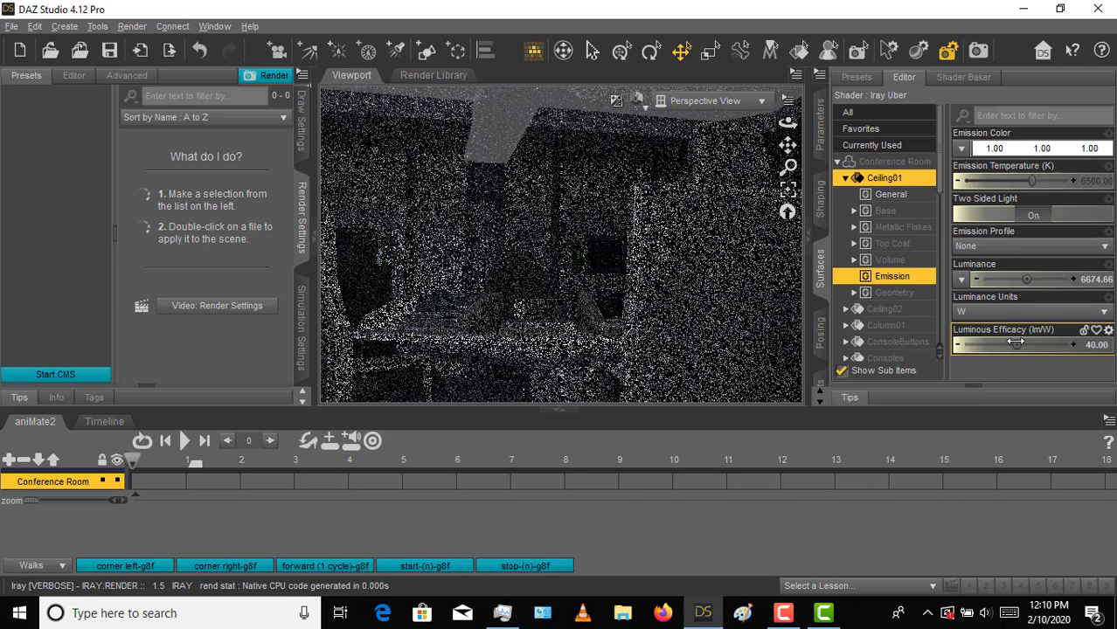
Try a luminous efficacy of 1200 lm/W for the Ceiling01 emission
{"action": "left_click", "coordinate": [1092, 345]}
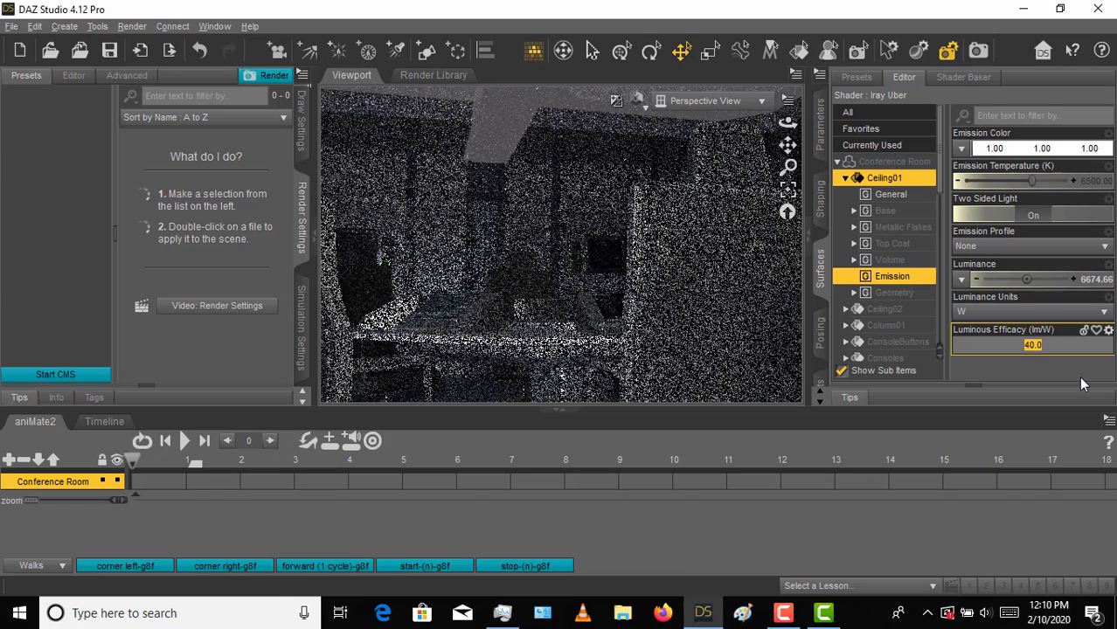
{"action": "type", "text": "1200"}
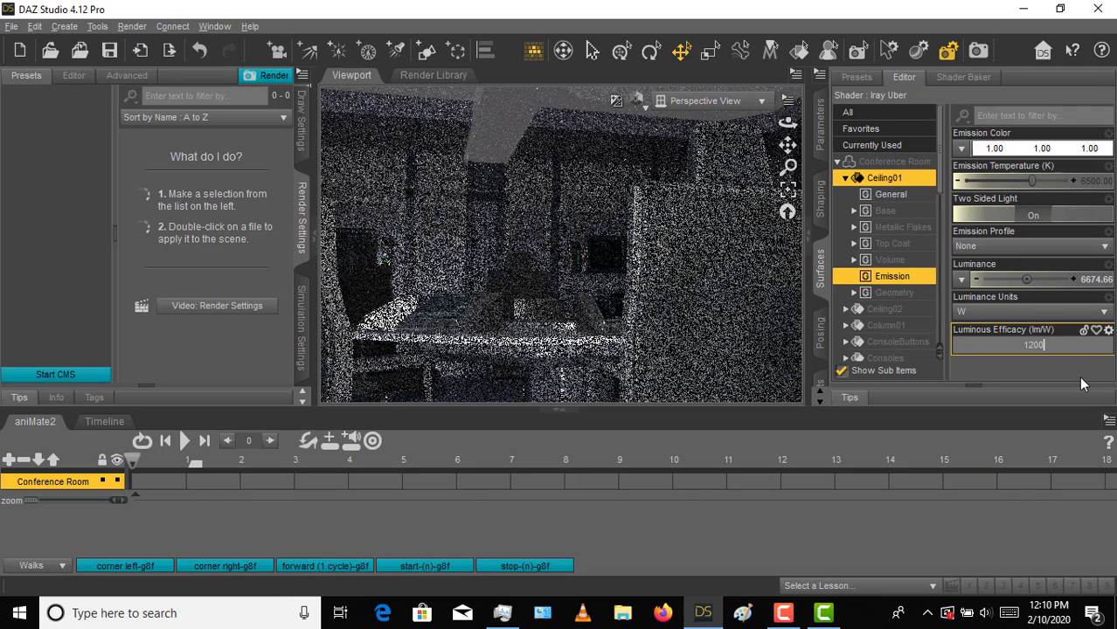
{"action": "key", "text": "Return"}
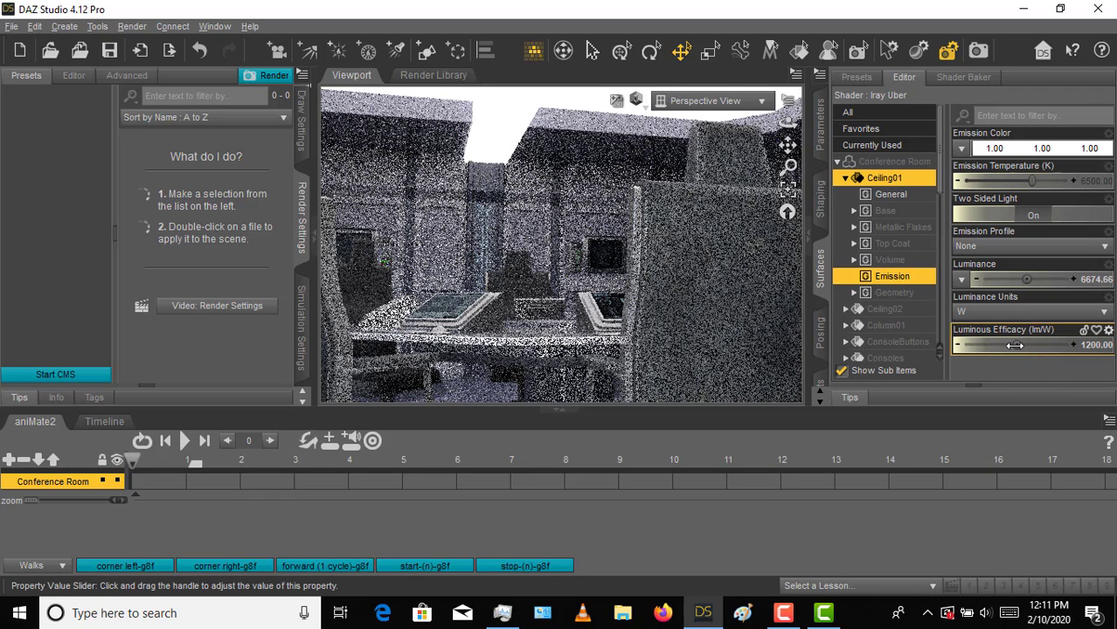
Set the luminous efficacy of the Ceiling01 emission to 500 lm/W
{"action": "mouse_move", "coordinate": [1013, 345]}
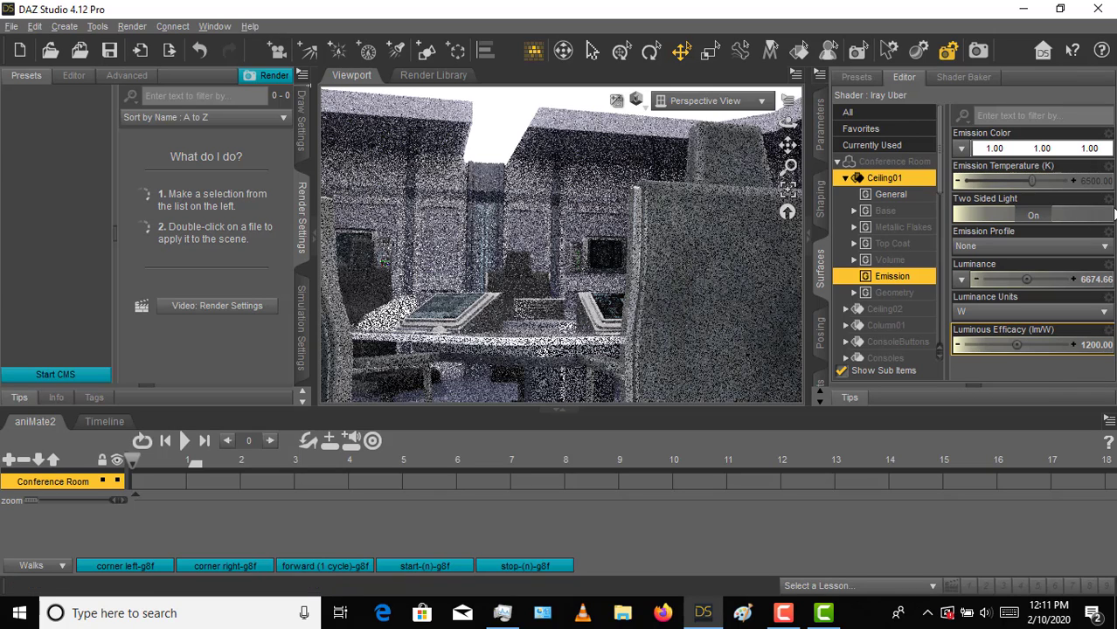
{"action": "left_click", "coordinate": [1099, 347]}
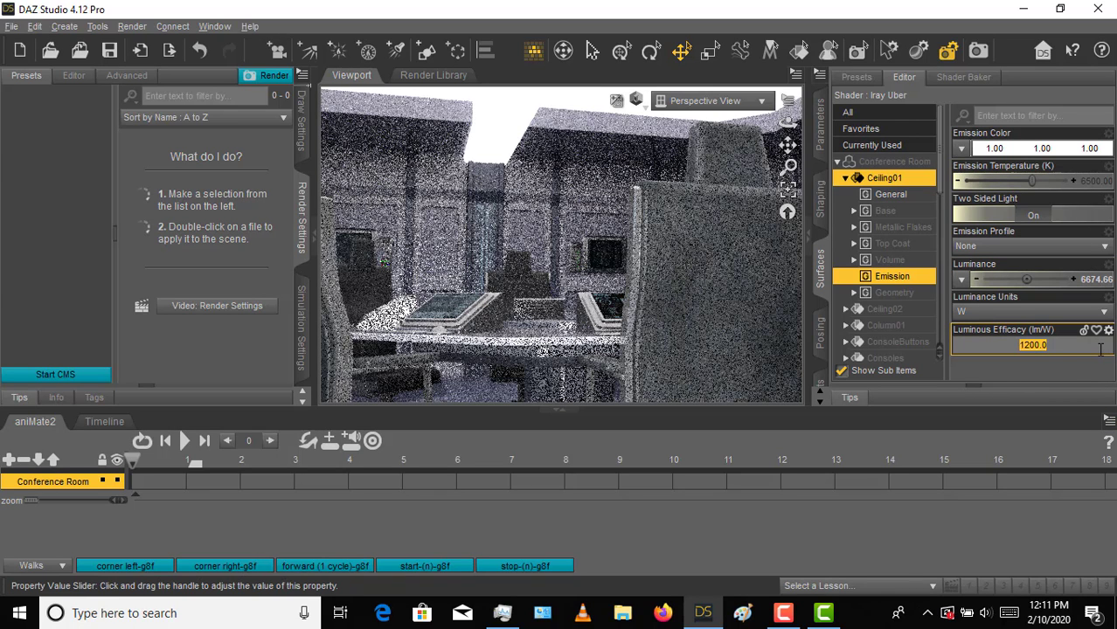
{"action": "type", "text": "100"}
{"action": "key", "text": "Return"}
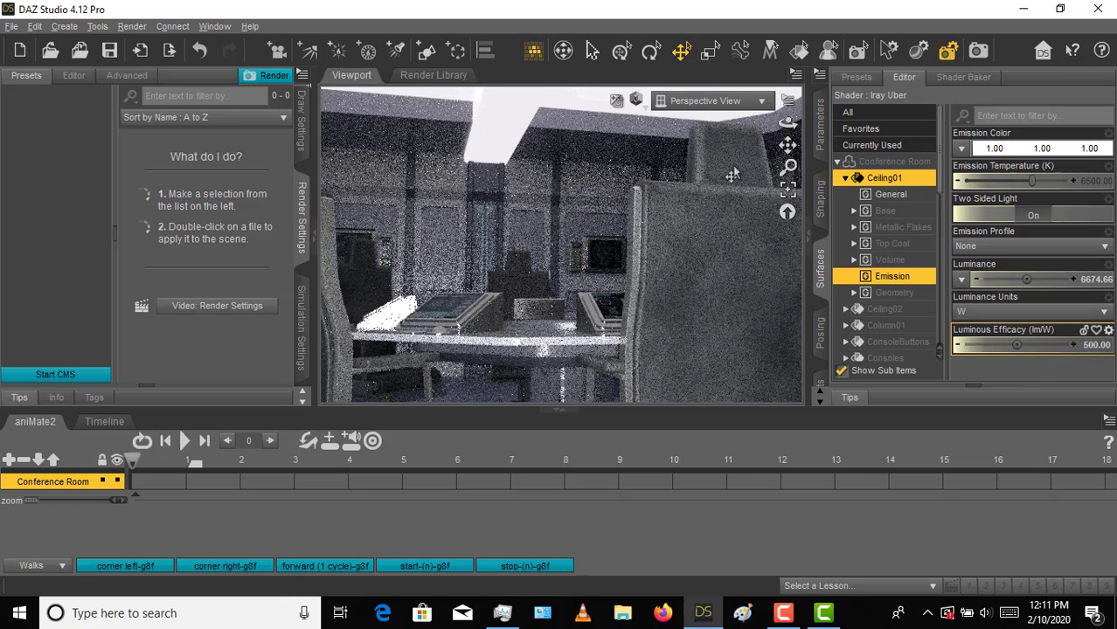
Examine how the emissive ceiling lights the conference table, chairs, walls and windows from several angles
{"action": "mouse_move", "coordinate": [787, 123]}
{"action": "left_mouse_down"}
{"action": "mouse_move", "coordinate": [760, 124]}
{"action": "mouse_move", "coordinate": [787, 124]}
{"action": "left_mouse_up"}
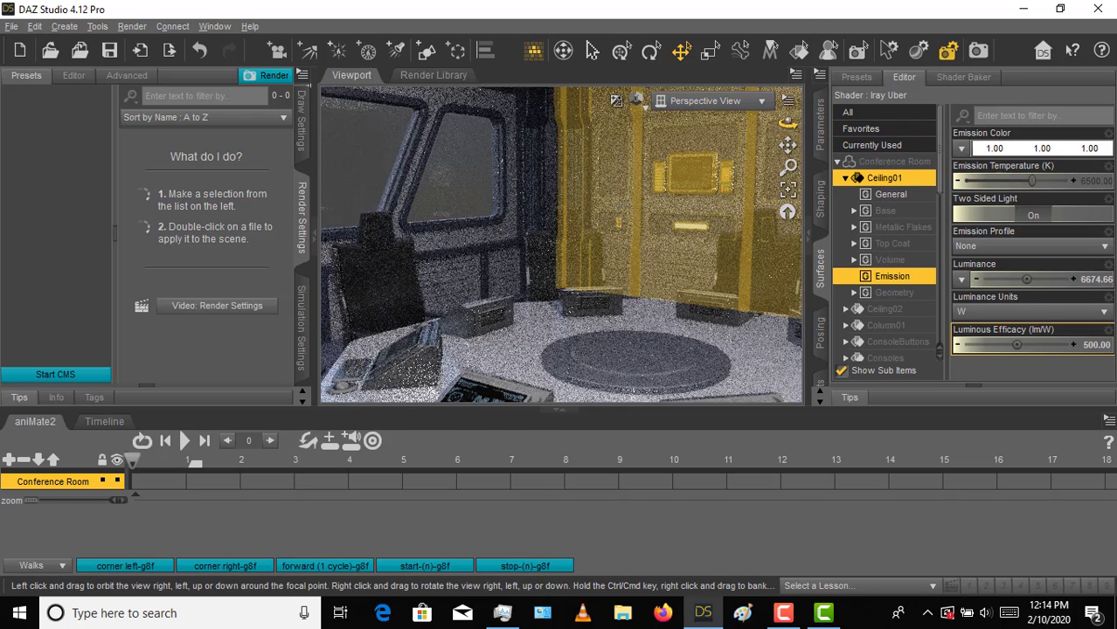
{"action": "left_click_drag", "start_coordinate": [787, 123], "coordinate": [836, 131]}
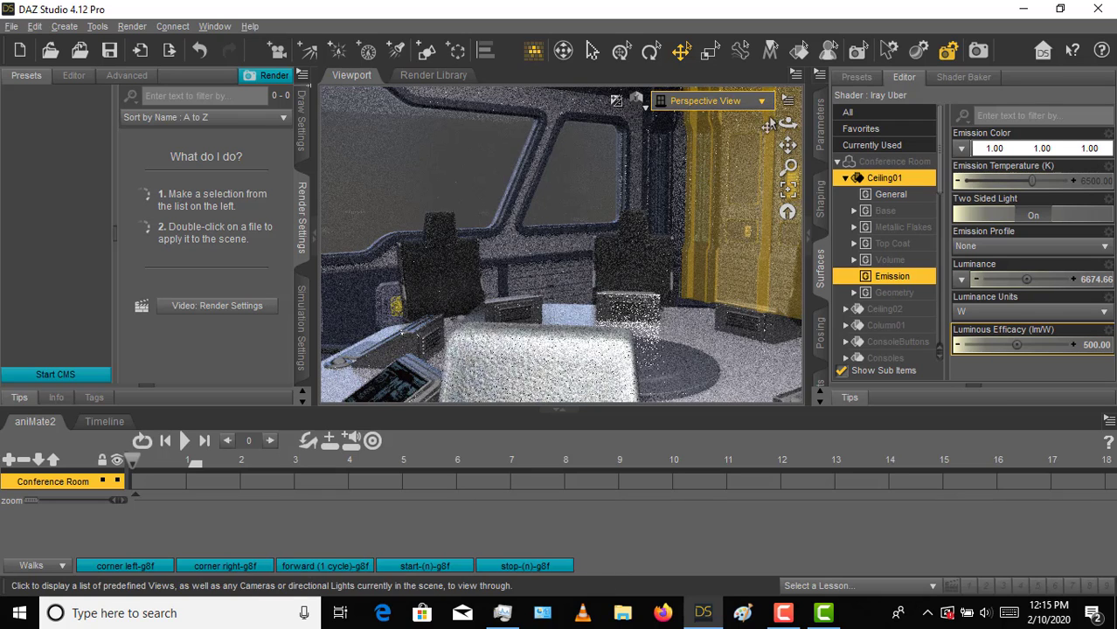
{"action": "left_click_drag", "start_coordinate": [788, 124], "coordinate": [834, 124]}
{"action": "scroll", "coordinate": [692, 150], "scroll_direction": "up", "scroll_amount": 3}
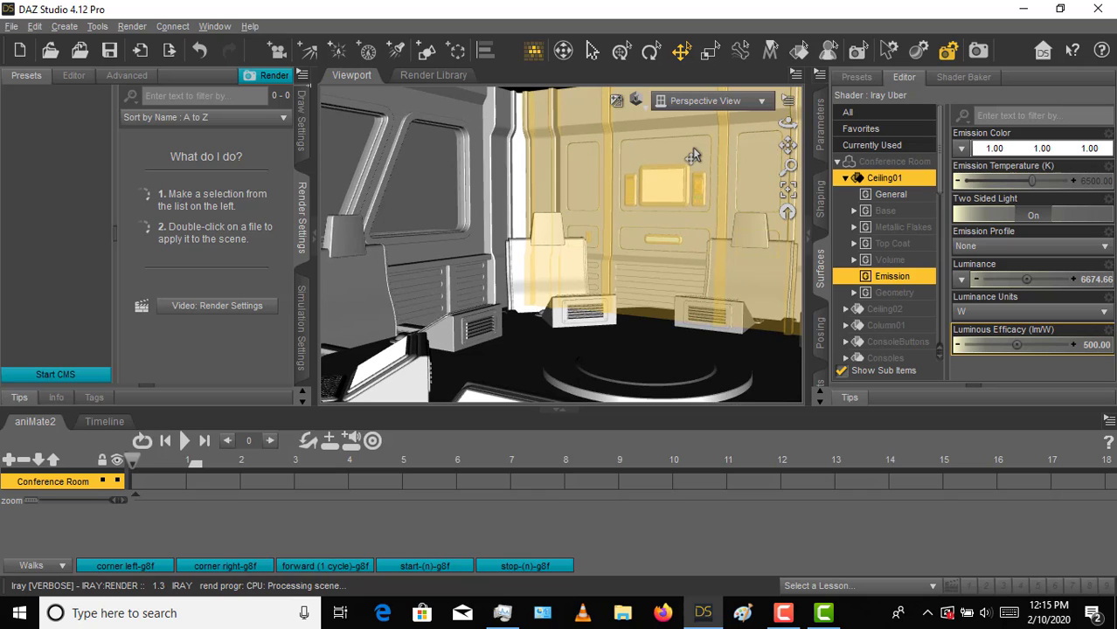
{"action": "scroll", "coordinate": [692, 157], "scroll_direction": "down", "scroll_amount": 5}
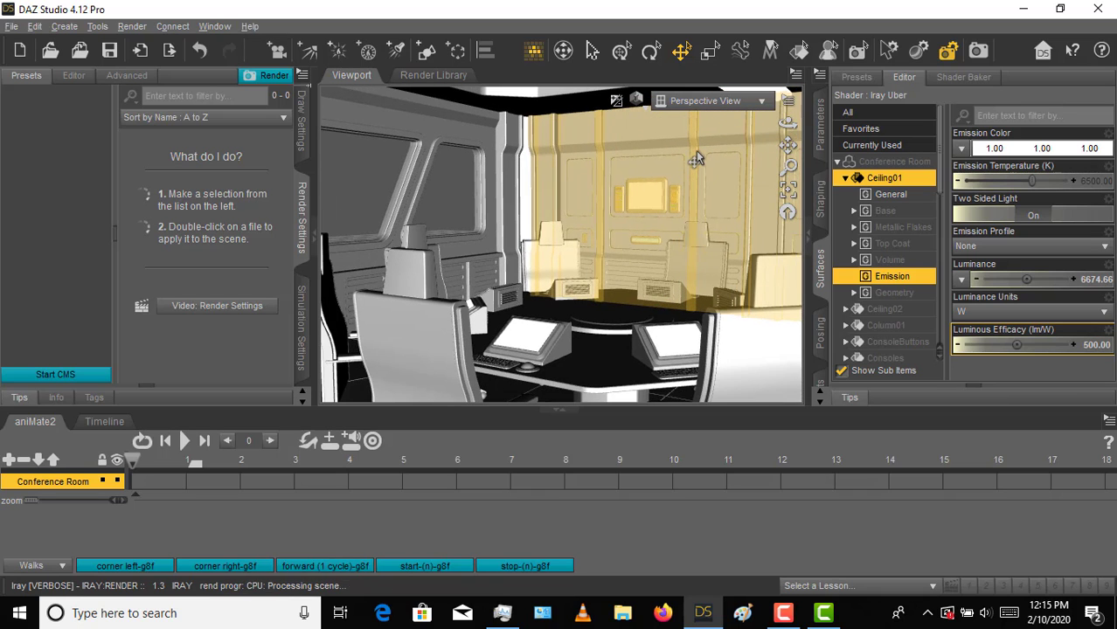
{"action": "mouse_move", "coordinate": [781, 135]}
{"action": "left_mouse_down"}
{"action": "mouse_move", "coordinate": [697, 136]}
{"action": "mouse_move", "coordinate": [782, 126]}
{"action": "mouse_move", "coordinate": [759, 131]}
{"action": "left_mouse_up"}
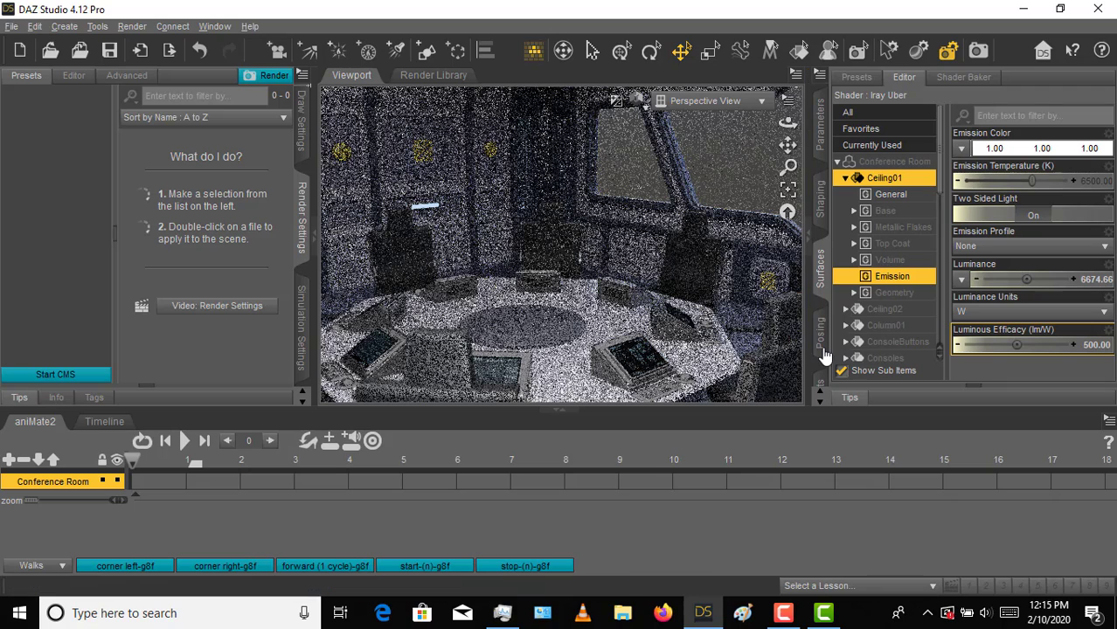
Show the Scene pane and dock it in the same group as the Surfaces pane
{"action": "left_click", "coordinate": [819, 82]}
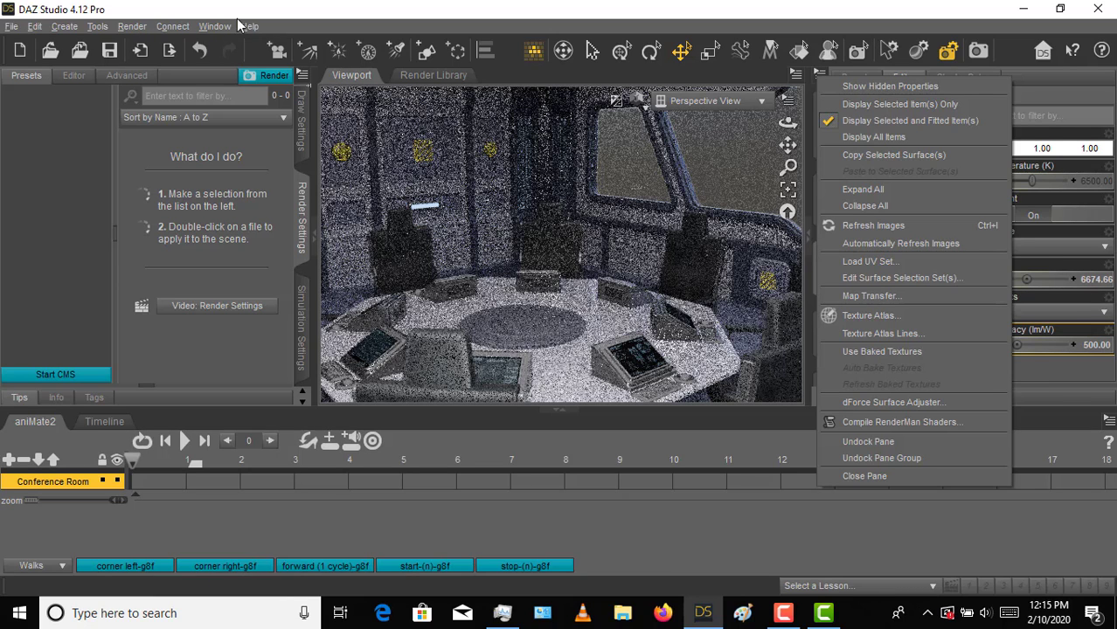
{"action": "left_click", "coordinate": [210, 27]}
{"action": "mouse_move", "coordinate": [229, 45]}
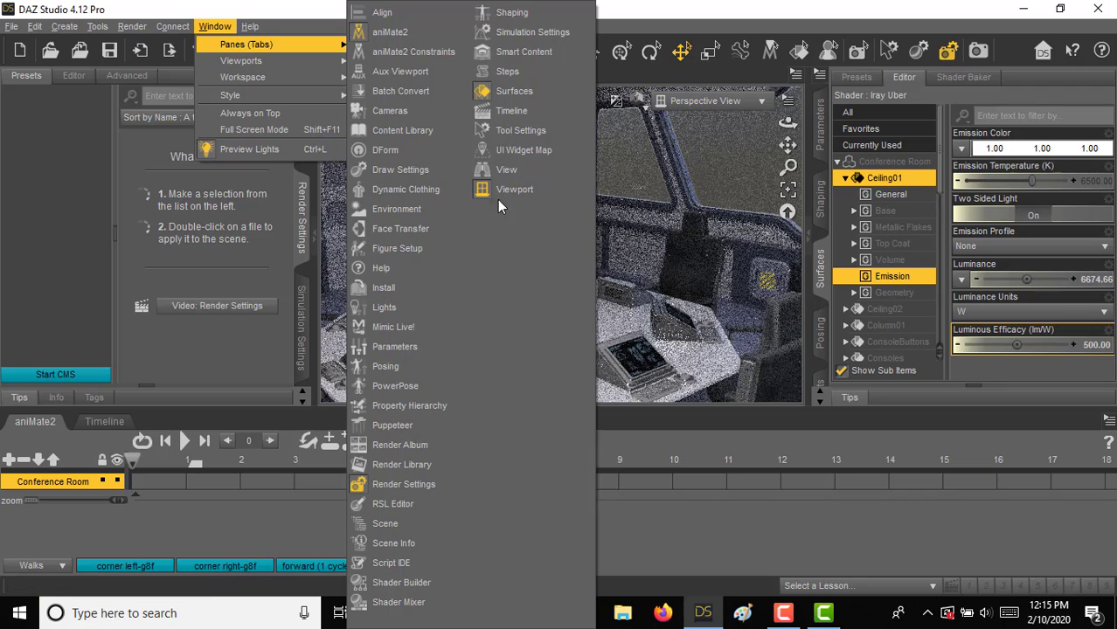
{"action": "left_click", "coordinate": [405, 527]}
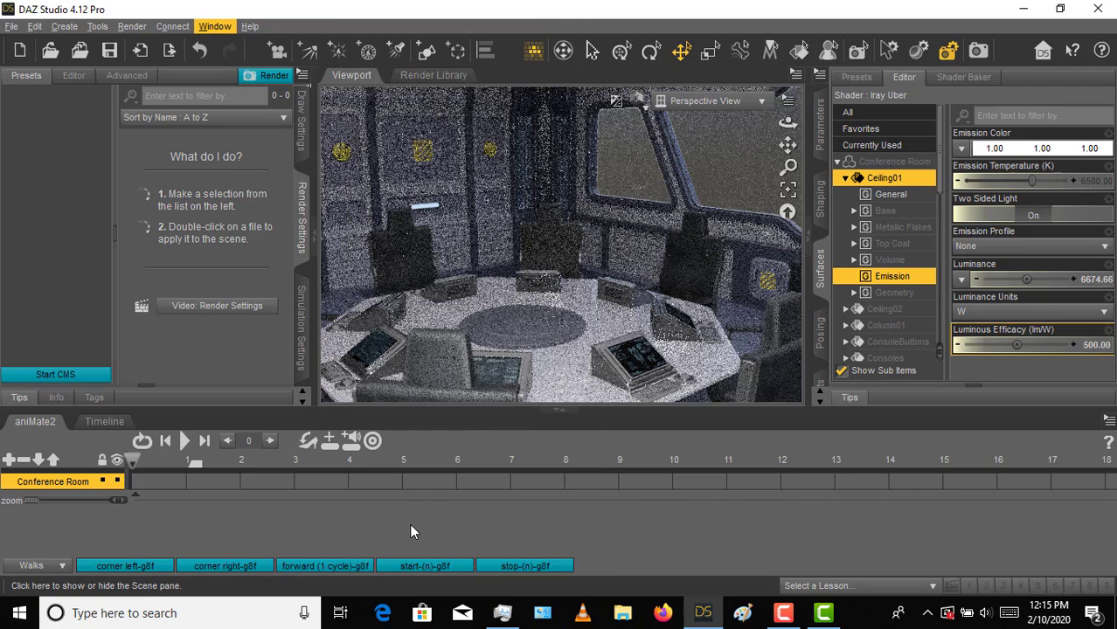
{"action": "left_click_drag", "start_coordinate": [326, 133], "coordinate": [813, 375]}
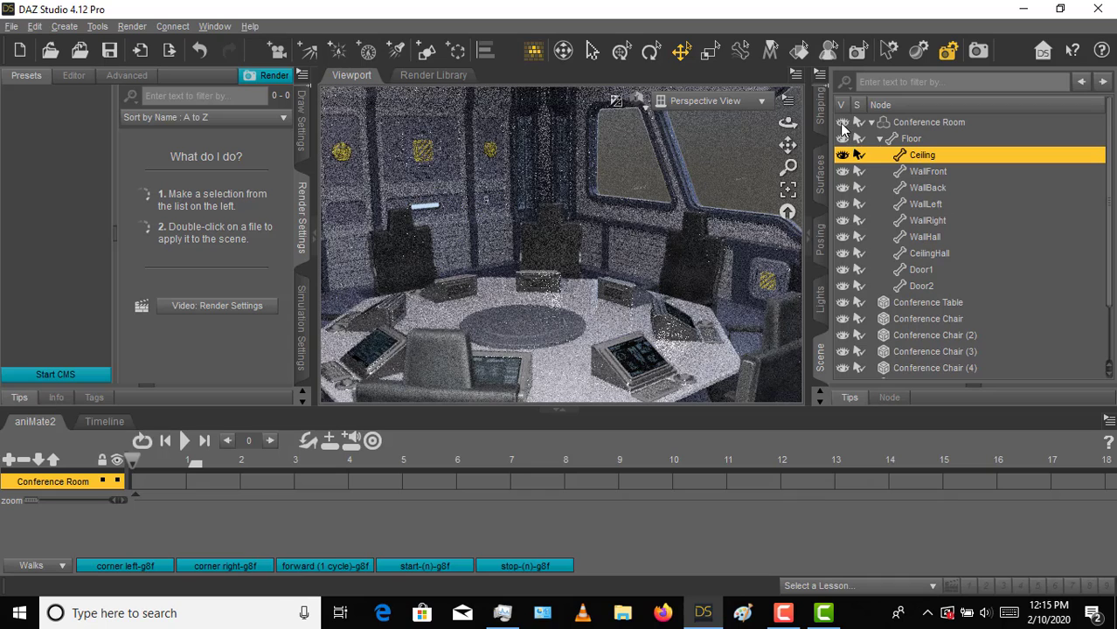
Hide Conference Chair (8) and Conference Chair (5) in the scene
{"action": "left_click_drag", "start_coordinate": [843, 179], "coordinate": [857, 378]}
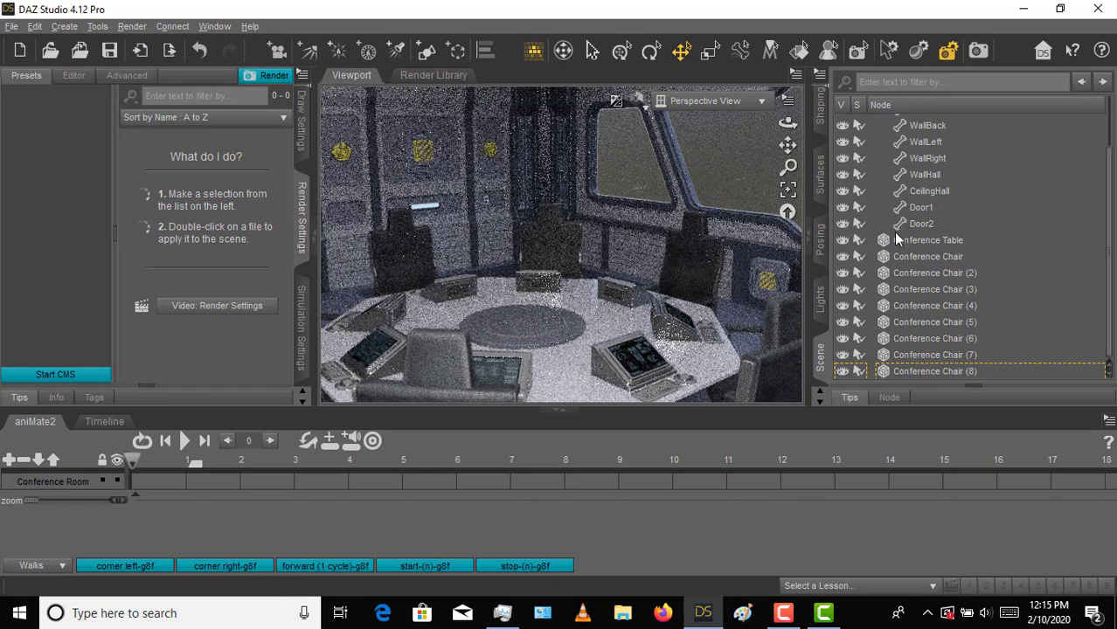
{"action": "left_click_drag", "start_coordinate": [842, 131], "coordinate": [847, 385]}
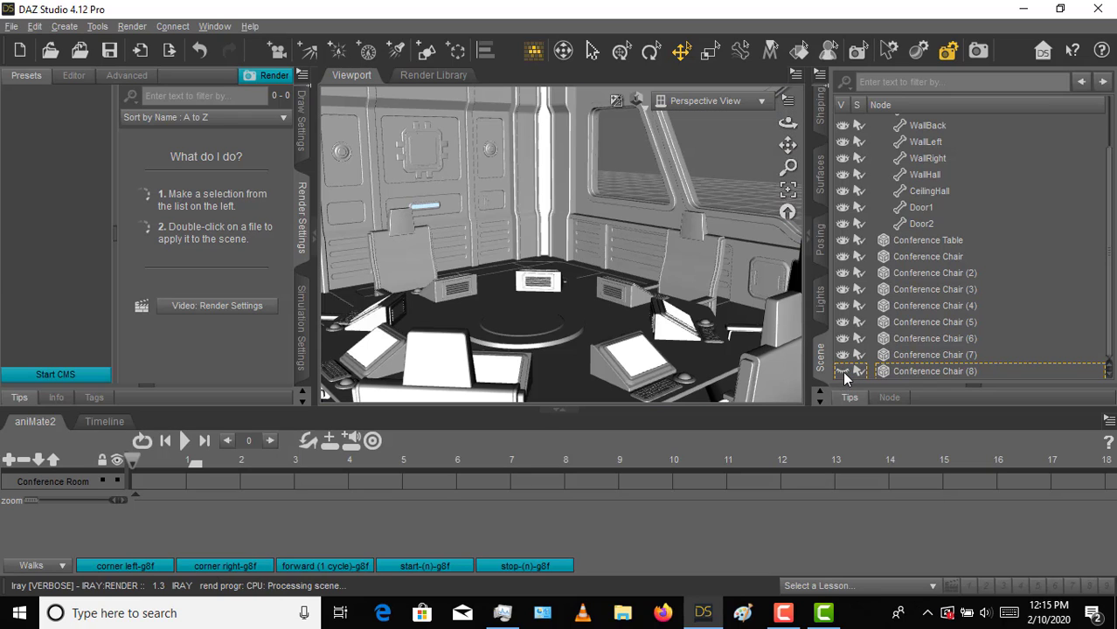
{"action": "left_click_drag", "start_coordinate": [839, 336], "coordinate": [839, 323], "text": "shift"}
Try toggling the visibility of the WallBack node off and back on
{"action": "left_click", "coordinate": [841, 127]}
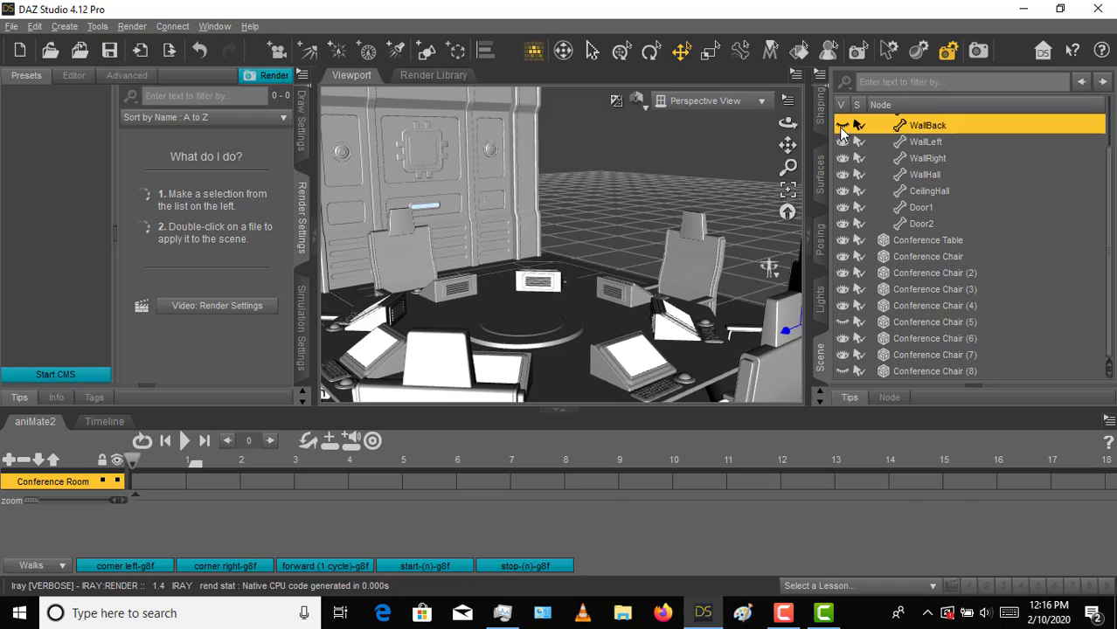
{"action": "left_click", "coordinate": [842, 127]}
{"action": "left_click", "coordinate": [841, 128]}
{"action": "left_click", "coordinate": [842, 127]}
{"action": "left_click", "coordinate": [843, 127]}
{"action": "left_click", "coordinate": [843, 131]}
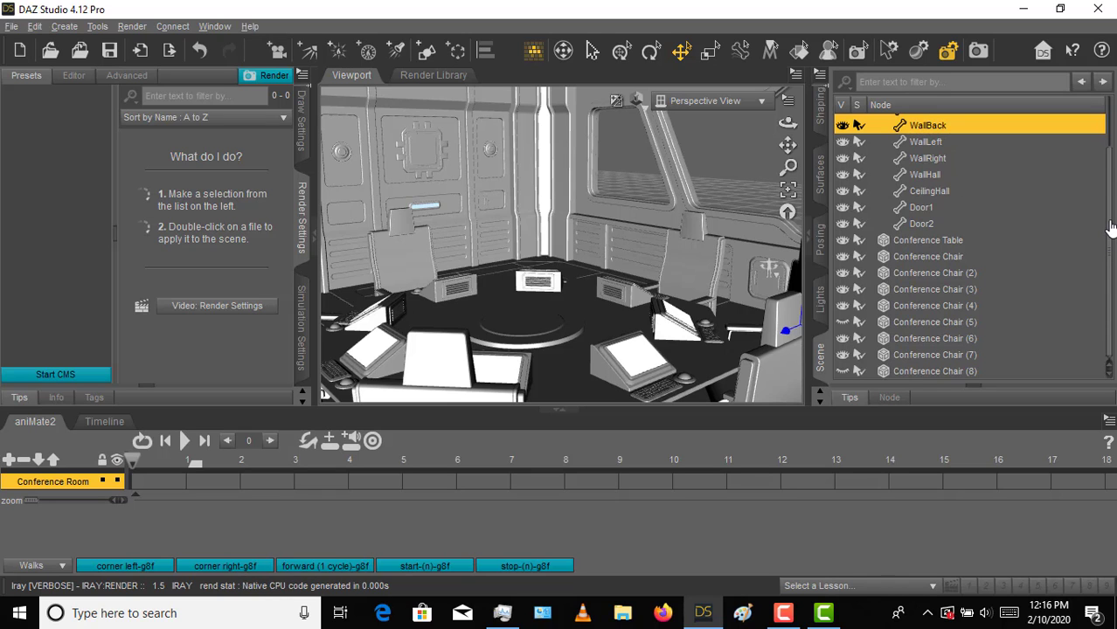
Hide the Ceiling, CeilingHall, all the room's walls, Door1 and Door2 under the Floor node
{"action": "scroll", "coordinate": [1110, 227], "scroll_direction": "up", "scroll_amount": 2}
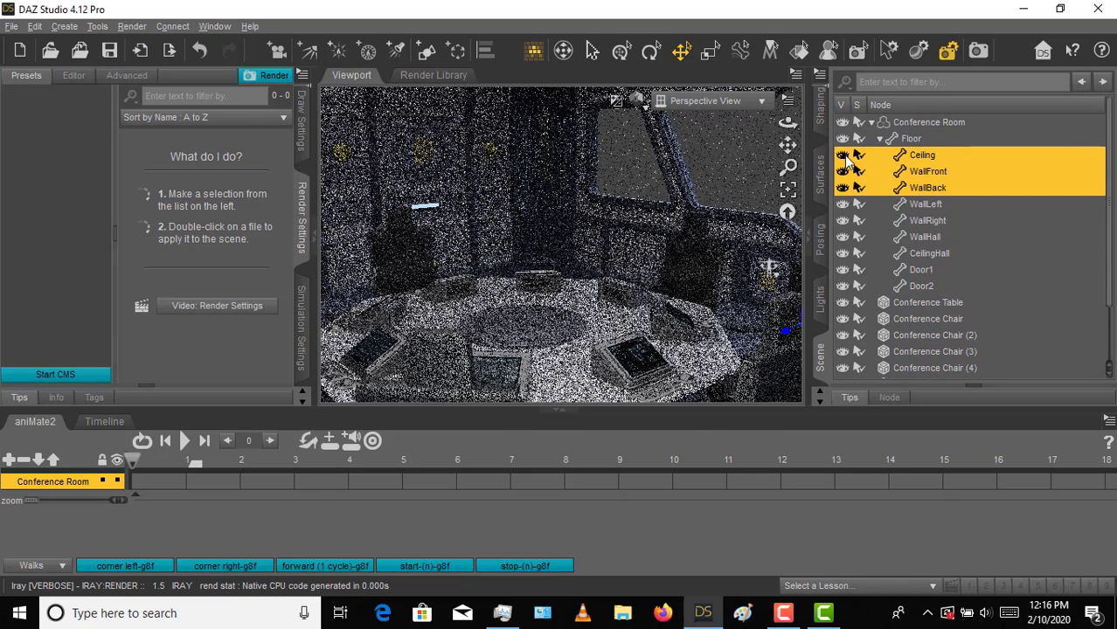
{"action": "left_click", "coordinate": [842, 155]}
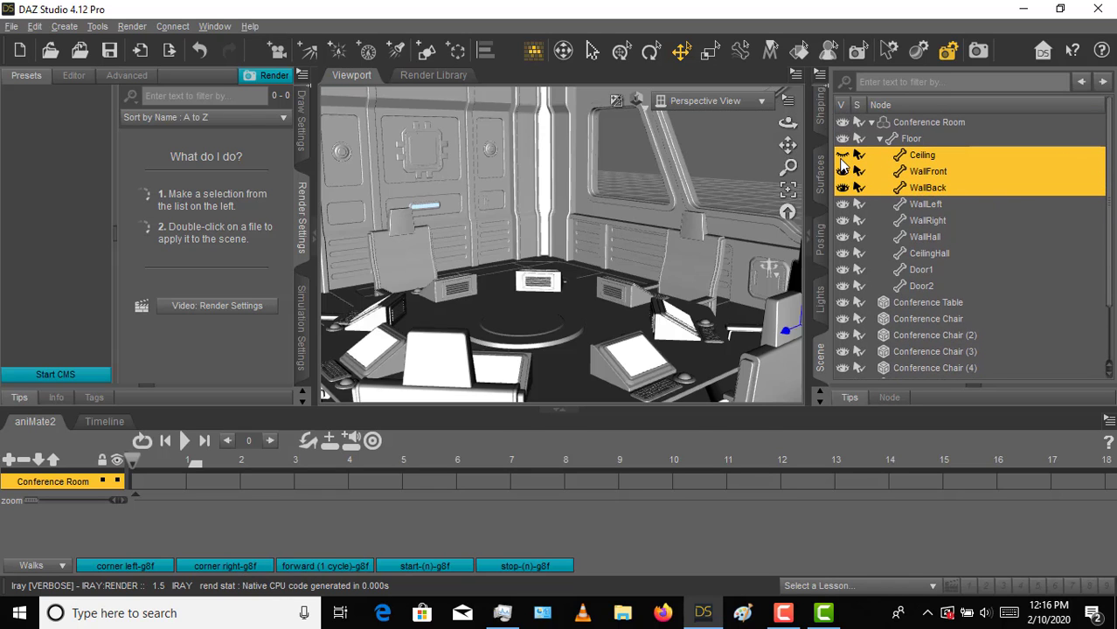
{"action": "left_click", "coordinate": [843, 204]}
{"action": "left_click", "coordinate": [844, 220]}
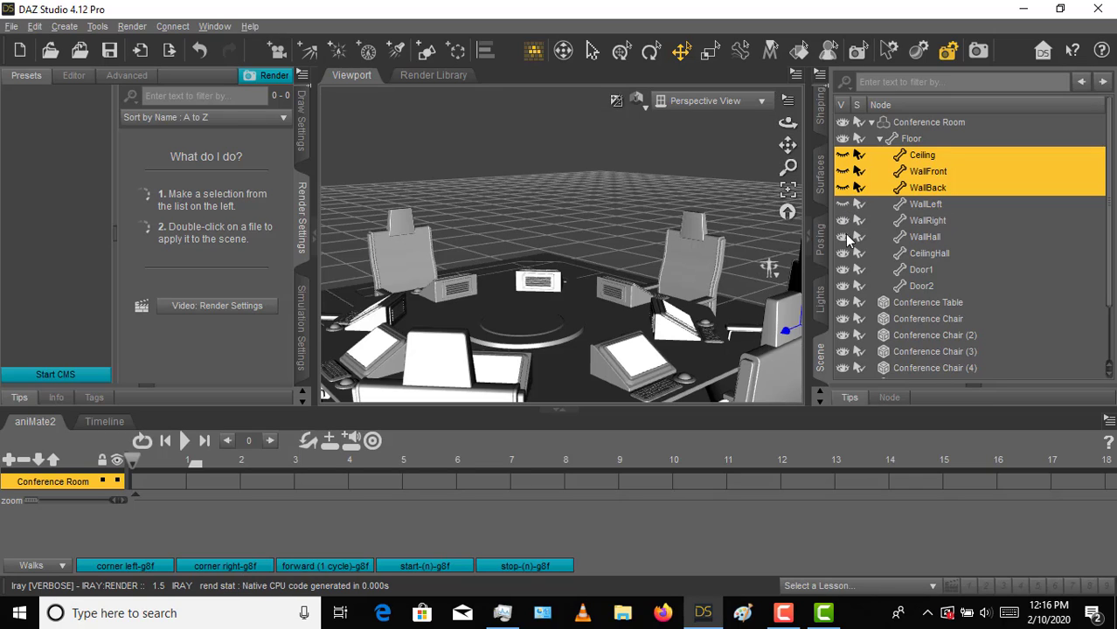
{"action": "left_click", "coordinate": [844, 237]}
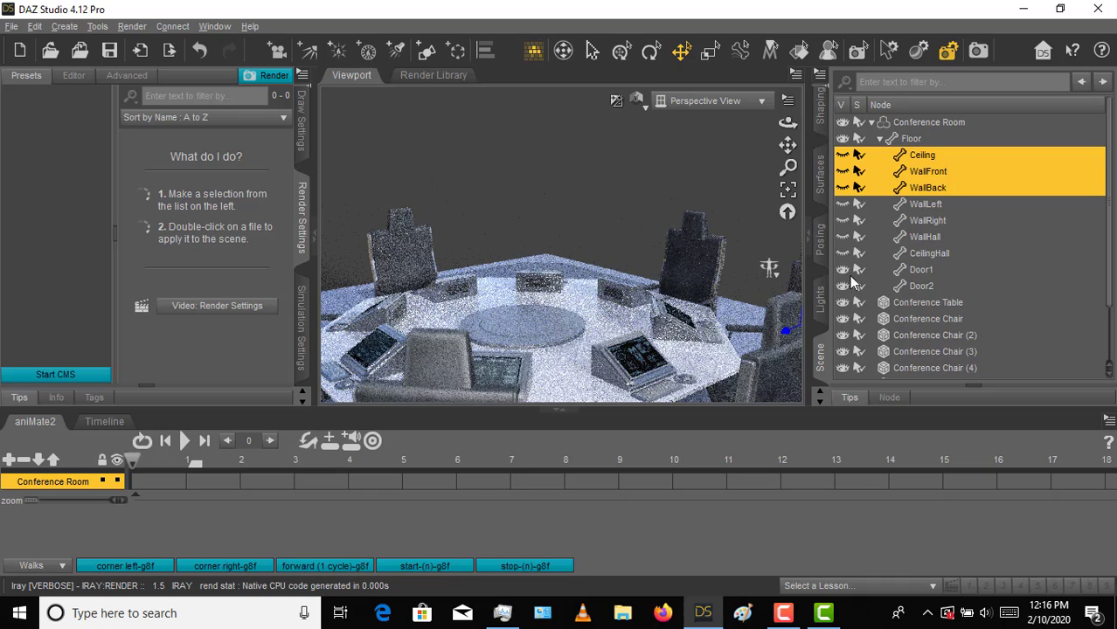
{"action": "left_click", "coordinate": [844, 287]}
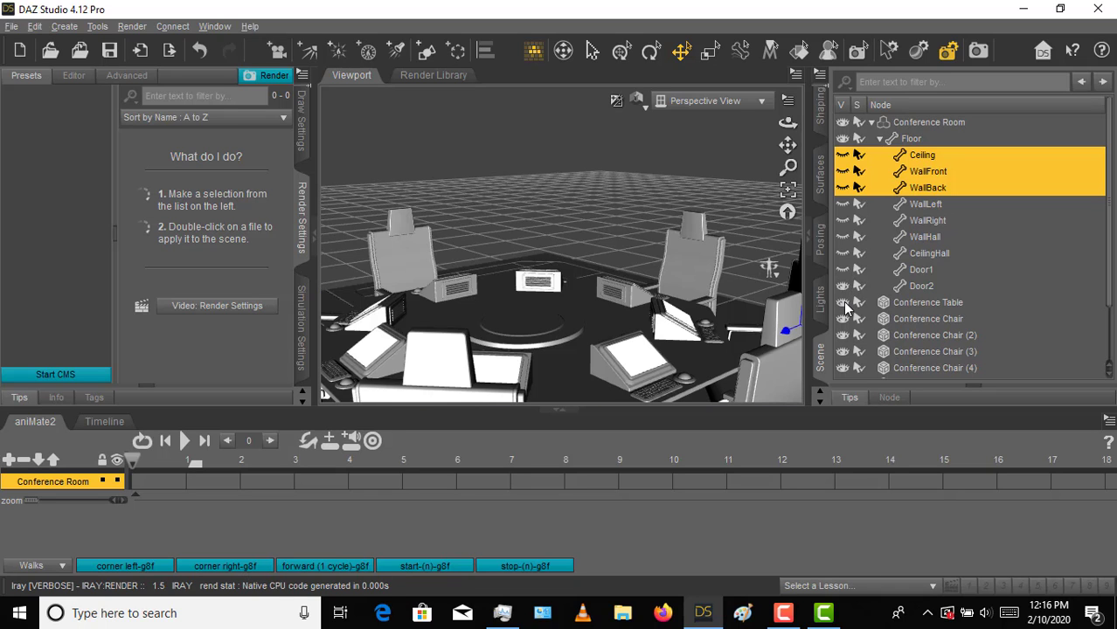
Hide the Conference Table and all the remaining Conference Chairs, keeping only the Floor visible
{"action": "left_click", "coordinate": [843, 302]}
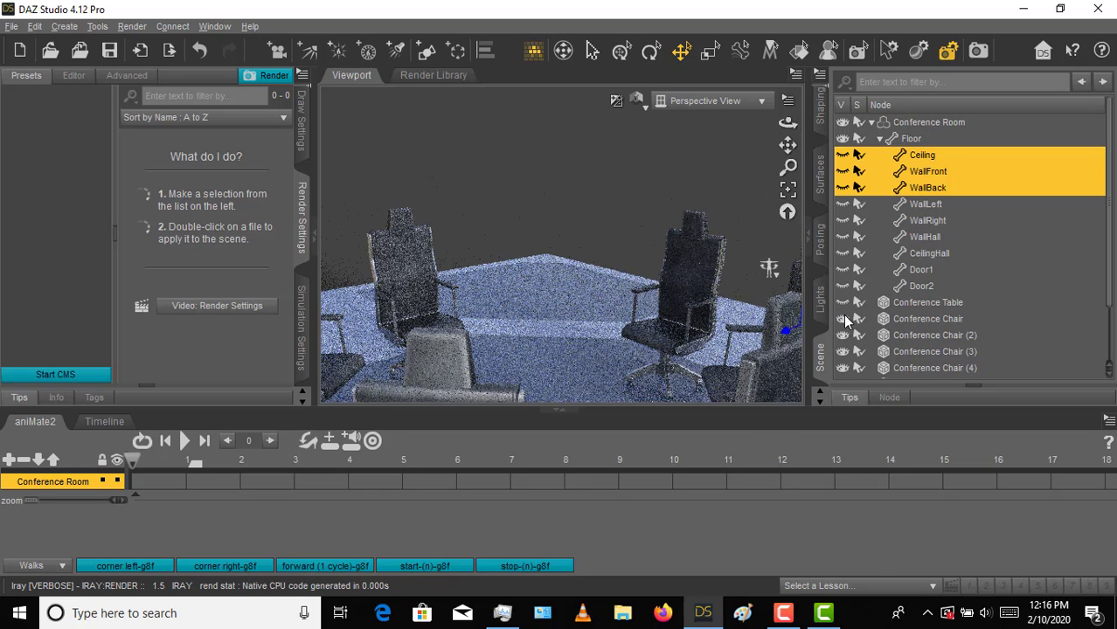
{"action": "left_click", "coordinate": [843, 319]}
{"action": "left_click", "coordinate": [842, 335]}
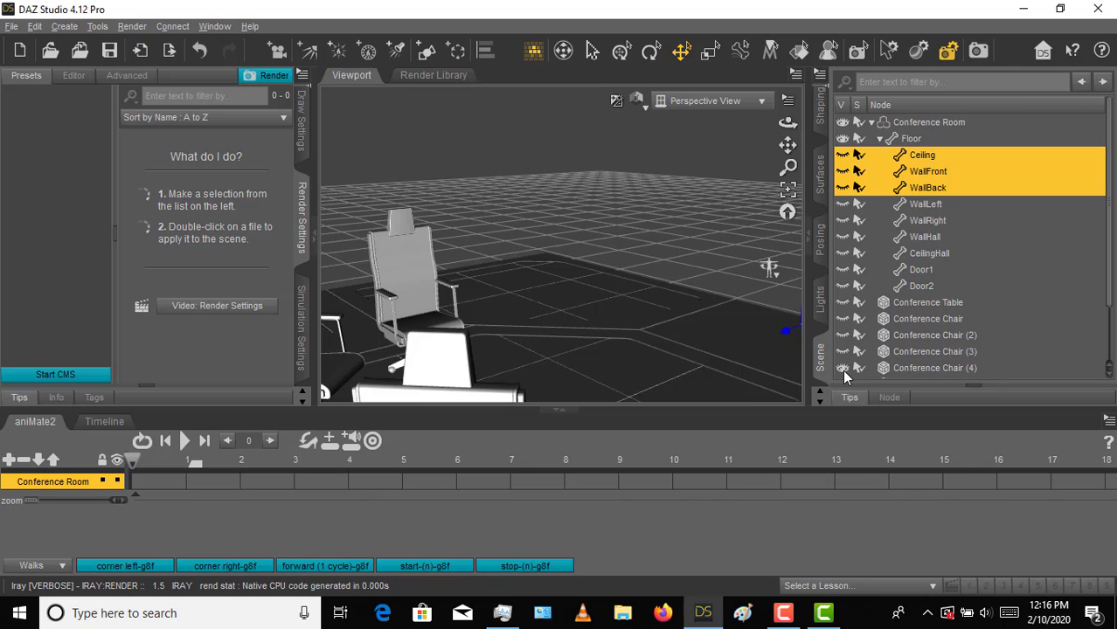
{"action": "left_click", "coordinate": [843, 351]}
{"action": "left_click", "coordinate": [842, 368]}
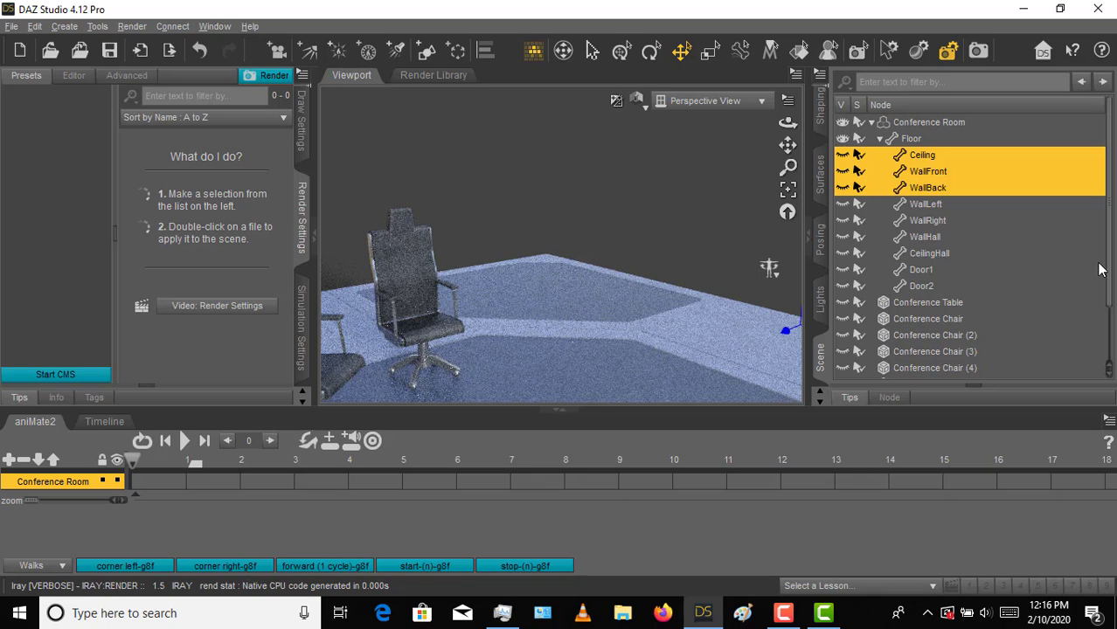
{"action": "scroll", "coordinate": [1108, 274], "scroll_direction": "down", "scroll_amount": 2}
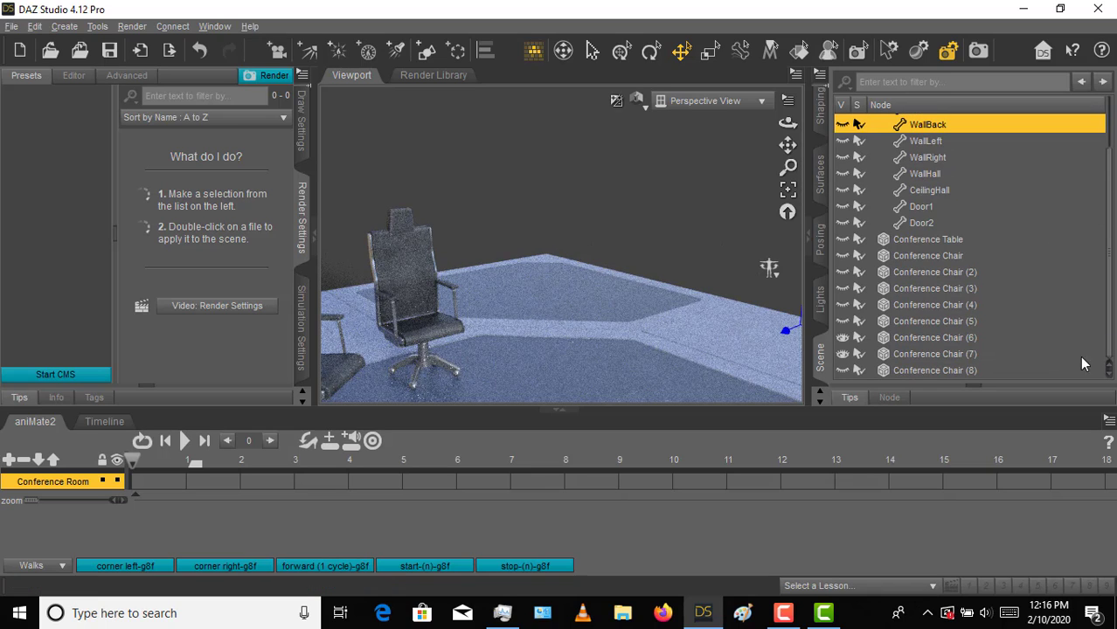
{"action": "left_click", "coordinate": [844, 357], "text": "shift"}
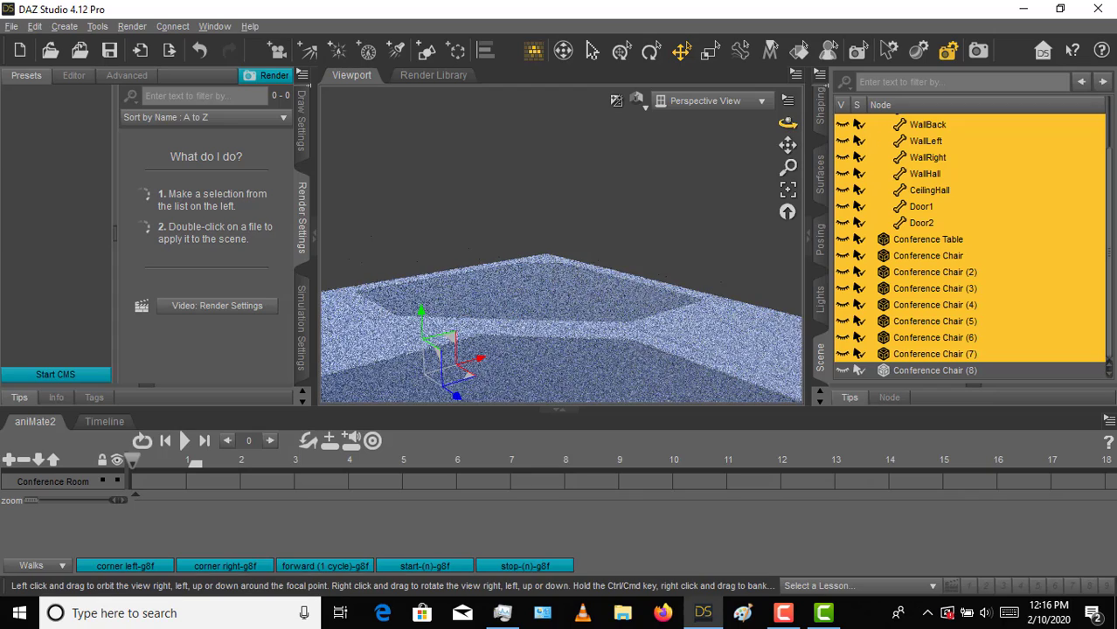
{"action": "left_click_drag", "start_coordinate": [787, 123], "coordinate": [806, 90]}
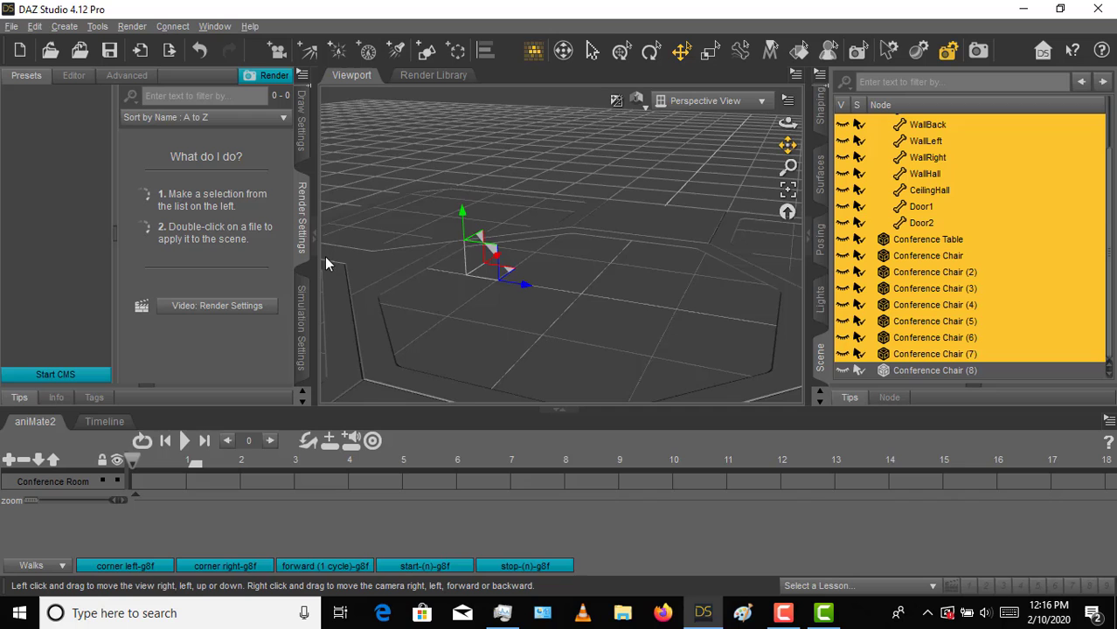
Bring up the content library in place of the render settings
{"action": "left_click", "coordinate": [302, 306]}
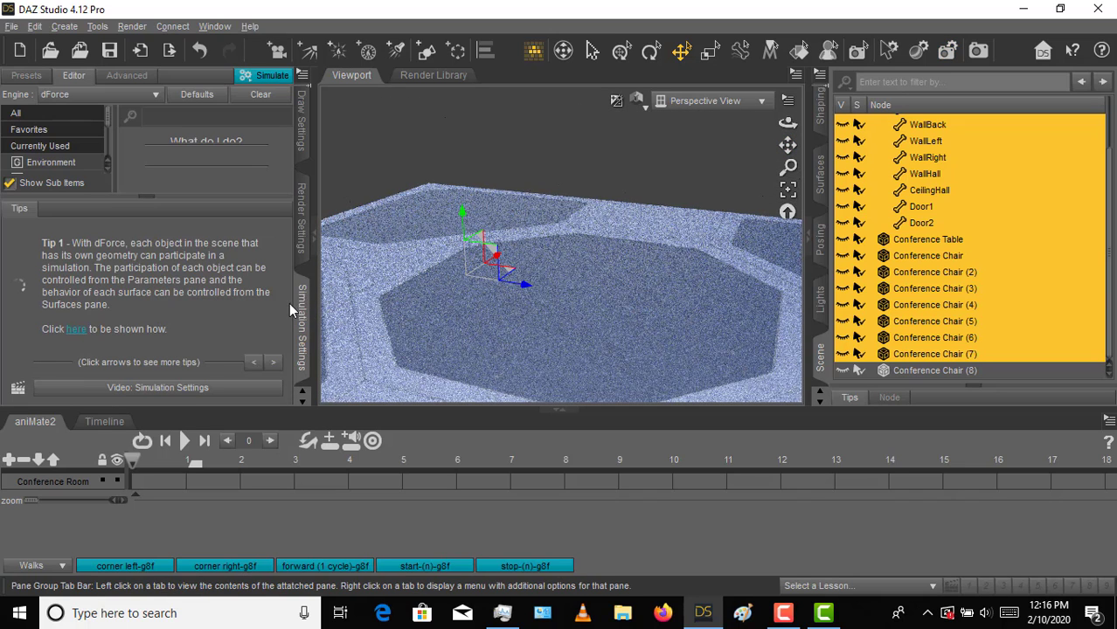
{"action": "left_click", "coordinate": [302, 229]}
{"action": "left_click", "coordinate": [301, 151]}
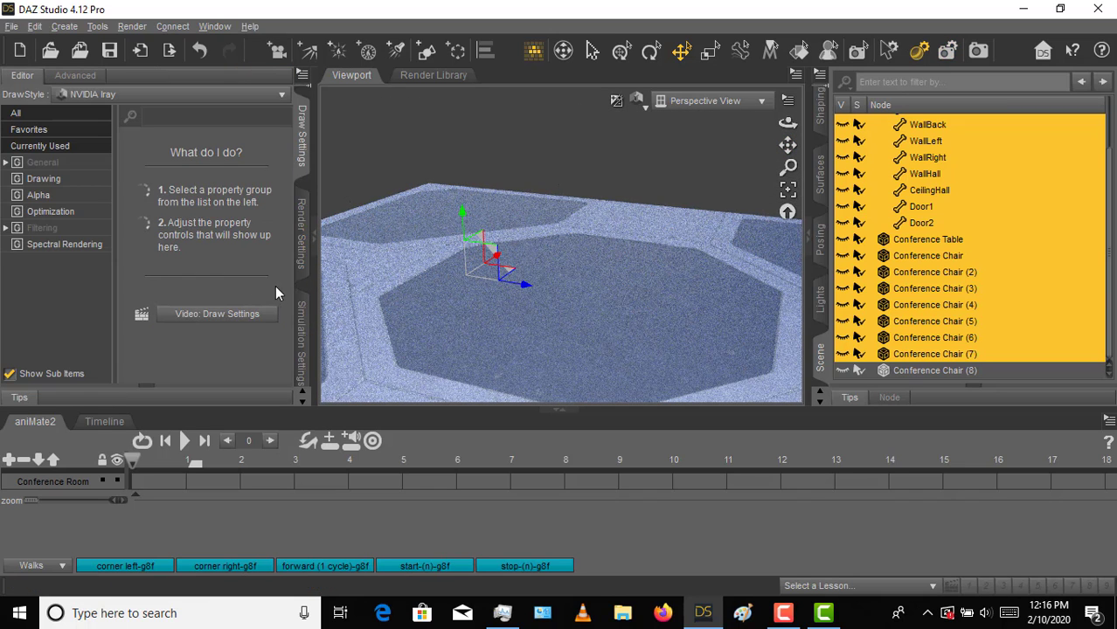
{"action": "left_click", "coordinate": [302, 297]}
{"action": "left_click", "coordinate": [301, 261]}
{"action": "left_click", "coordinate": [304, 231]}
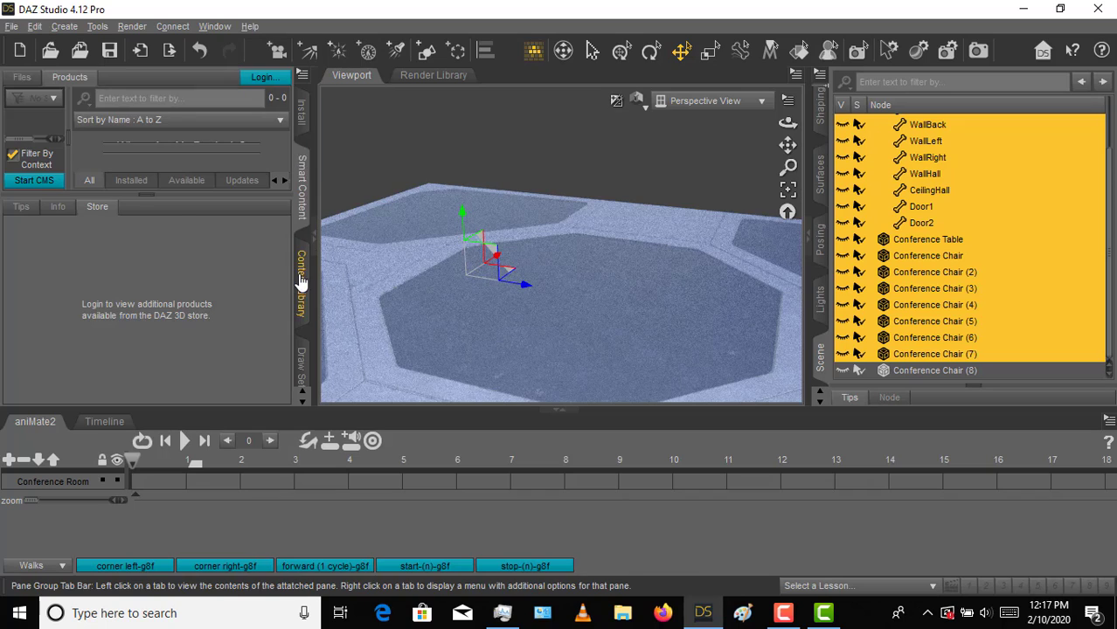
{"action": "left_click", "coordinate": [302, 278]}
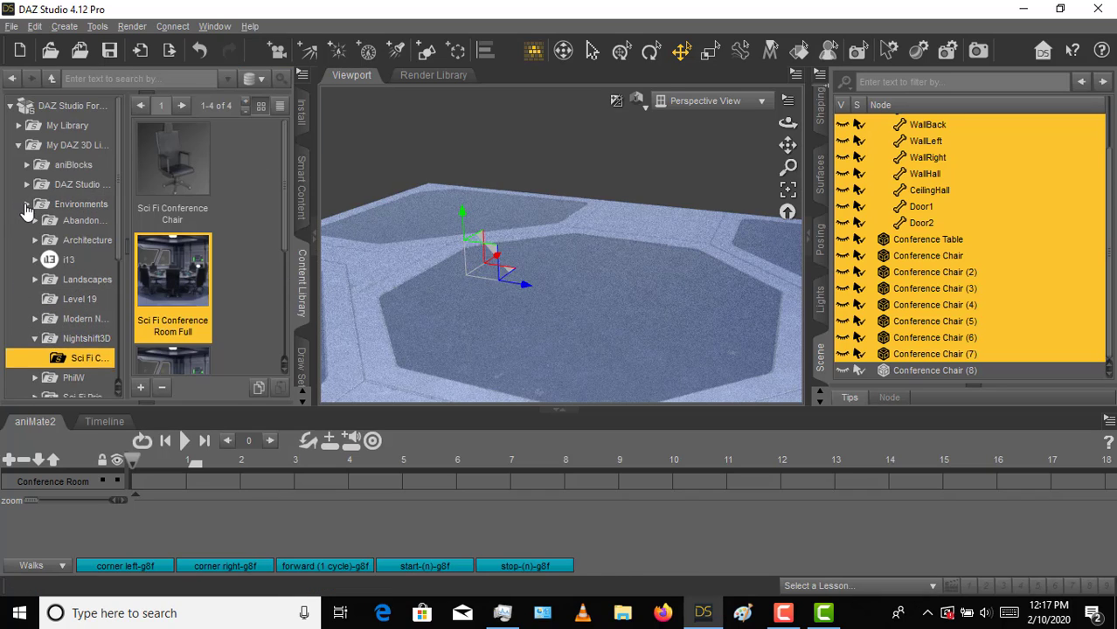
Collapse the Environments folder and expand People in My DAZ 3D Library to list the Genesis figure folders
{"action": "left_click", "coordinate": [26, 204]}
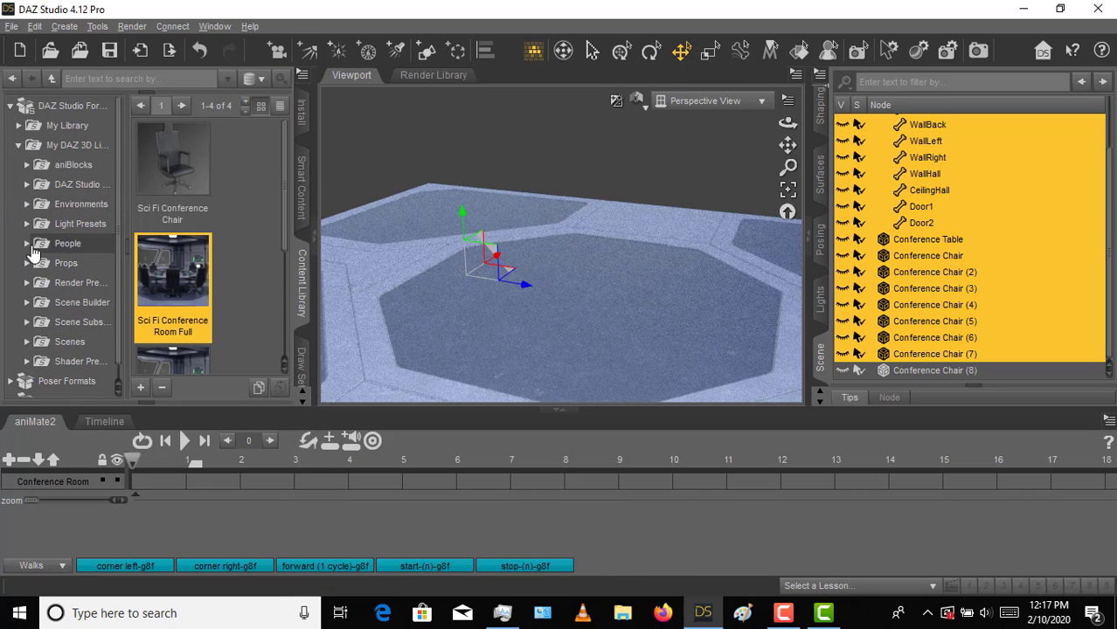
{"action": "left_click", "coordinate": [27, 245]}
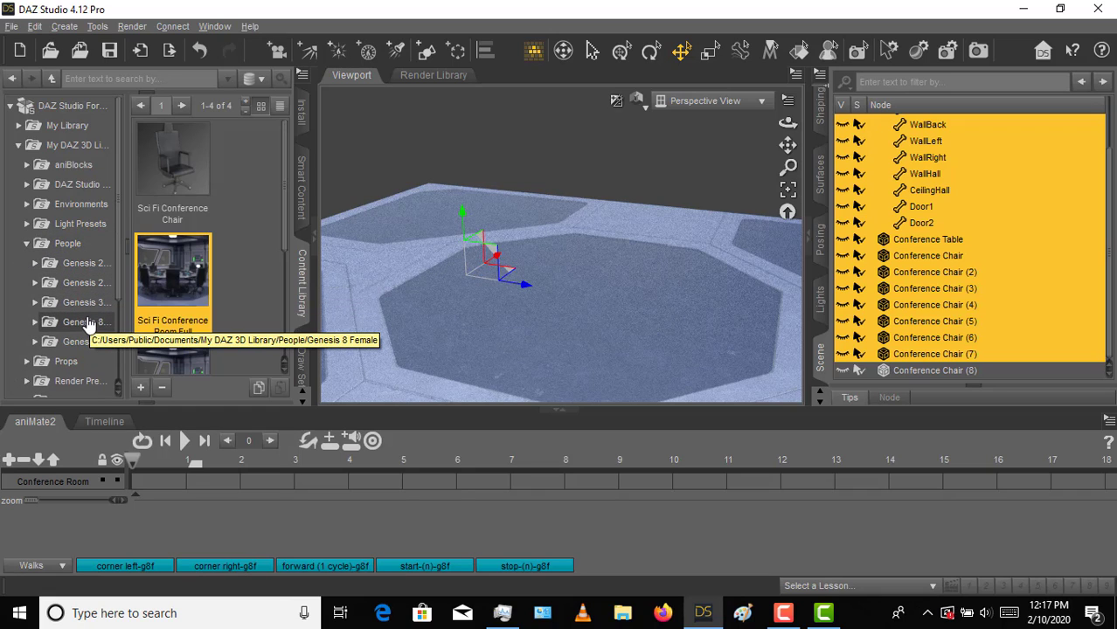
{"action": "left_click", "coordinate": [35, 342]}
{"action": "mouse_move", "coordinate": [118, 248]}
{"action": "left_mouse_down"}
{"action": "mouse_move", "coordinate": [119, 312]}
{"action": "mouse_move", "coordinate": [119, 254]}
{"action": "left_mouse_up"}
{"action": "left_click", "coordinate": [35, 342]}
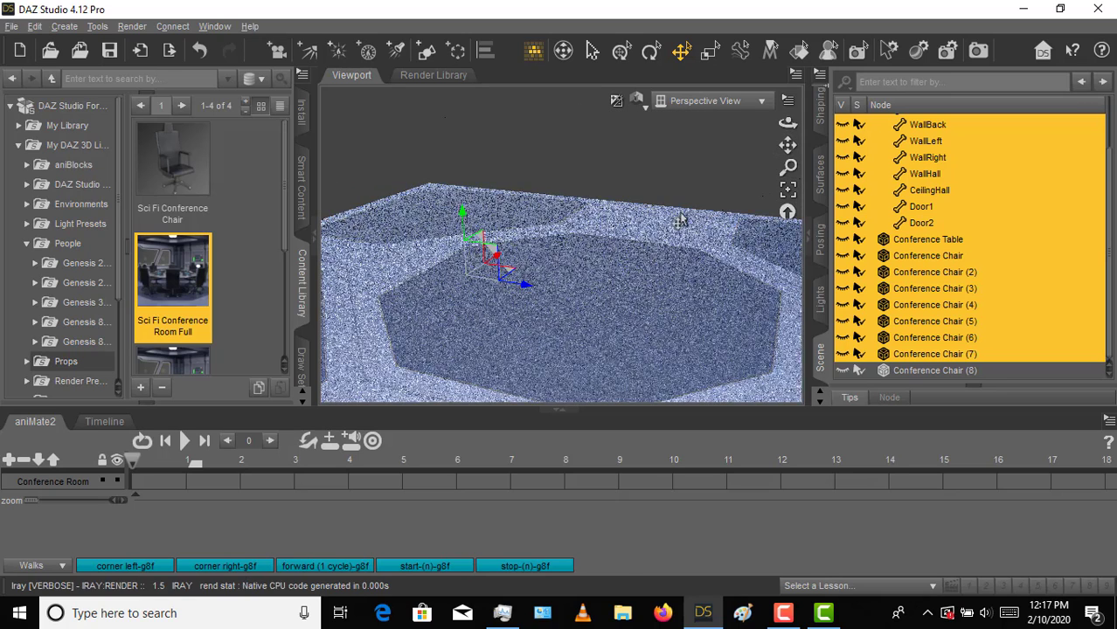
Select only the Floor node under Conference Room
{"action": "left_click", "coordinate": [906, 374]}
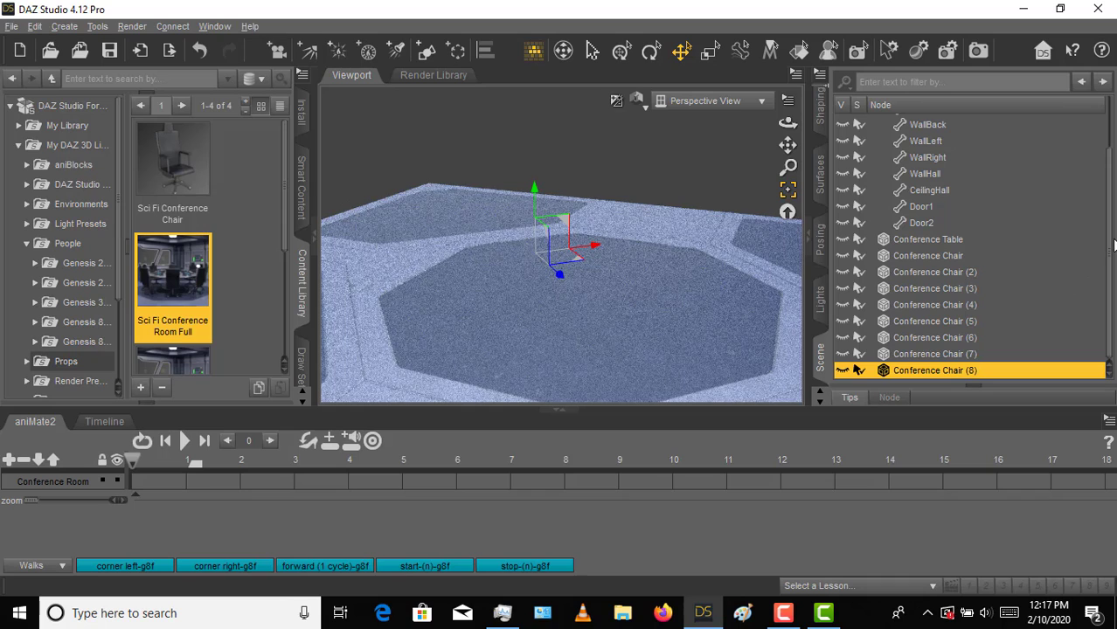
{"action": "scroll", "coordinate": [1107, 237], "scroll_direction": "up", "scroll_amount": 2}
{"action": "left_click", "coordinate": [895, 140]}
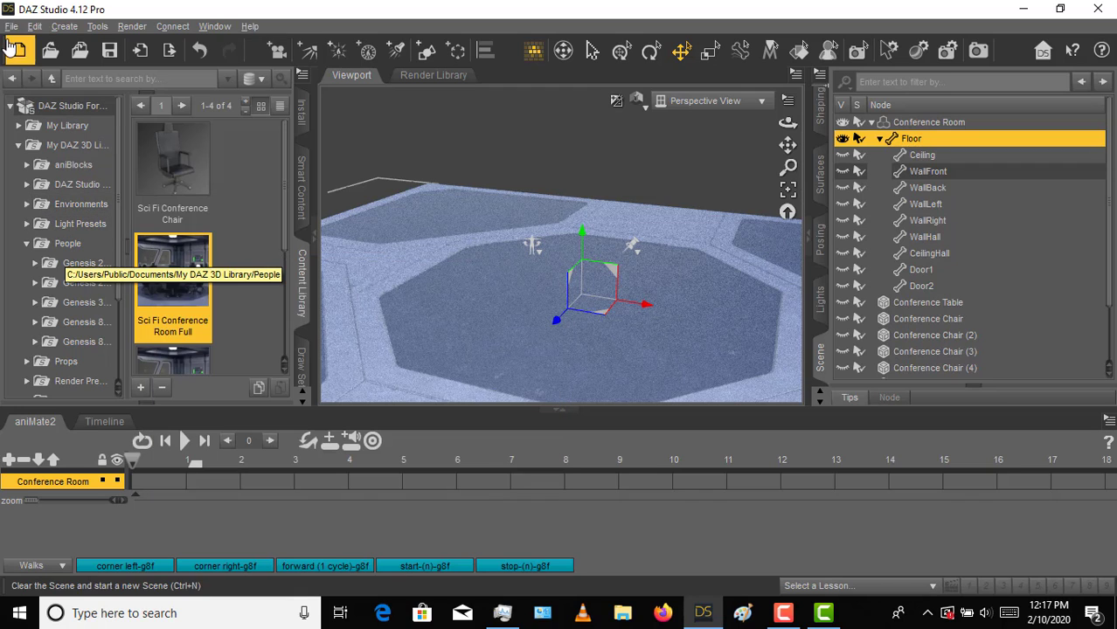
Open the recent scene chuckFaceTransferDressed.duf without saving changes to the current scene
{"action": "left_click", "coordinate": [8, 30]}
{"action": "mouse_move", "coordinate": [40, 93]}
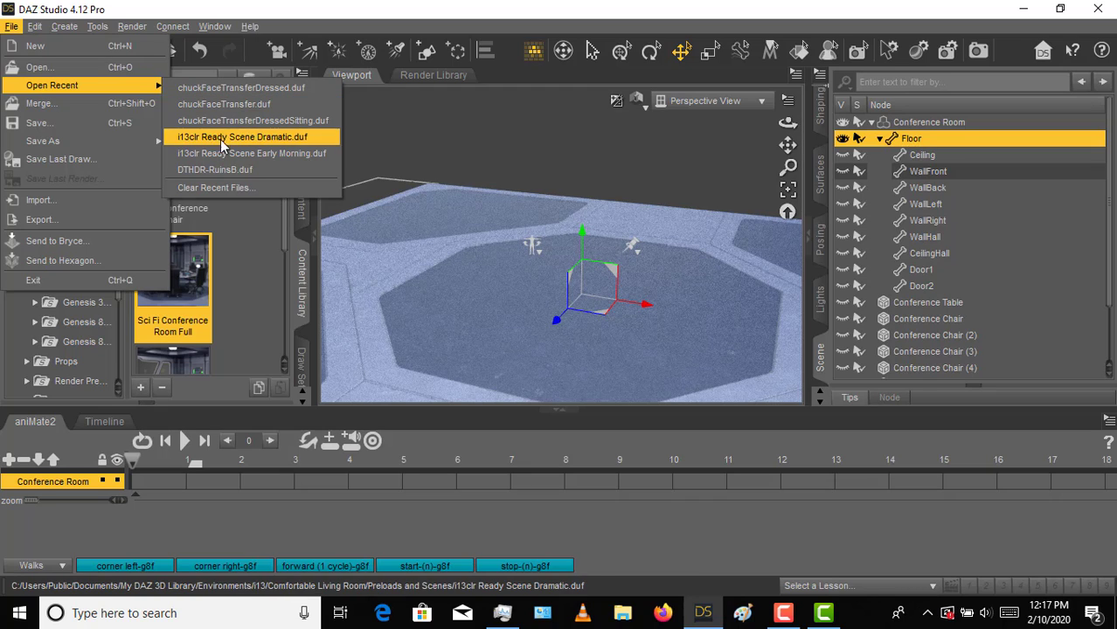
{"action": "left_click", "coordinate": [228, 92]}
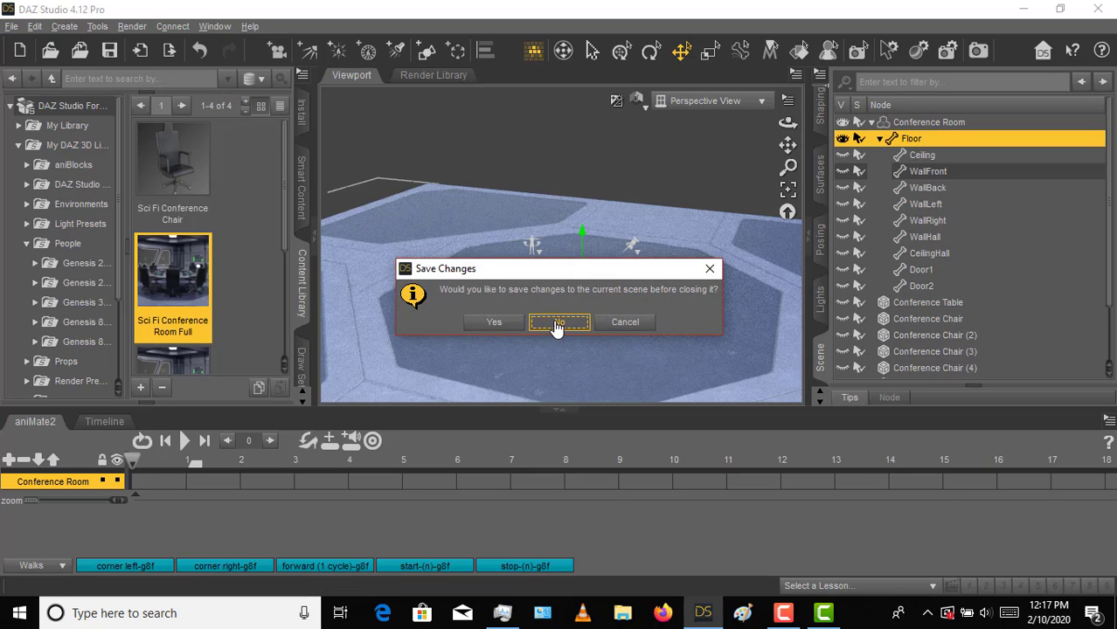
{"action": "left_click", "coordinate": [558, 324]}
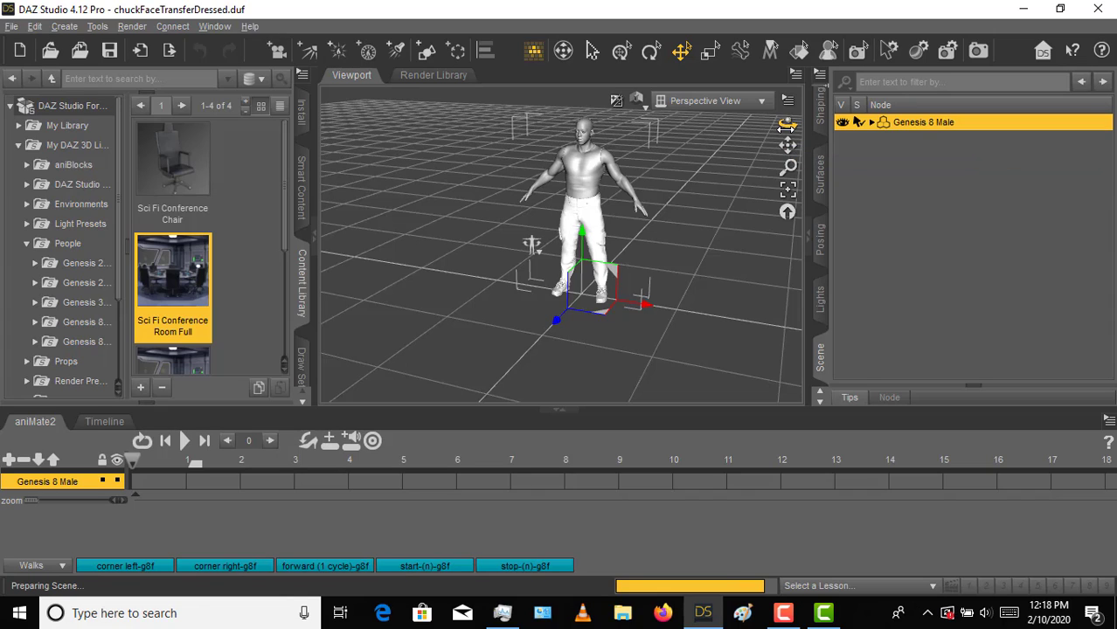
{"action": "left_click", "coordinate": [645, 109]}
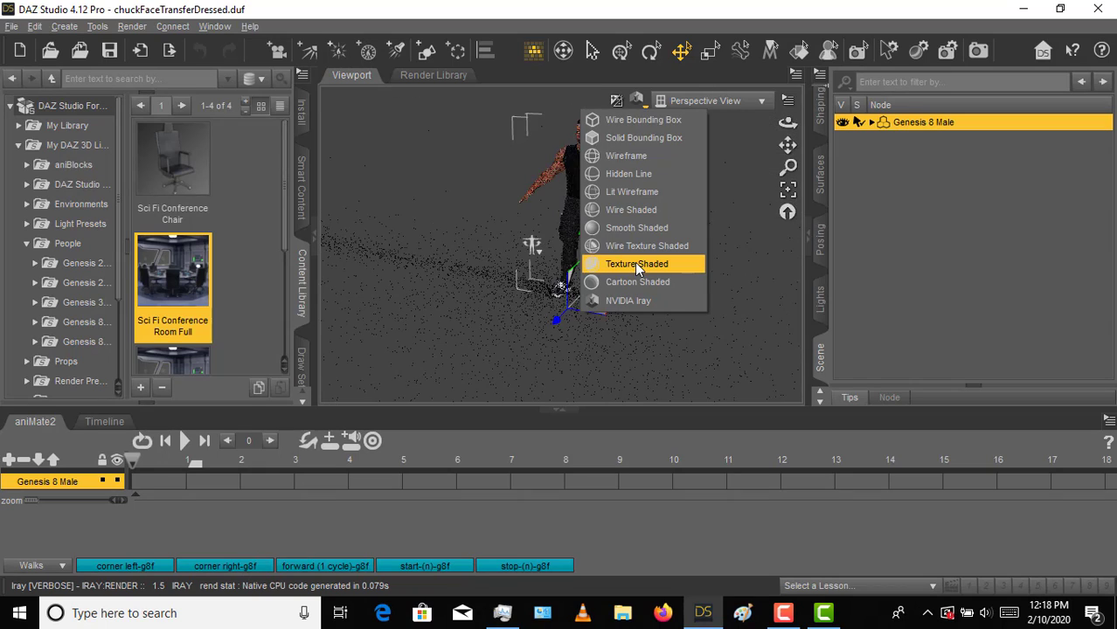
{"action": "left_click", "coordinate": [773, 522]}
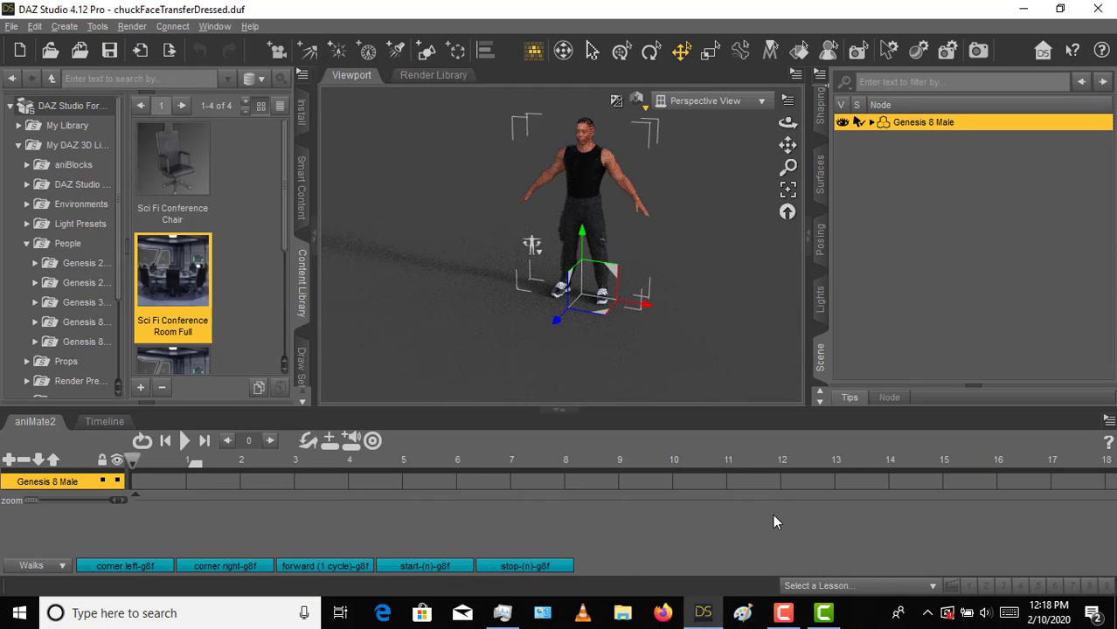
Frame the dressed Genesis 8 Male figure more closely and bring up the Face Transfer settings
{"action": "scroll", "coordinate": [591, 163], "scroll_direction": "up", "scroll_amount": 5}
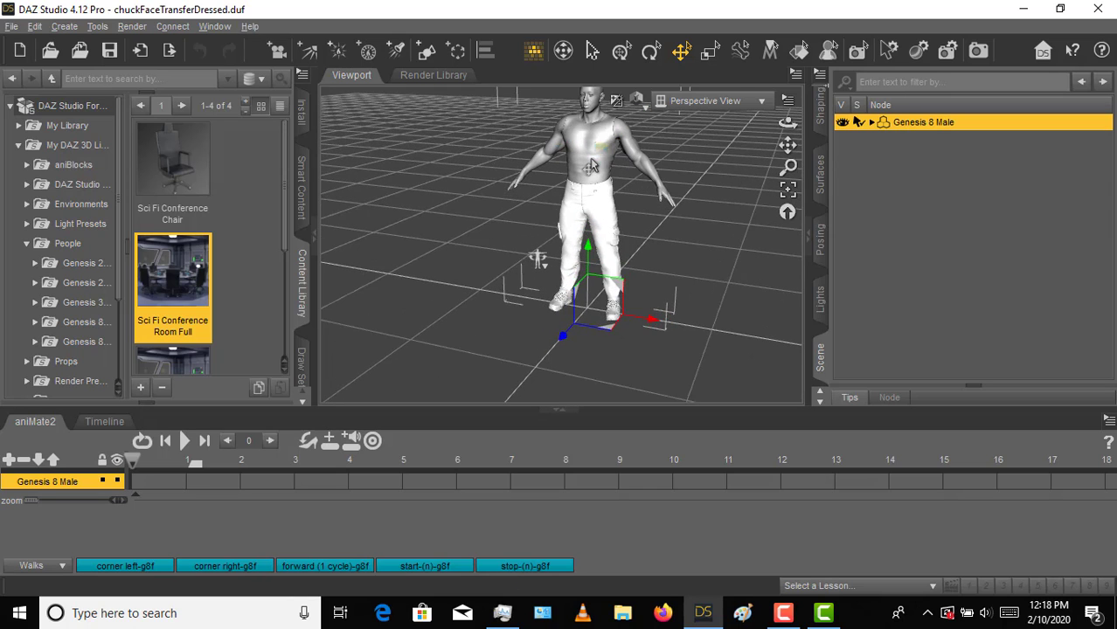
{"action": "scroll", "coordinate": [592, 164], "scroll_direction": "up", "scroll_amount": 2}
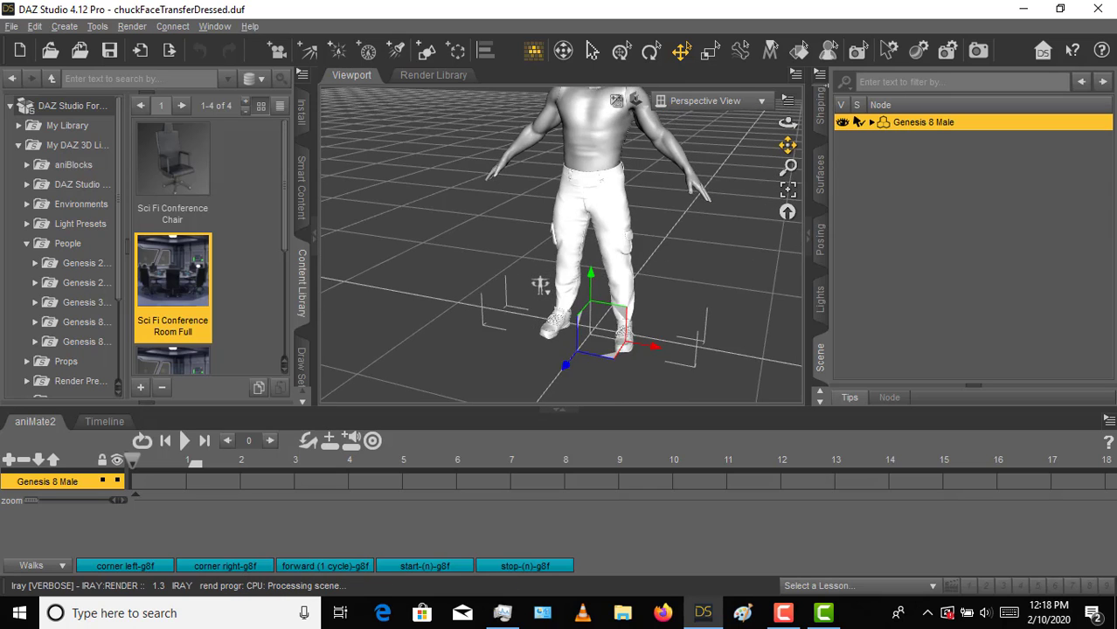
{"action": "left_click_drag", "start_coordinate": [787, 146], "coordinate": [756, 202]}
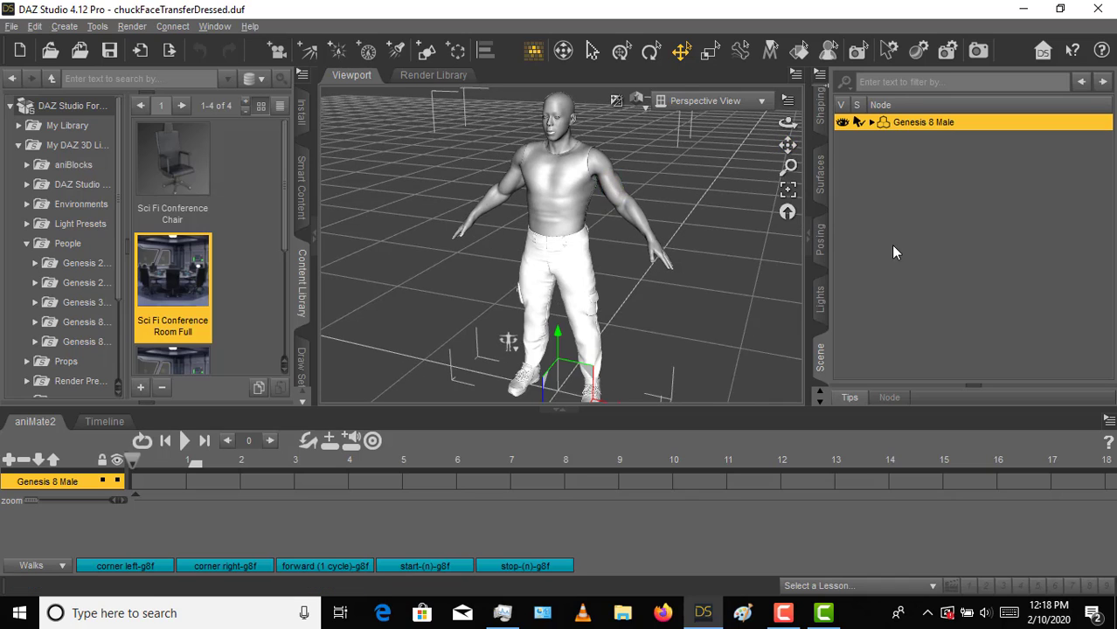
{"action": "scroll", "coordinate": [821, 161], "scroll_direction": "down", "scroll_amount": 2}
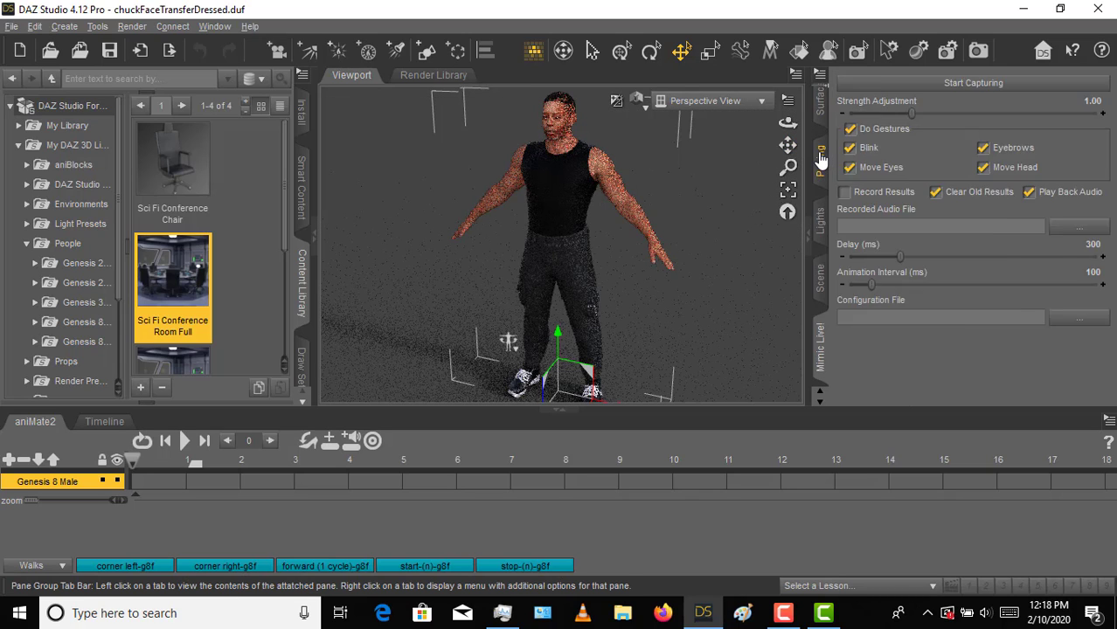
{"action": "scroll", "coordinate": [821, 157], "scroll_direction": "down", "scroll_amount": 1}
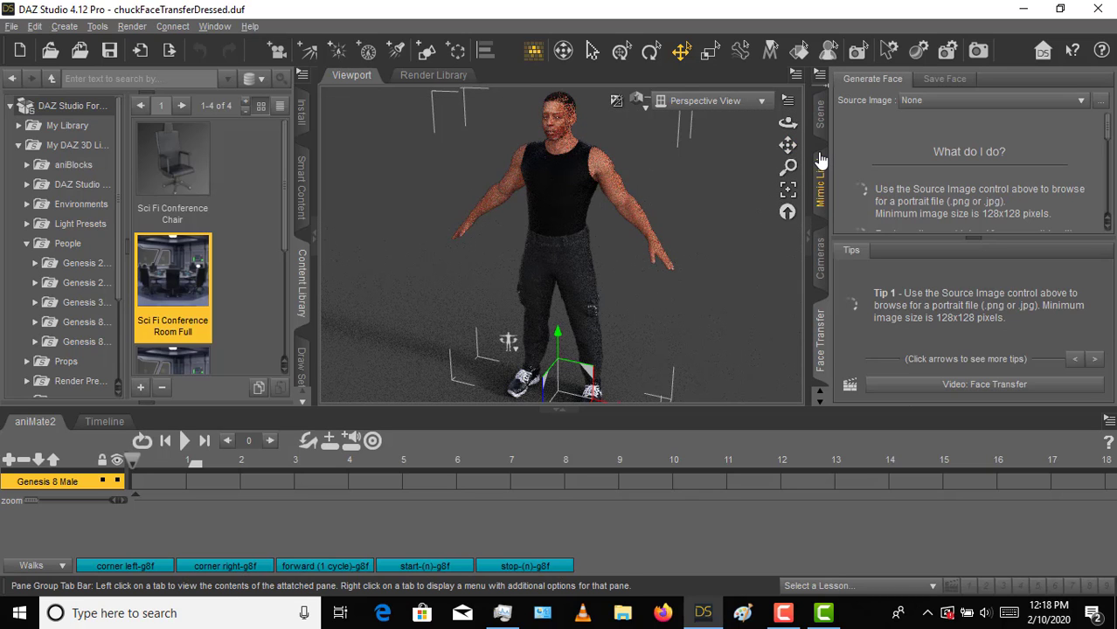
{"action": "scroll", "coordinate": [821, 166], "scroll_direction": "up", "scroll_amount": 3}
{"action": "scroll", "coordinate": [822, 166], "scroll_direction": "down", "scroll_amount": 3}
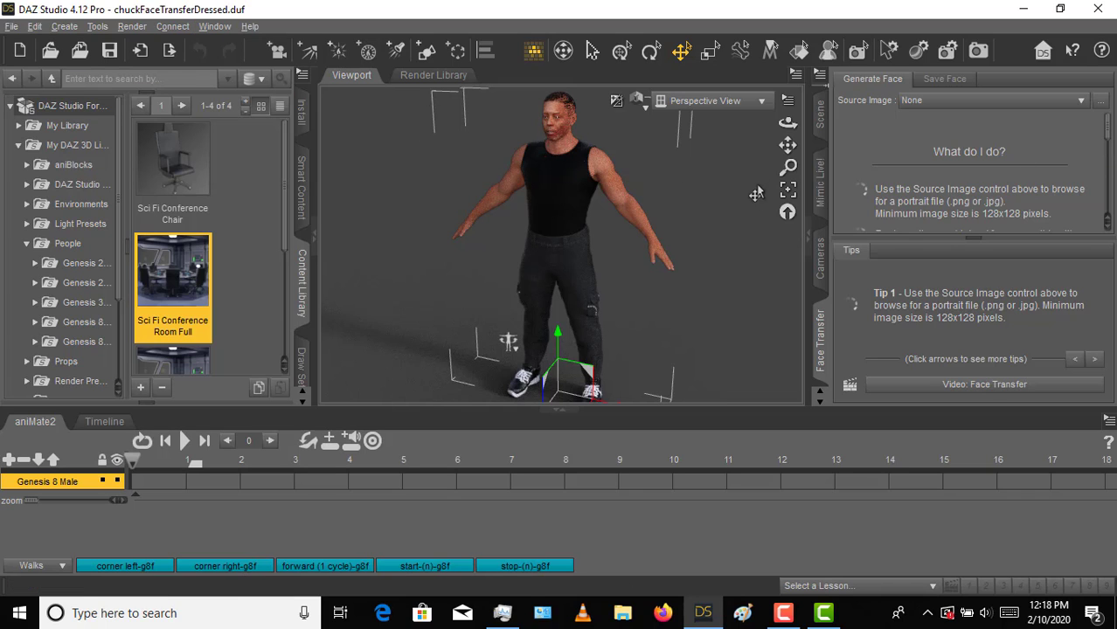
Examine the figure's face and hair up close from several angles in the Iray preview
{"action": "left_click_drag", "start_coordinate": [787, 146], "coordinate": [776, 181]}
{"action": "scroll", "coordinate": [557, 154], "scroll_direction": "up", "scroll_amount": 1}
{"action": "scroll", "coordinate": [557, 154], "scroll_direction": "up", "scroll_amount": 6}
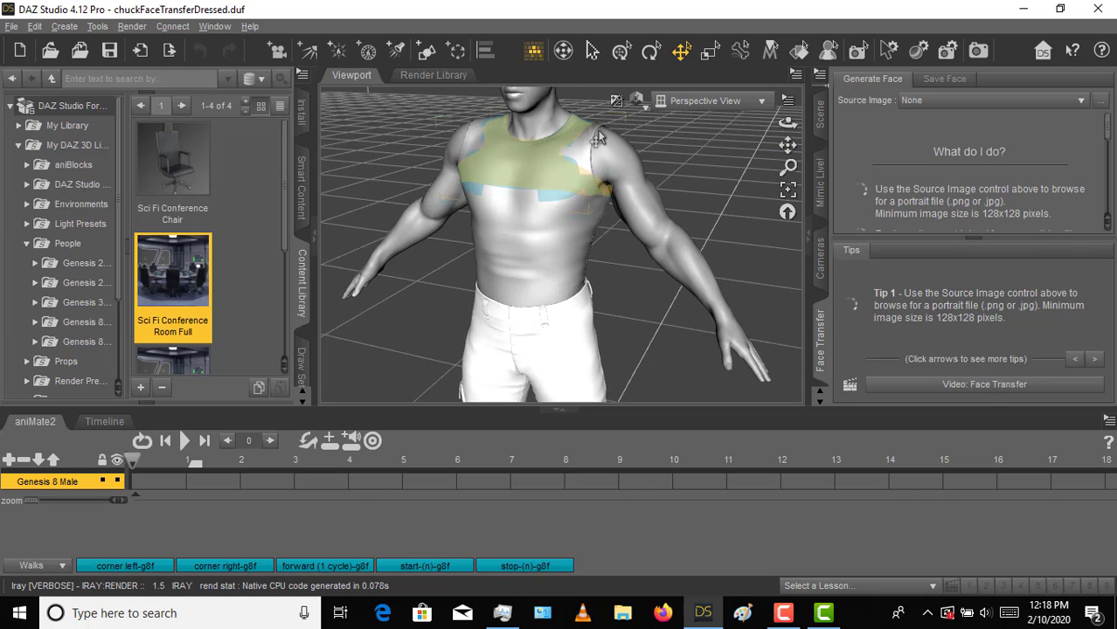
{"action": "mouse_move", "coordinate": [787, 146]}
{"action": "left_mouse_down"}
{"action": "mouse_move", "coordinate": [785, 158]}
{"action": "mouse_move", "coordinate": [809, 175]}
{"action": "left_mouse_up"}
{"action": "left_click_drag", "start_coordinate": [784, 121], "coordinate": [774, 150]}
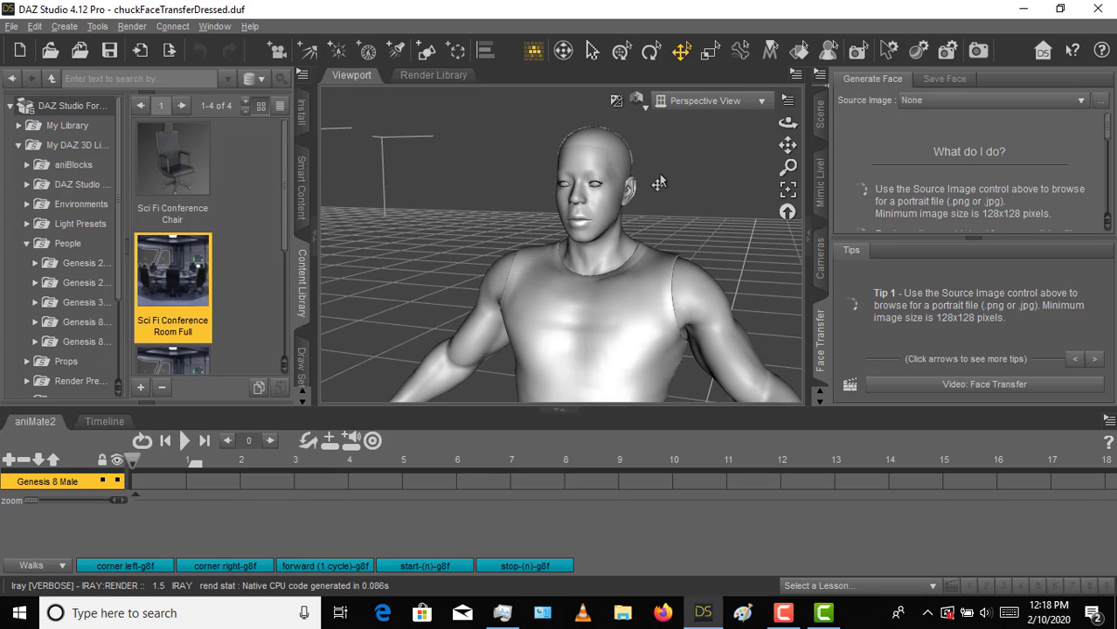
{"action": "scroll", "coordinate": [645, 192], "scroll_direction": "up", "scroll_amount": 4}
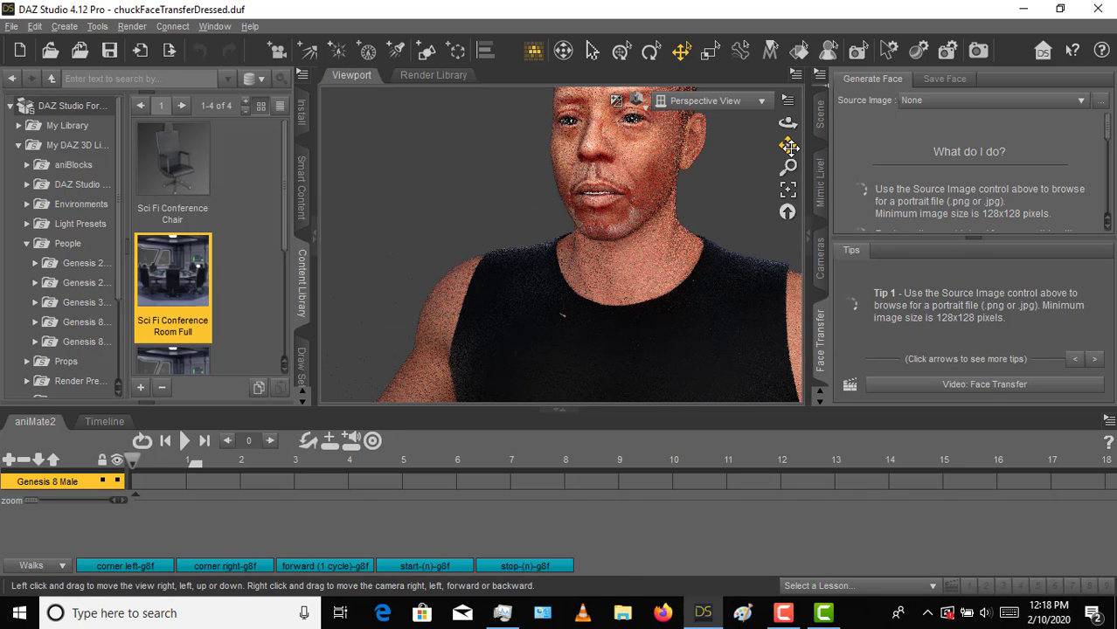
{"action": "left_click_drag", "start_coordinate": [788, 145], "coordinate": [789, 147]}
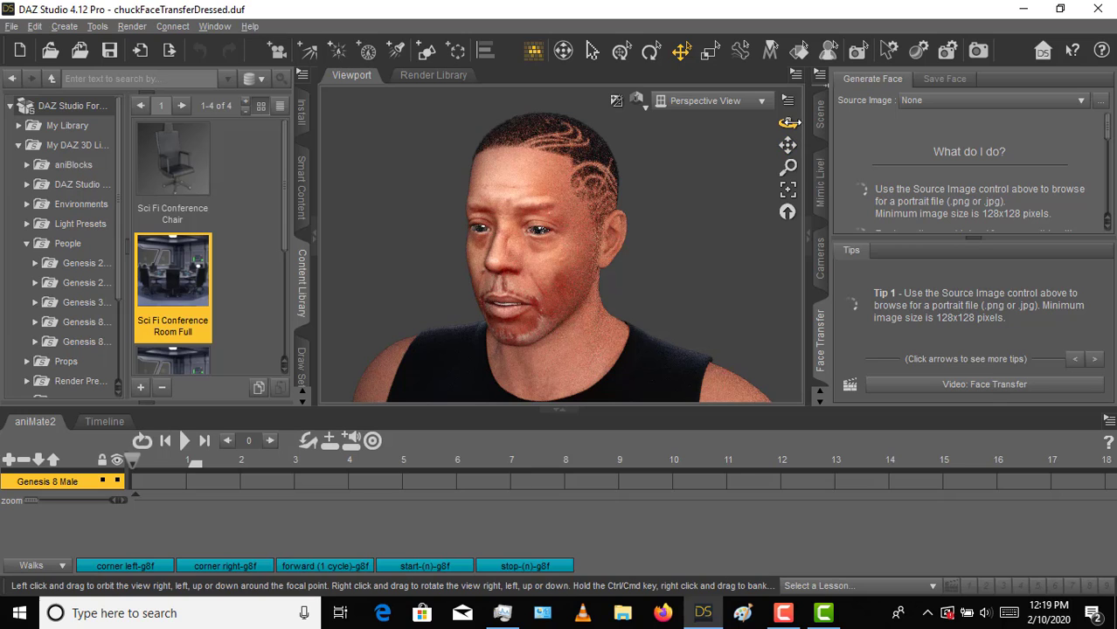
{"action": "left_click_drag", "start_coordinate": [787, 122], "coordinate": [711, 163]}
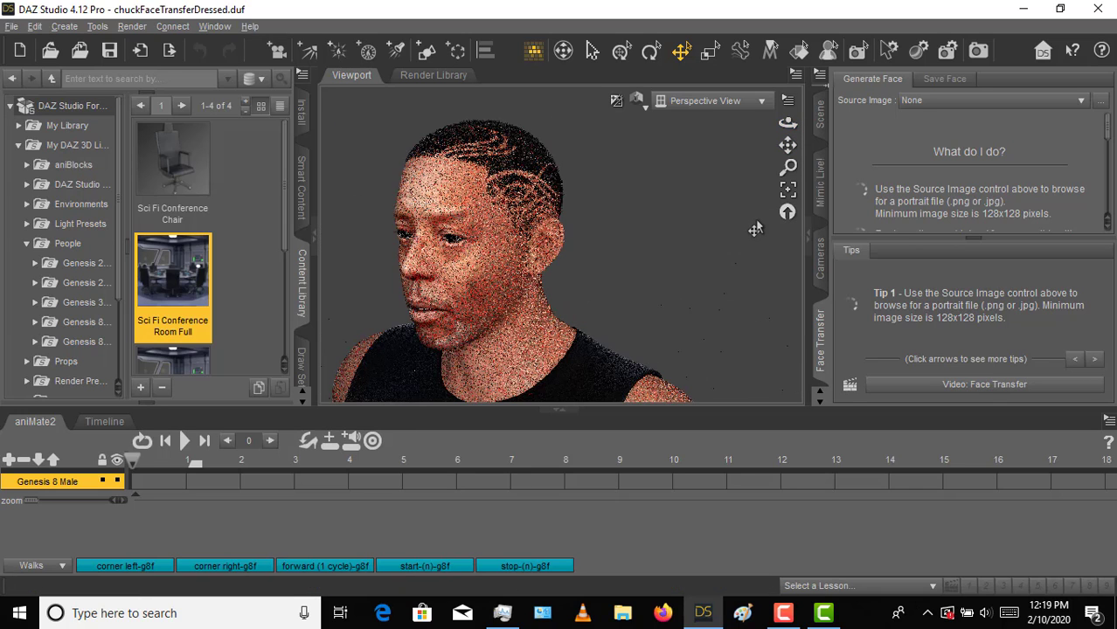
{"action": "left_click_drag", "start_coordinate": [788, 123], "coordinate": [730, 151]}
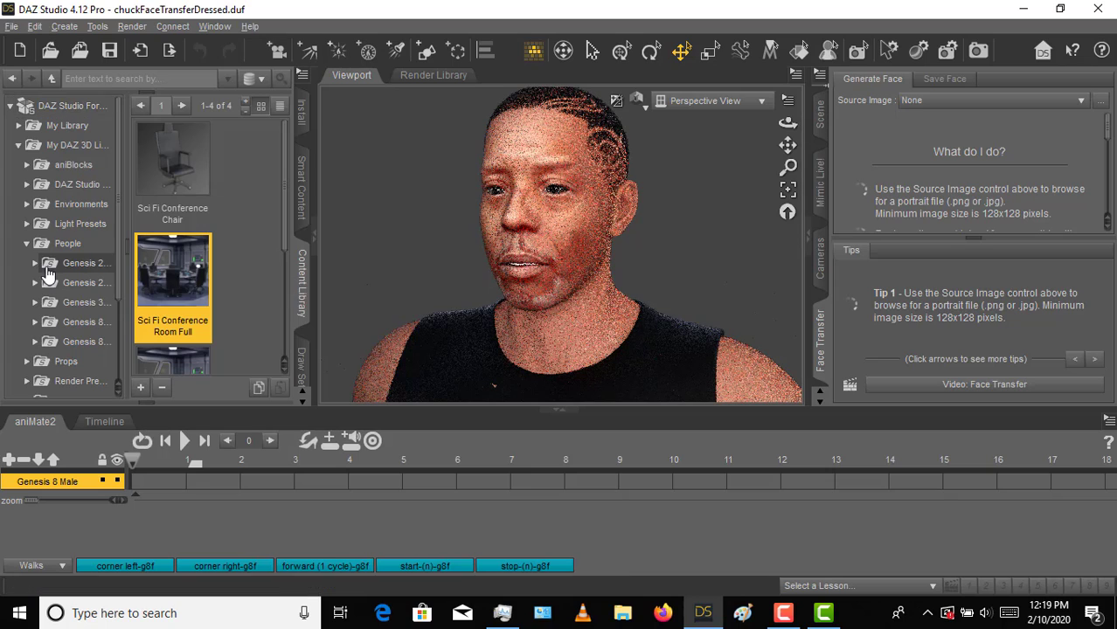
Browse the Genesis 8 Male clothing to the outfit folder inside zoro_d that holds the EDO items
{"action": "left_click", "coordinate": [35, 342]}
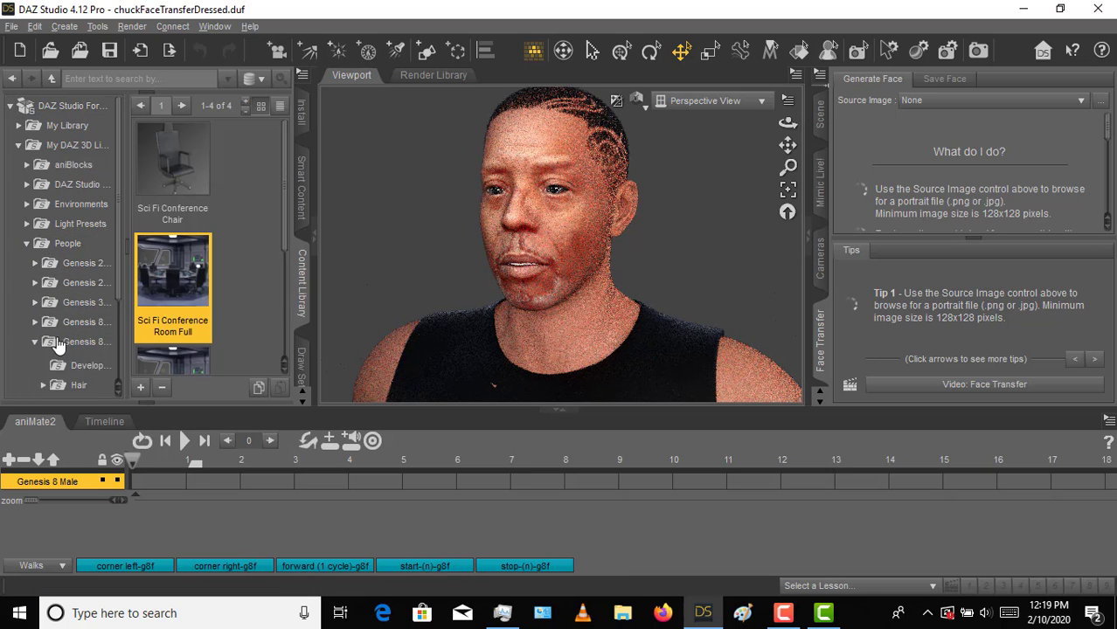
{"action": "scroll", "coordinate": [70, 218], "scroll_direction": "down", "scroll_amount": 4}
{"action": "left_click", "coordinate": [43, 152]}
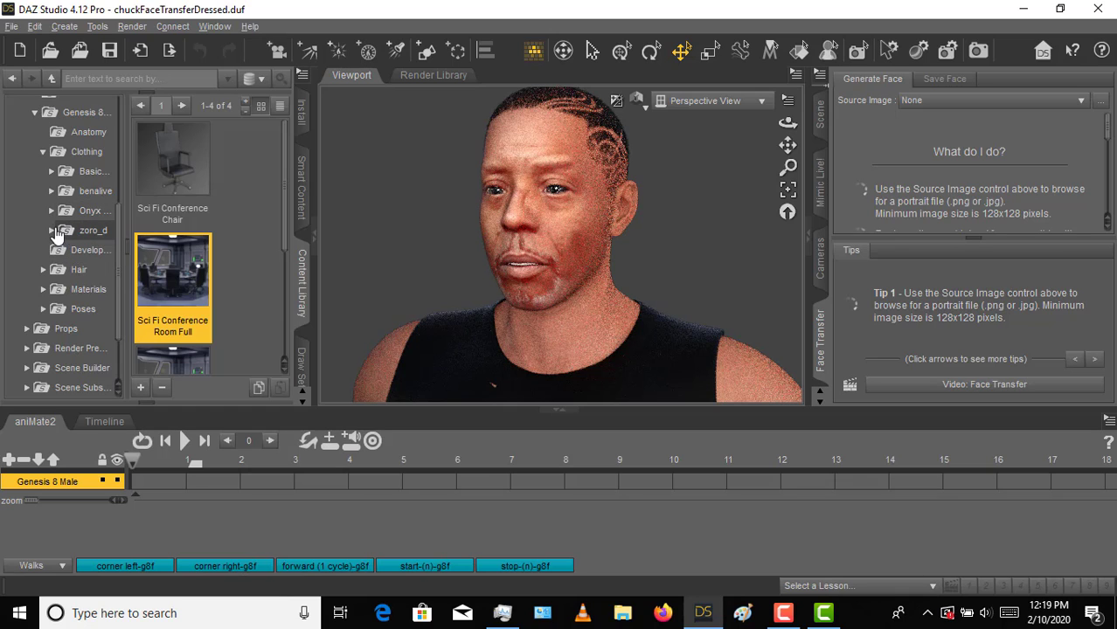
{"action": "left_click", "coordinate": [52, 230]}
{"action": "left_click", "coordinate": [59, 251]}
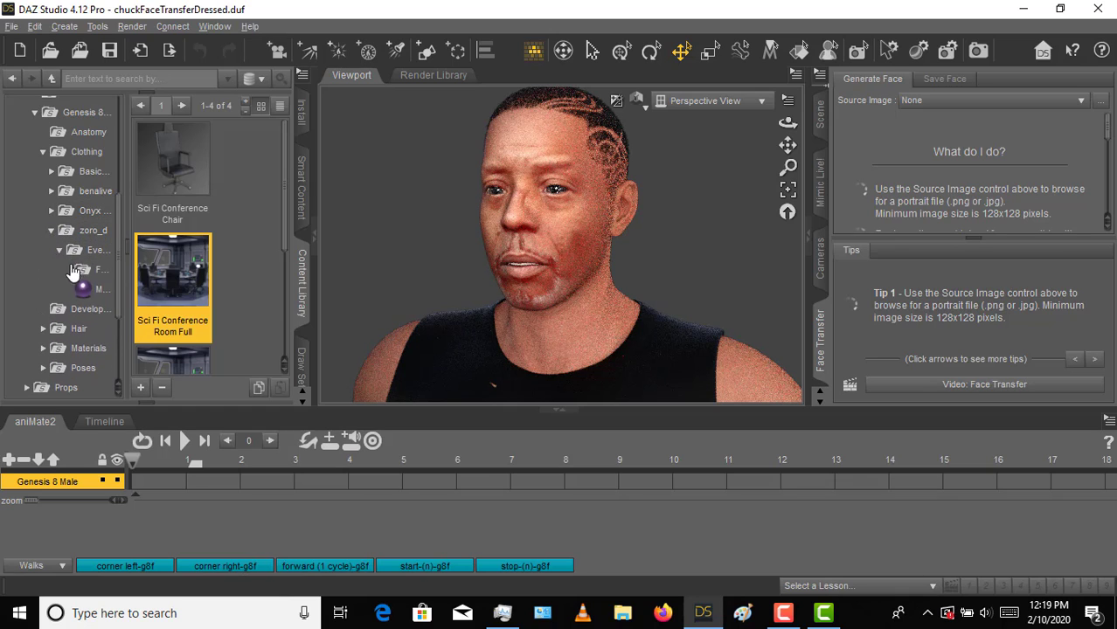
{"action": "left_click", "coordinate": [92, 250]}
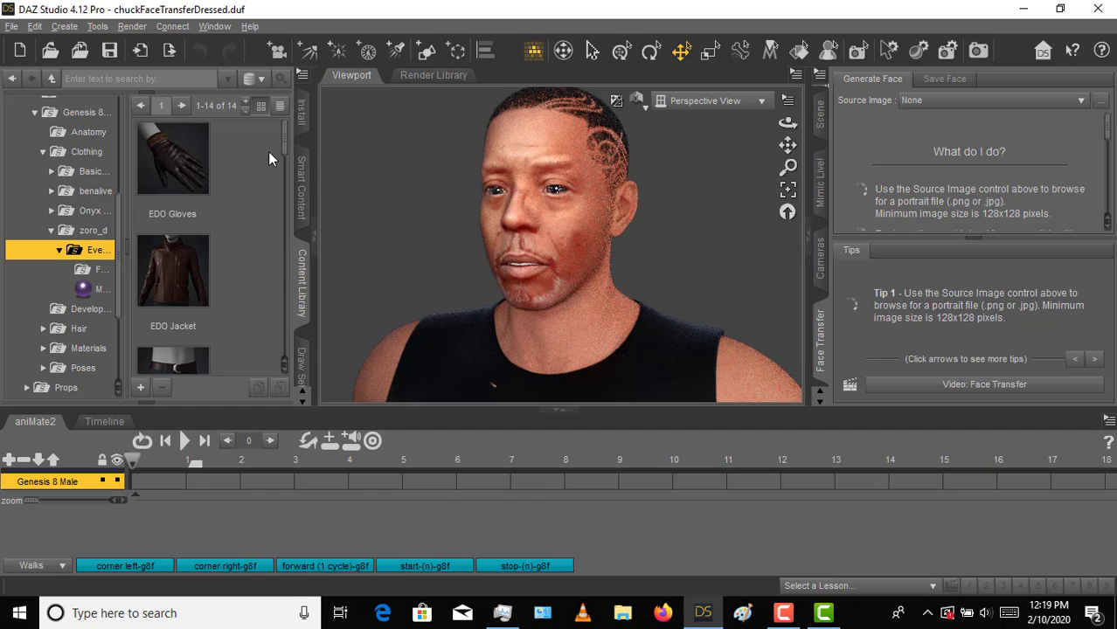
Add the EDO SunGlasses to the Genesis 8 Male figure, with the figure selected as the target
{"action": "left_click_drag", "start_coordinate": [284, 153], "coordinate": [285, 210]}
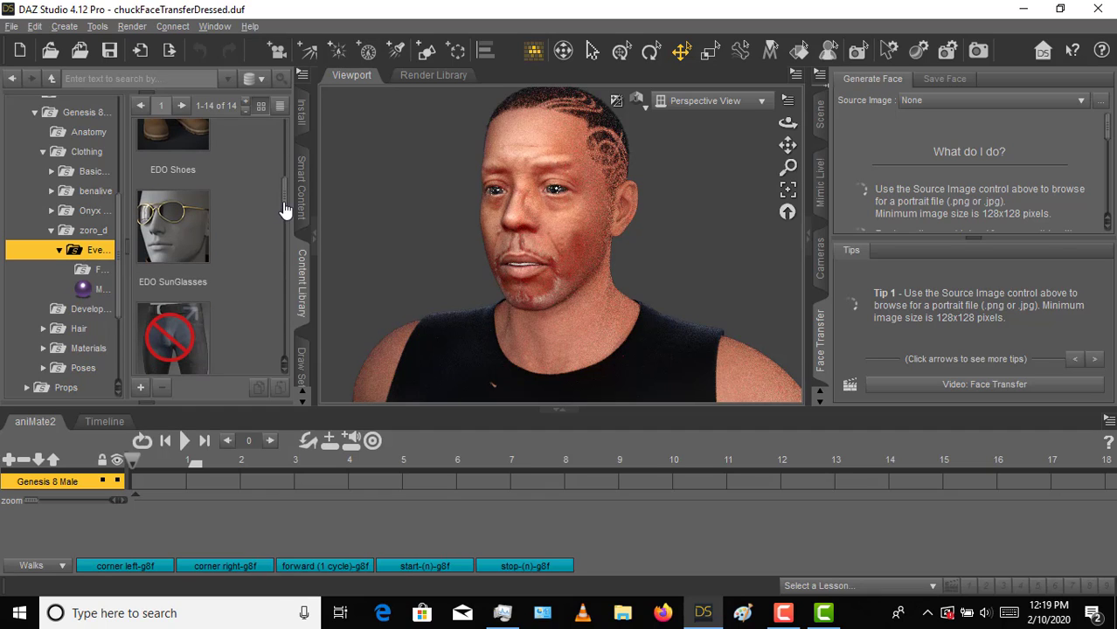
{"action": "left_click", "coordinate": [179, 229]}
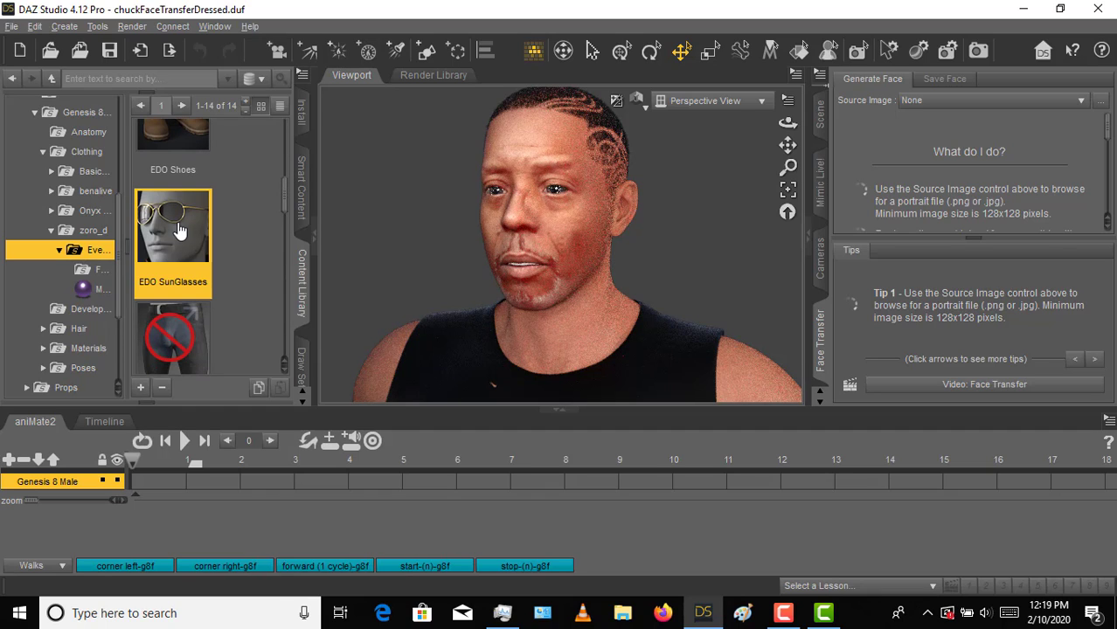
{"action": "left_click", "coordinate": [821, 118]}
{"action": "left_click", "coordinate": [820, 122]}
{"action": "left_click", "coordinate": [877, 186]}
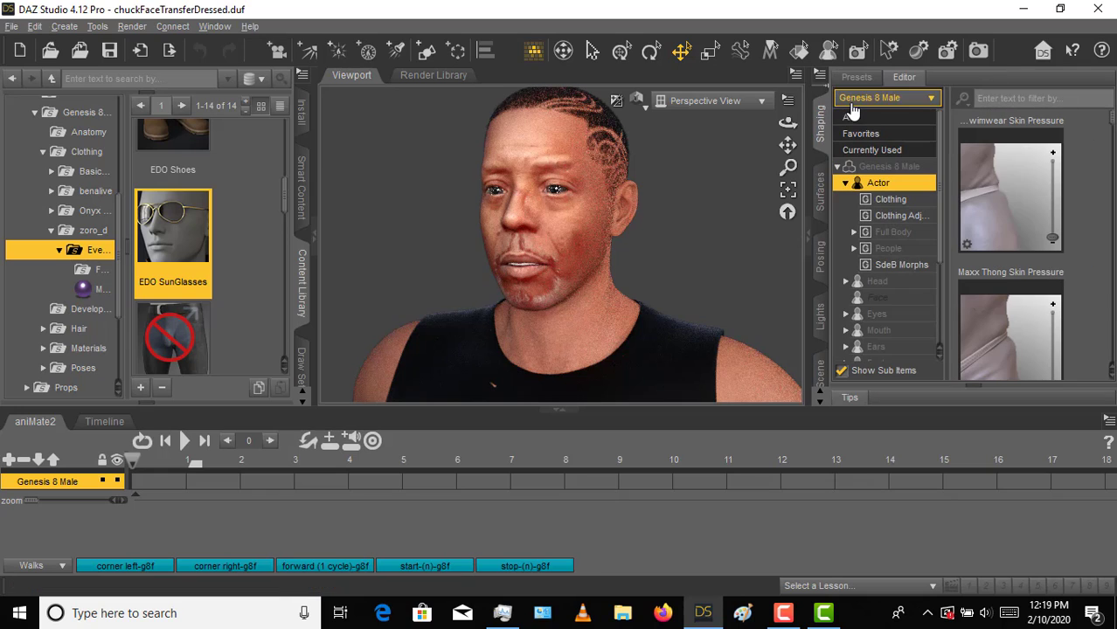
{"action": "left_click", "coordinate": [874, 166]}
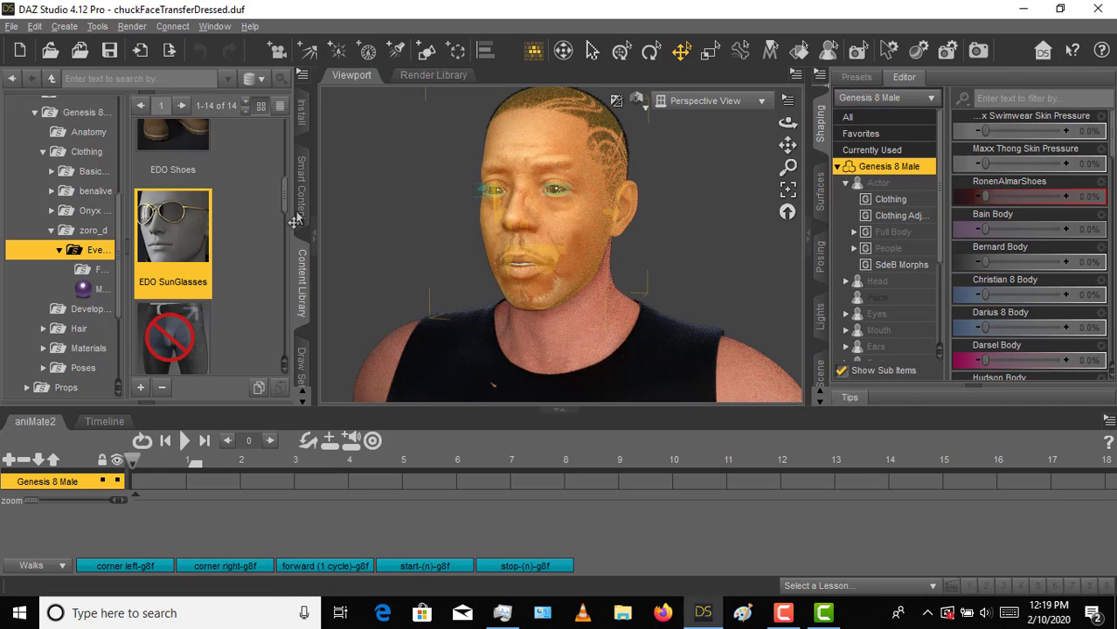
{"action": "double_click", "coordinate": [180, 234]}
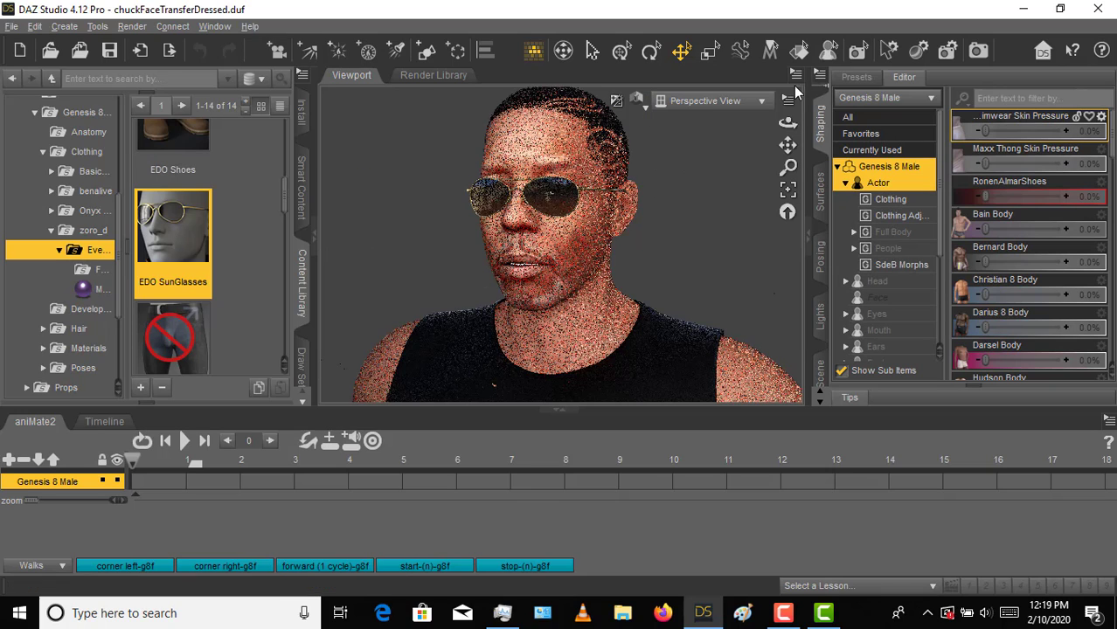
Select the Hip bone of the Everyday Outfit_SunGlasses under Genesis 8 Male and set its Z Rotate to 5
{"action": "left_click", "coordinate": [823, 109]}
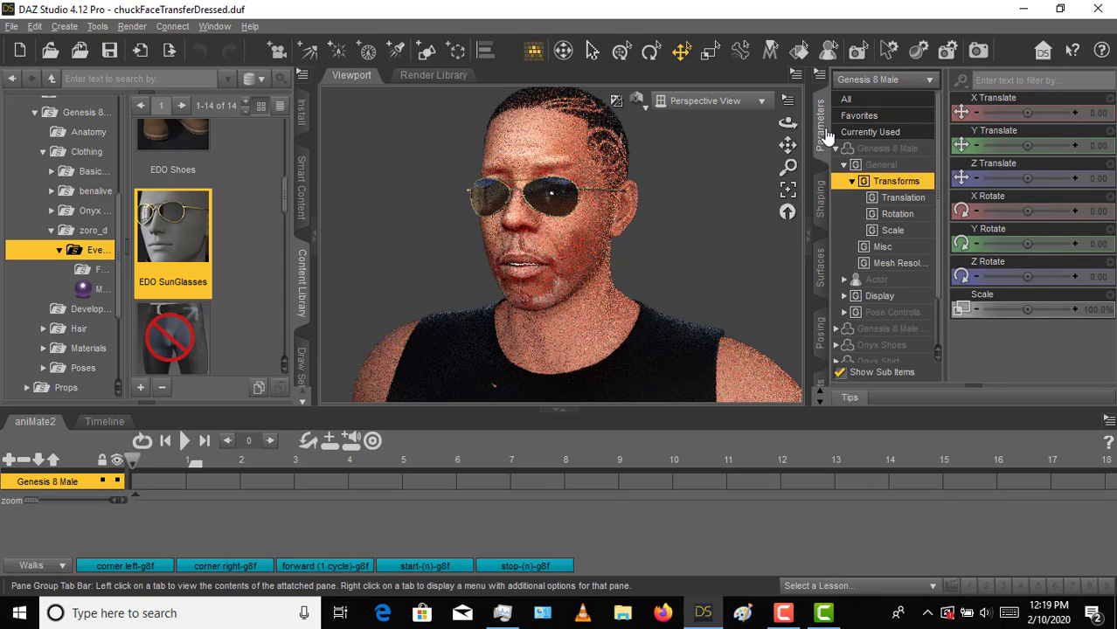
{"action": "left_click", "coordinate": [850, 80]}
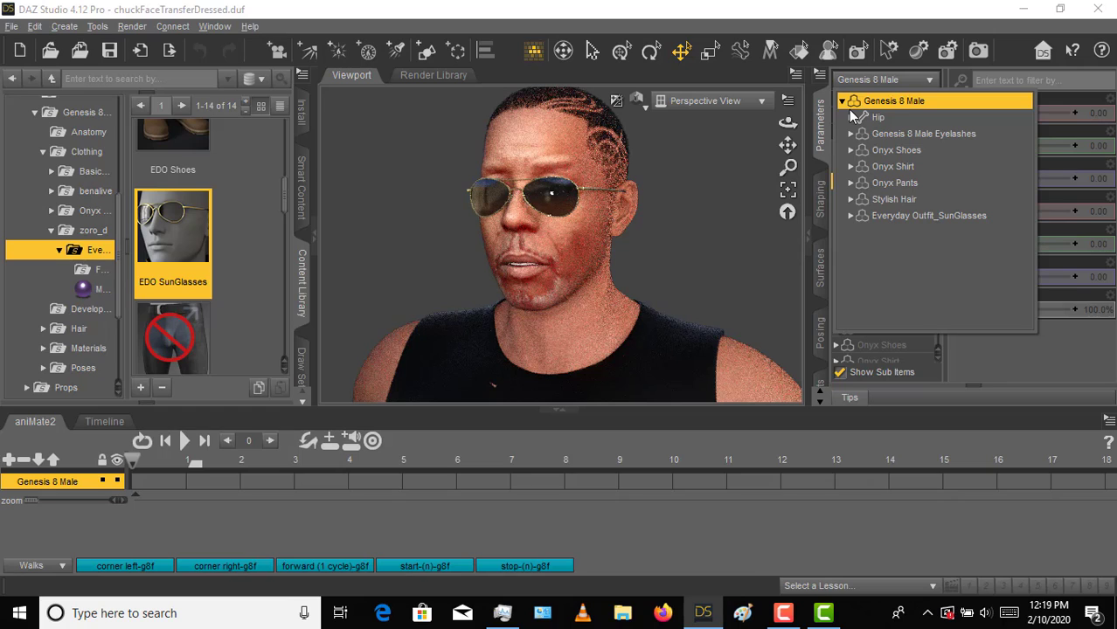
{"action": "left_click", "coordinate": [850, 216]}
{"action": "left_click", "coordinate": [878, 231]}
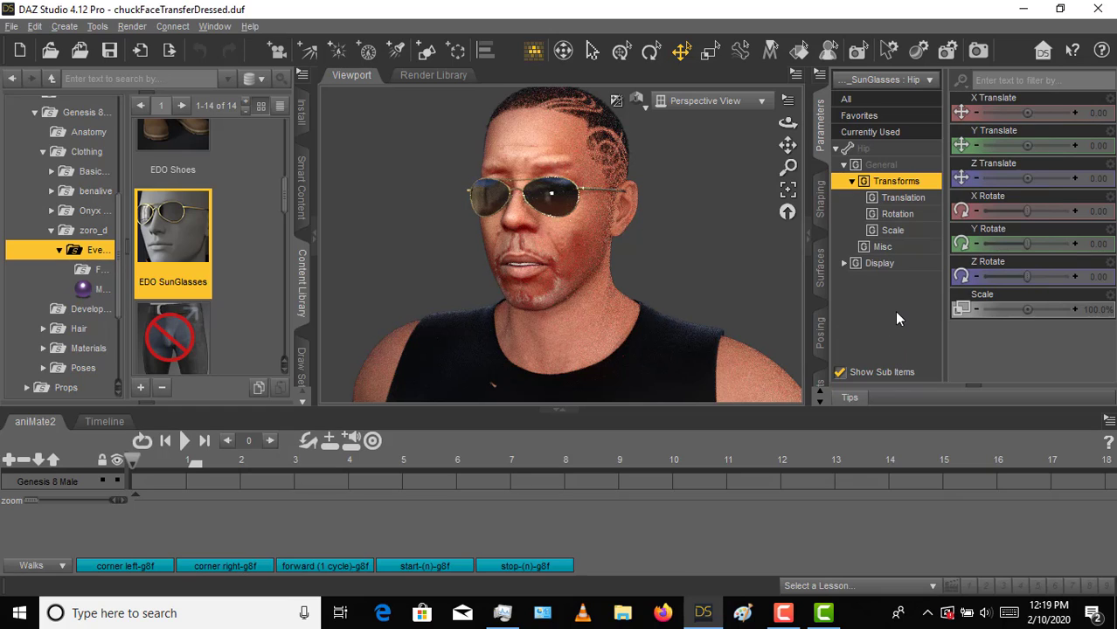
{"action": "left_click", "coordinate": [823, 339]}
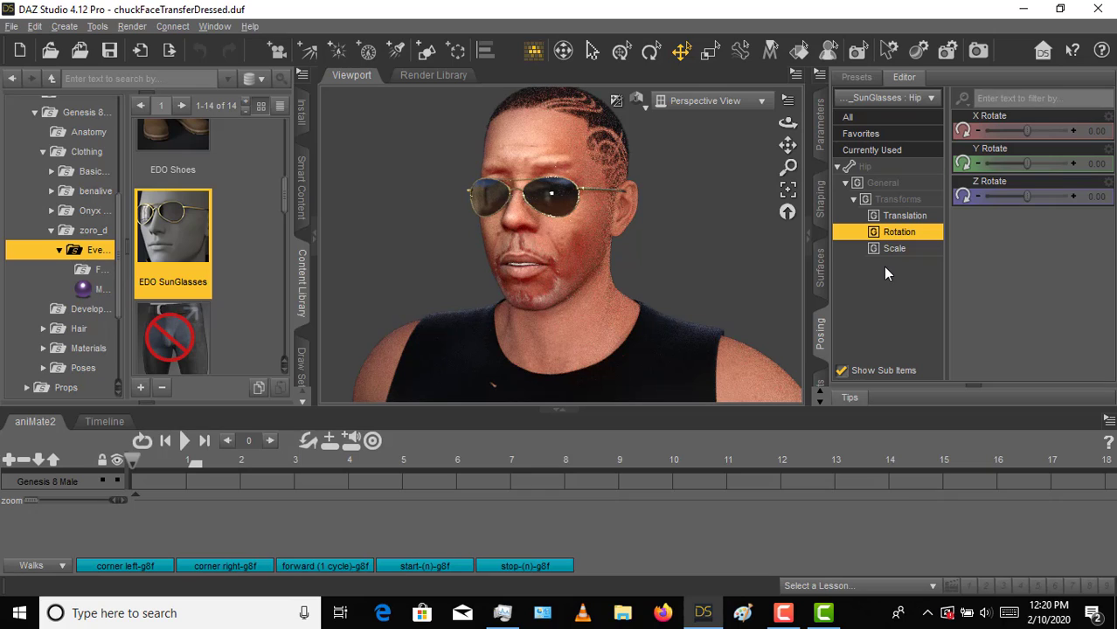
{"action": "left_click", "coordinate": [1074, 198]}
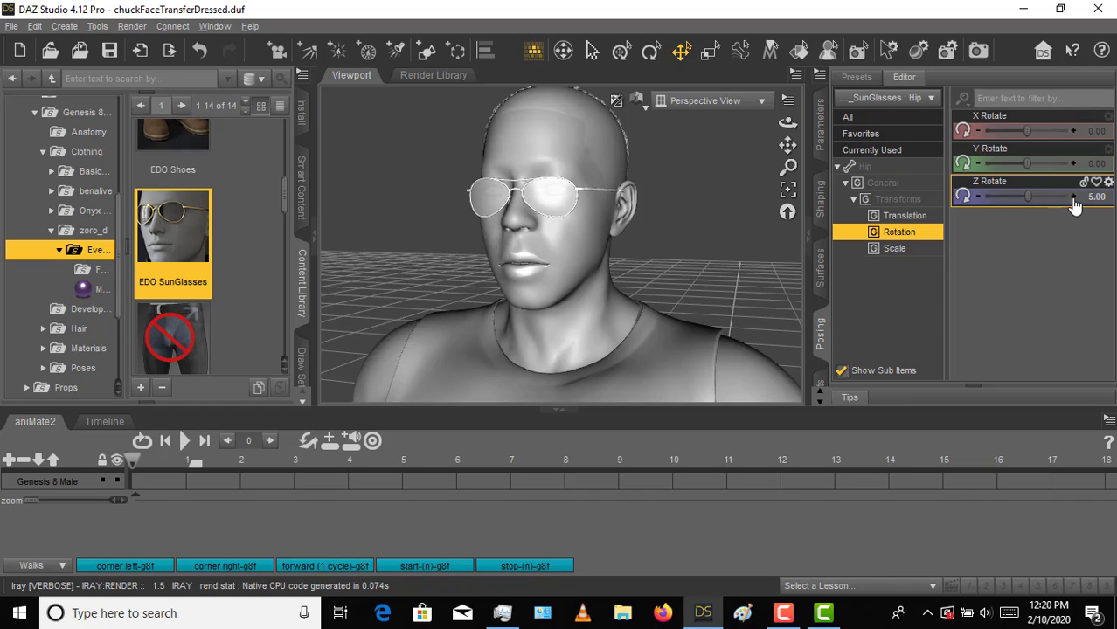
Try shifting the sunglasses' Hip along Z Translate with values from -3 to 16, and reset that parameter
{"action": "left_click", "coordinate": [867, 167]}
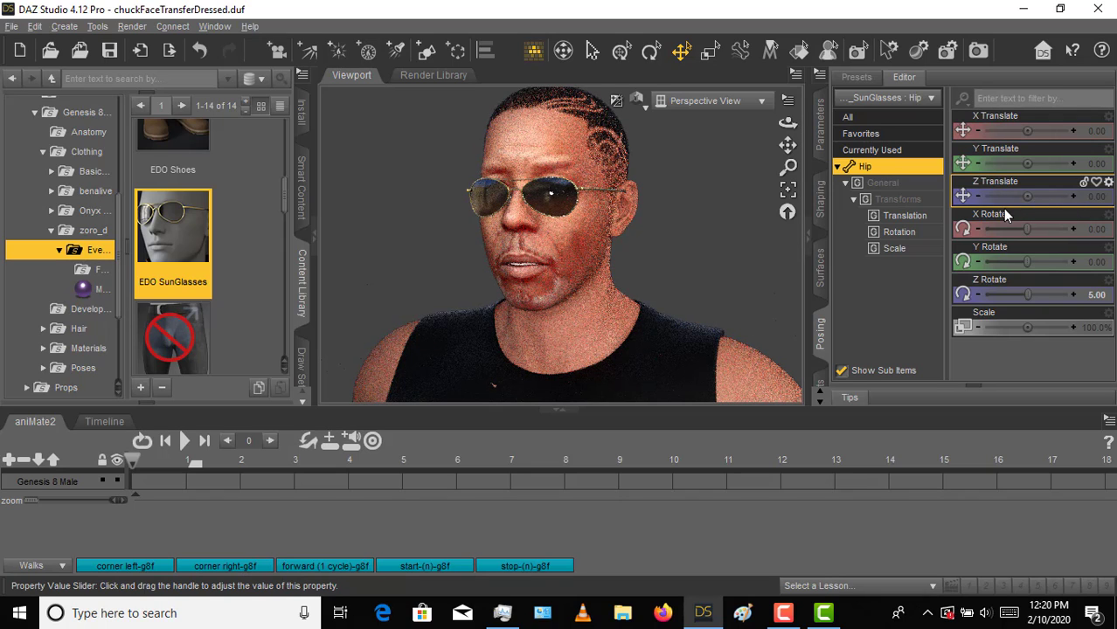
{"action": "left_click_drag", "start_coordinate": [980, 200], "coordinate": [978, 200]}
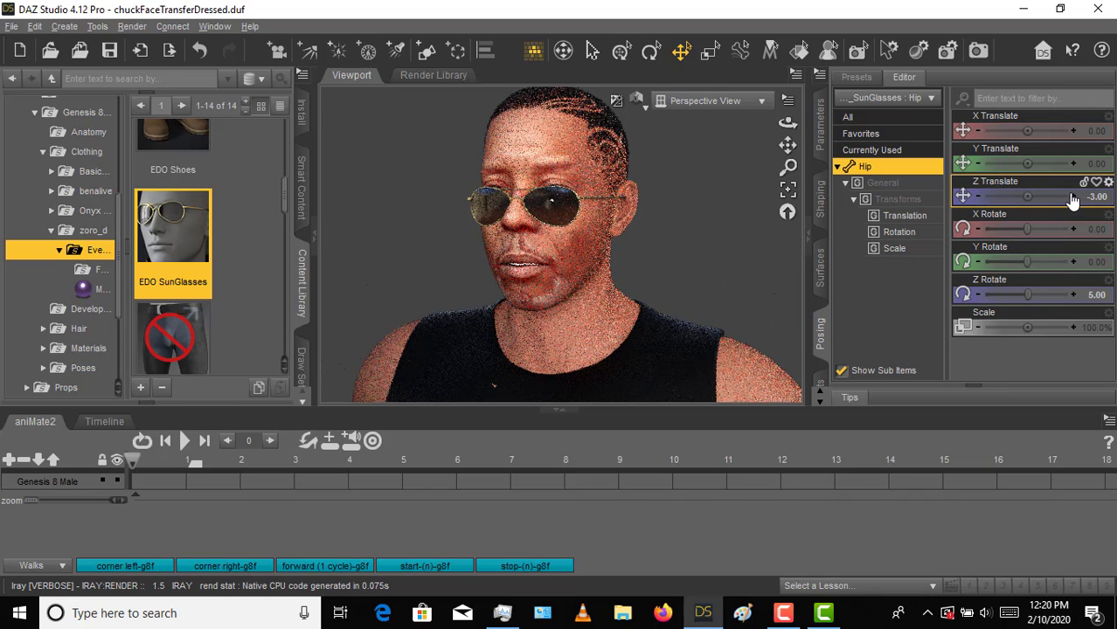
{"action": "left_click", "coordinate": [1073, 197]}
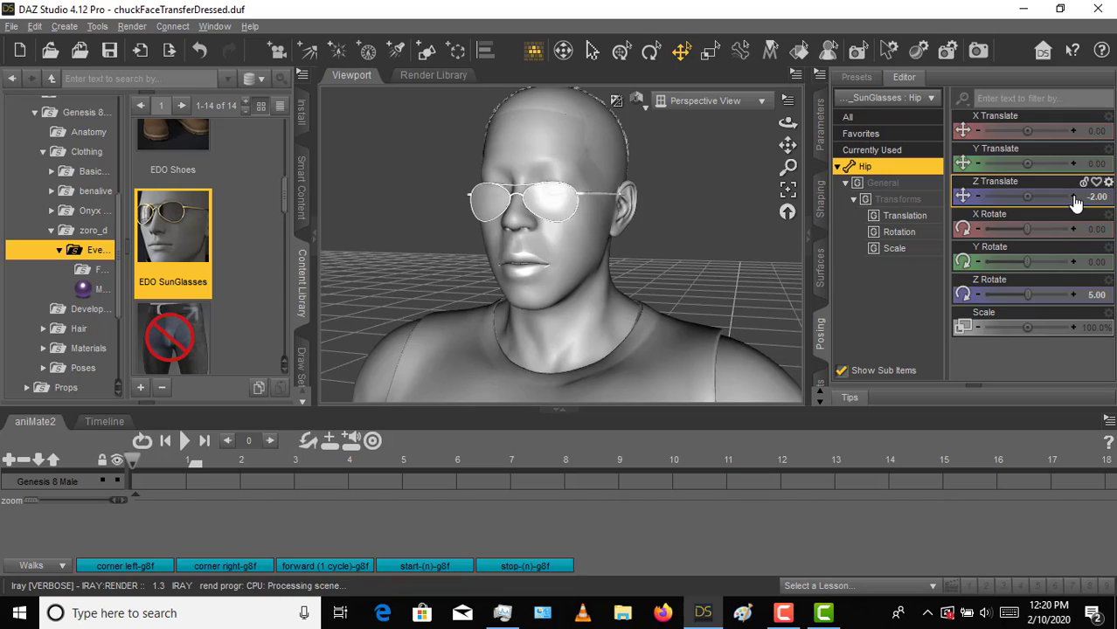
{"action": "left_click", "coordinate": [1073, 197]}
{"action": "left_click", "coordinate": [1073, 197]}
{"action": "left_click", "coordinate": [1073, 197]}
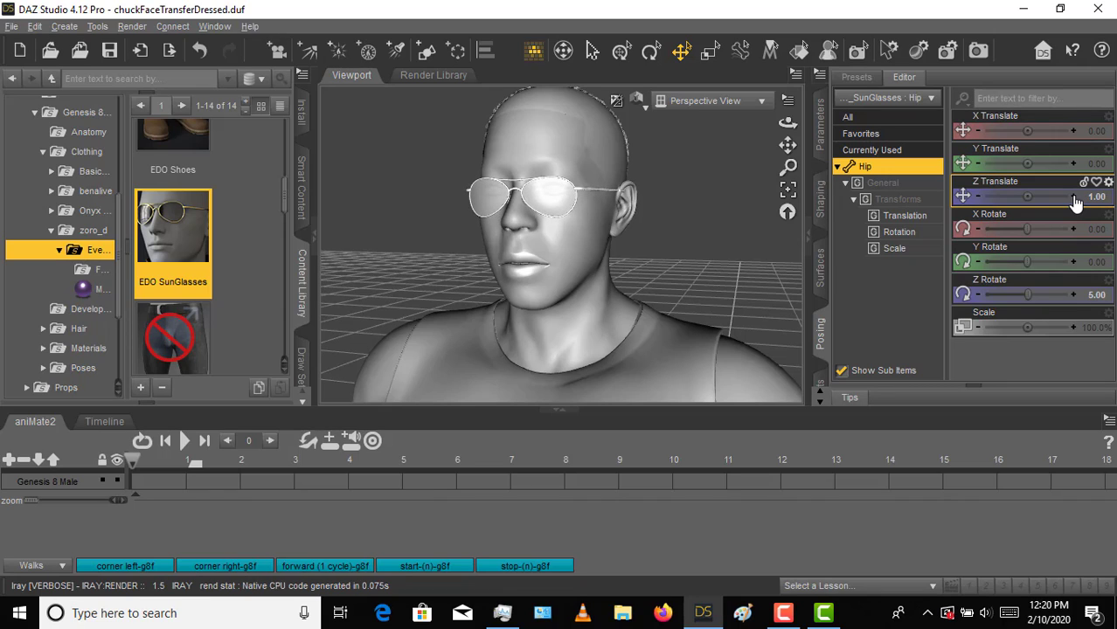
{"action": "left_click", "coordinate": [1073, 198]}
{"action": "left_click", "coordinate": [1073, 197]}
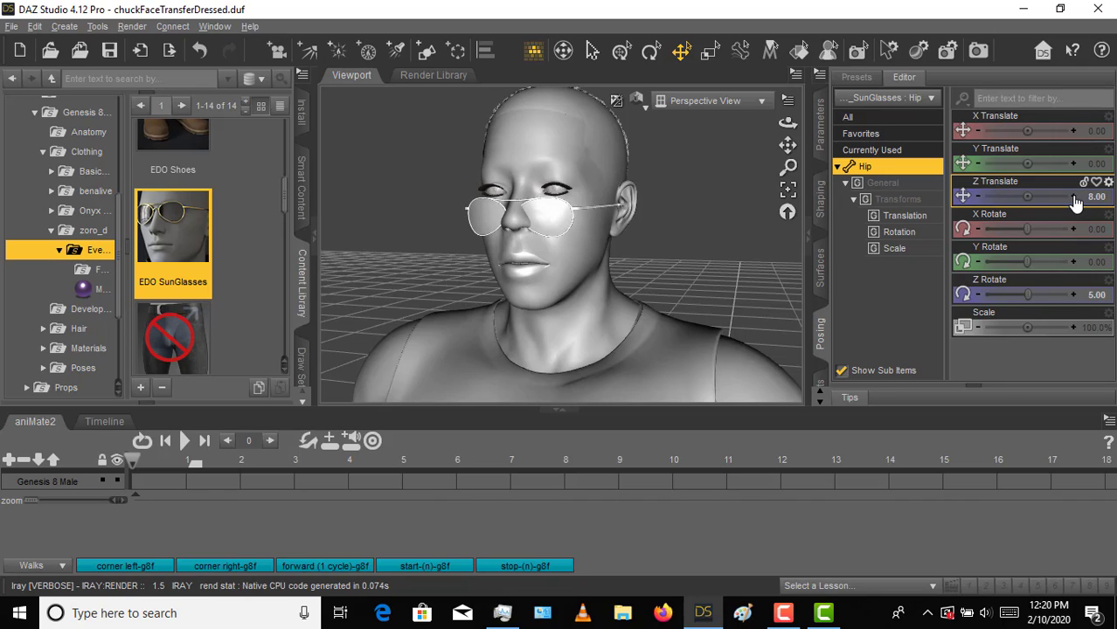
{"action": "left_click", "coordinate": [1074, 198]}
{"action": "left_click", "coordinate": [1074, 198]}
{"action": "left_click", "coordinate": [1074, 198]}
{"action": "left_click", "coordinate": [1074, 197]}
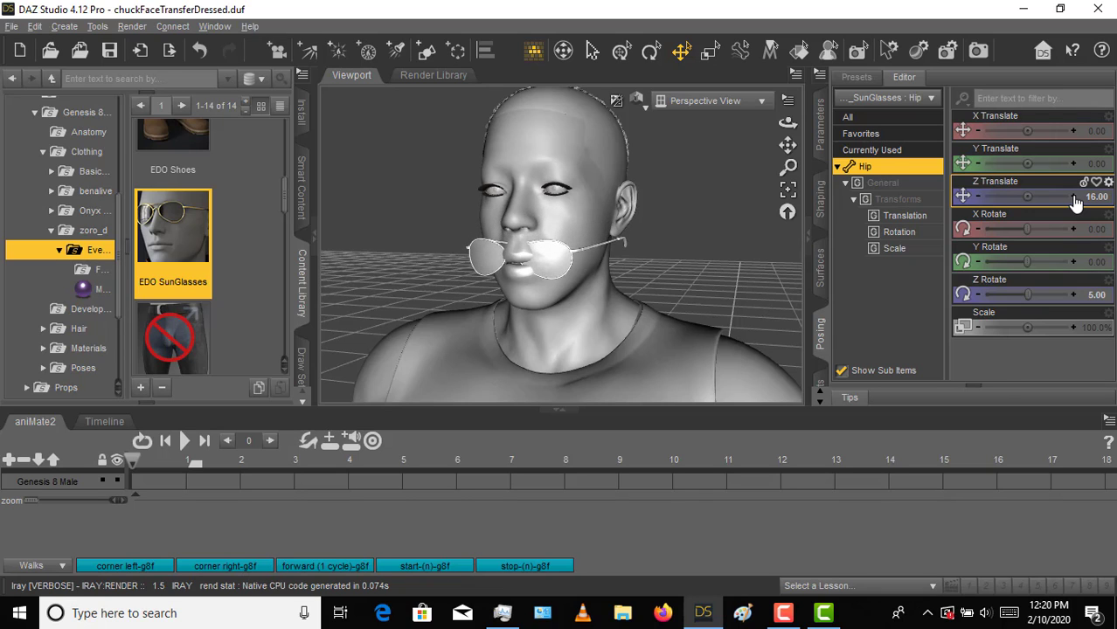
{"action": "left_click", "coordinate": [1108, 182]}
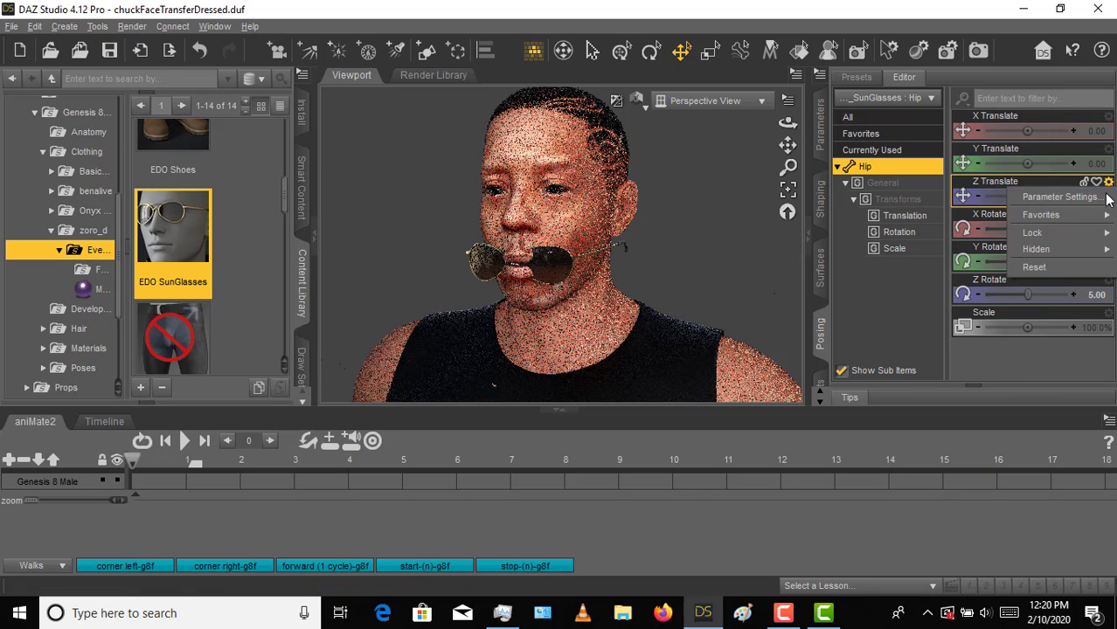
{"action": "left_click", "coordinate": [1050, 269]}
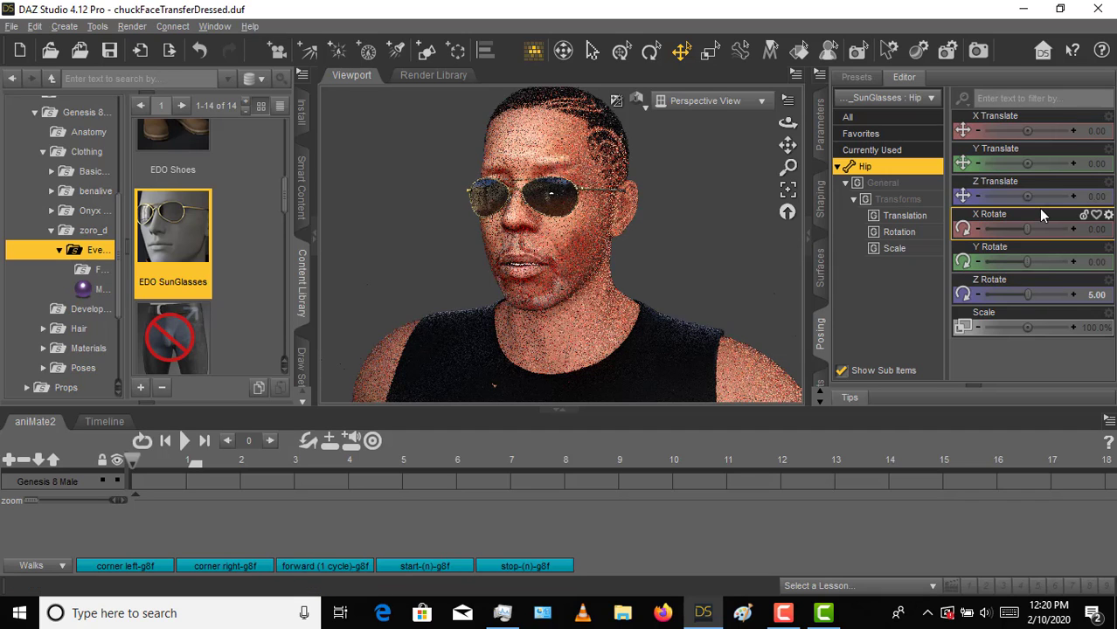
Adjust the sunglasses' sideways position through trial values, settling X Translate at 1.00
{"action": "left_click", "coordinate": [1074, 132]}
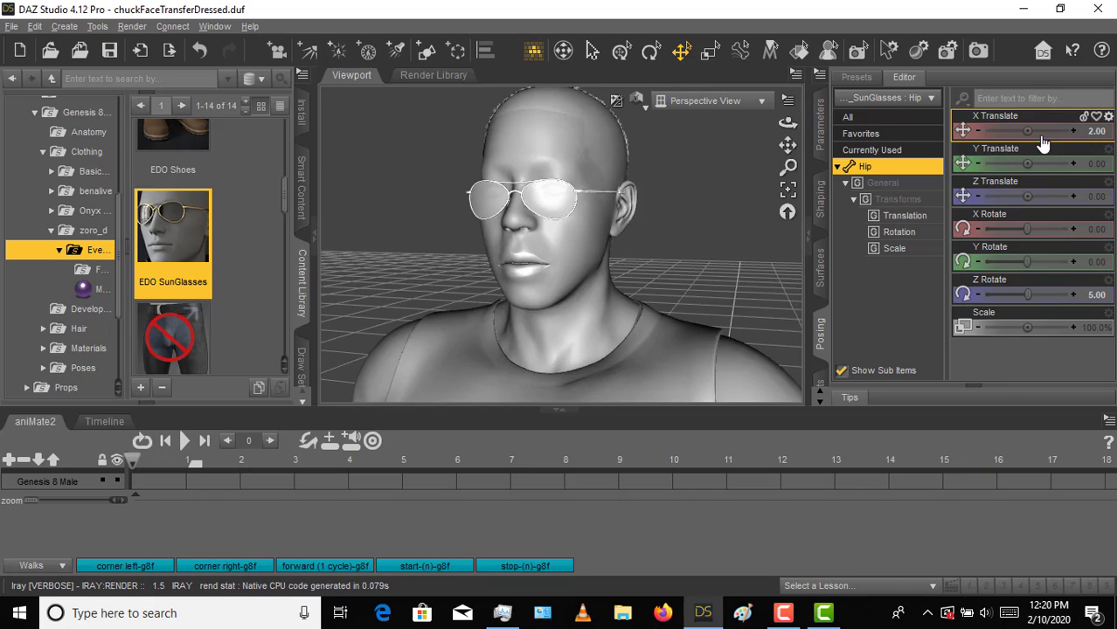
{"action": "left_click", "coordinate": [977, 131]}
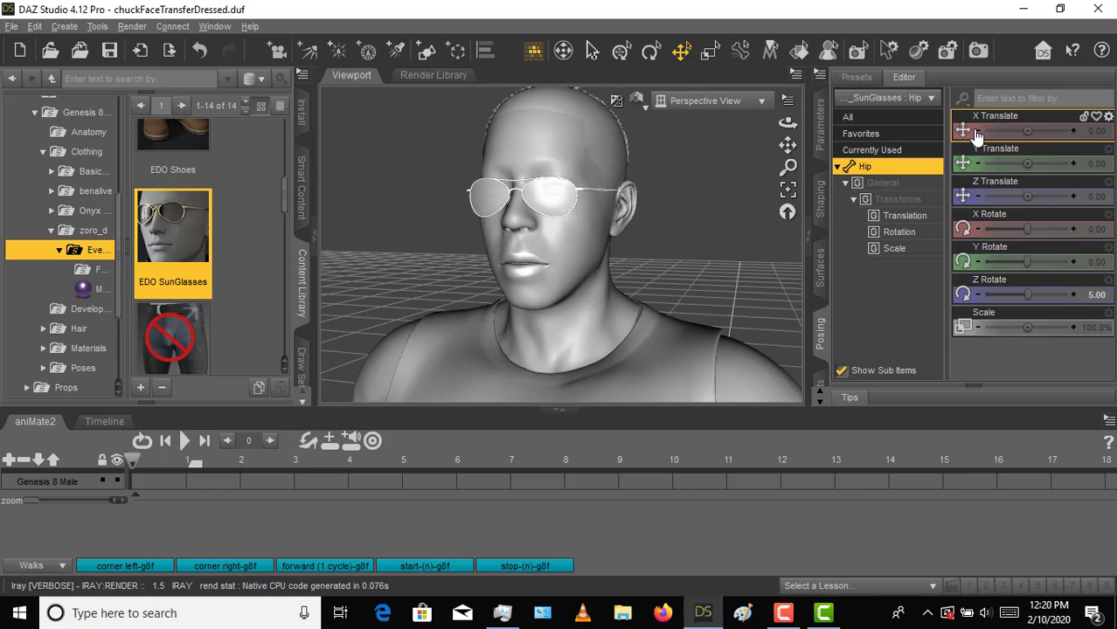
{"action": "left_click", "coordinate": [977, 132]}
{"action": "left_click", "coordinate": [977, 131]}
{"action": "left_click", "coordinate": [977, 131]}
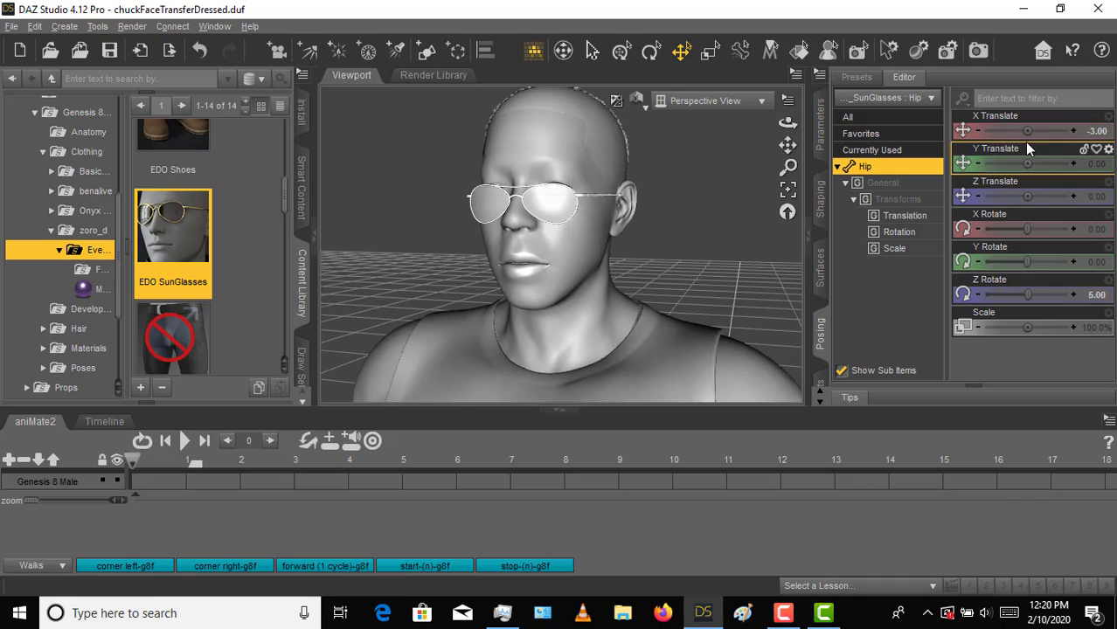
{"action": "left_click", "coordinate": [1074, 131]}
{"action": "left_click", "coordinate": [1074, 131]}
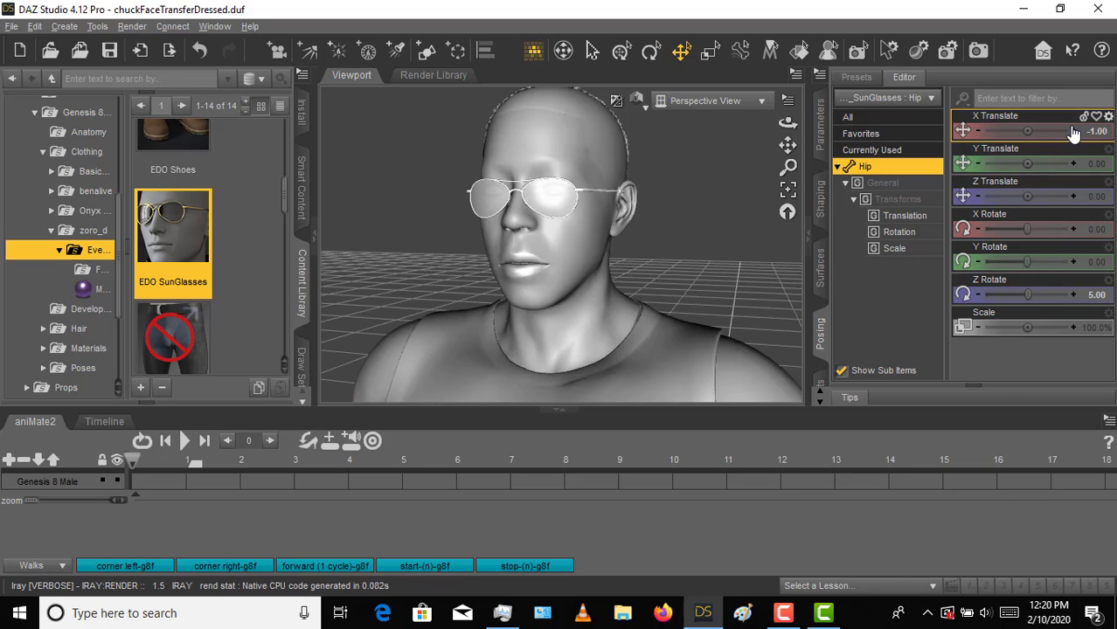
{"action": "left_click", "coordinate": [1074, 131]}
{"action": "left_click", "coordinate": [1075, 131]}
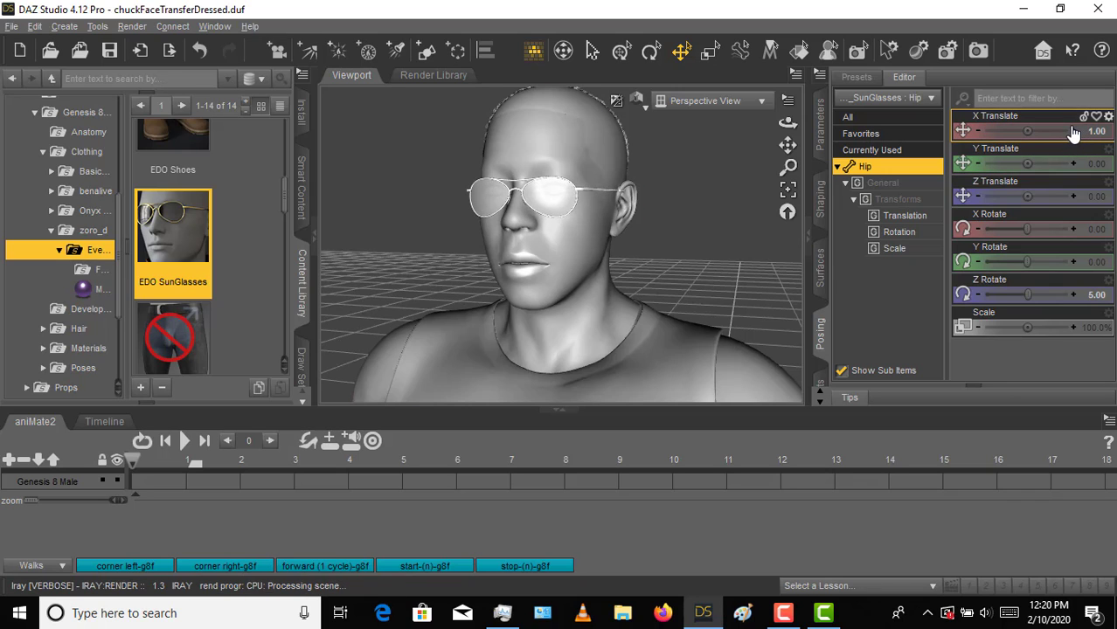
Lower the sunglasses' Z Rotate to 3 and reset the rotation to its default
{"action": "left_click", "coordinate": [911, 232]}
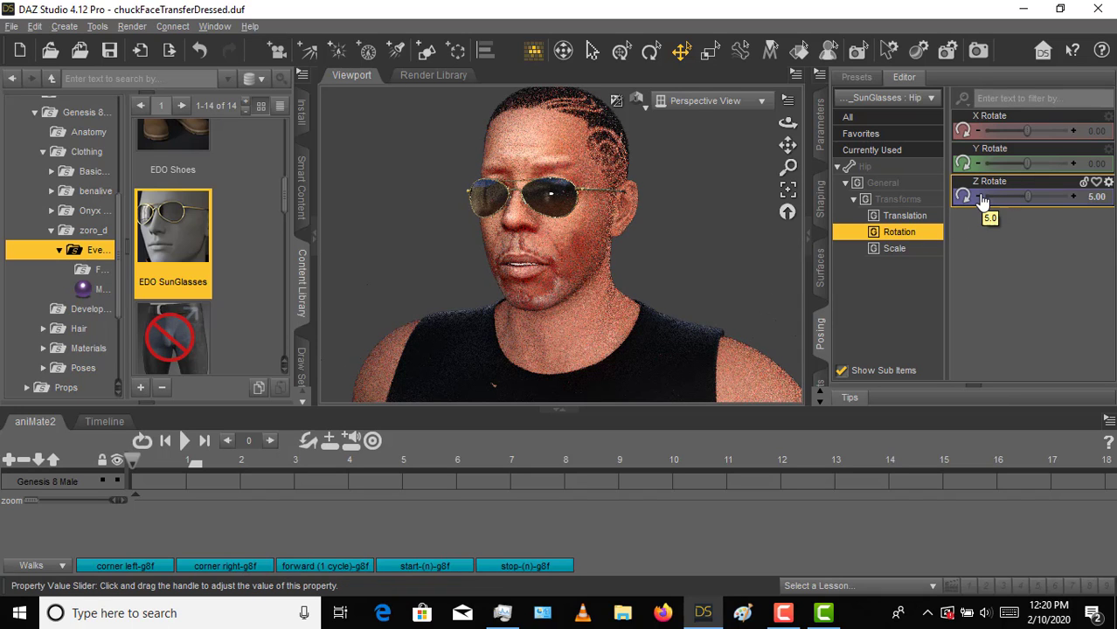
{"action": "left_click", "coordinate": [981, 198]}
{"action": "left_click", "coordinate": [981, 198]}
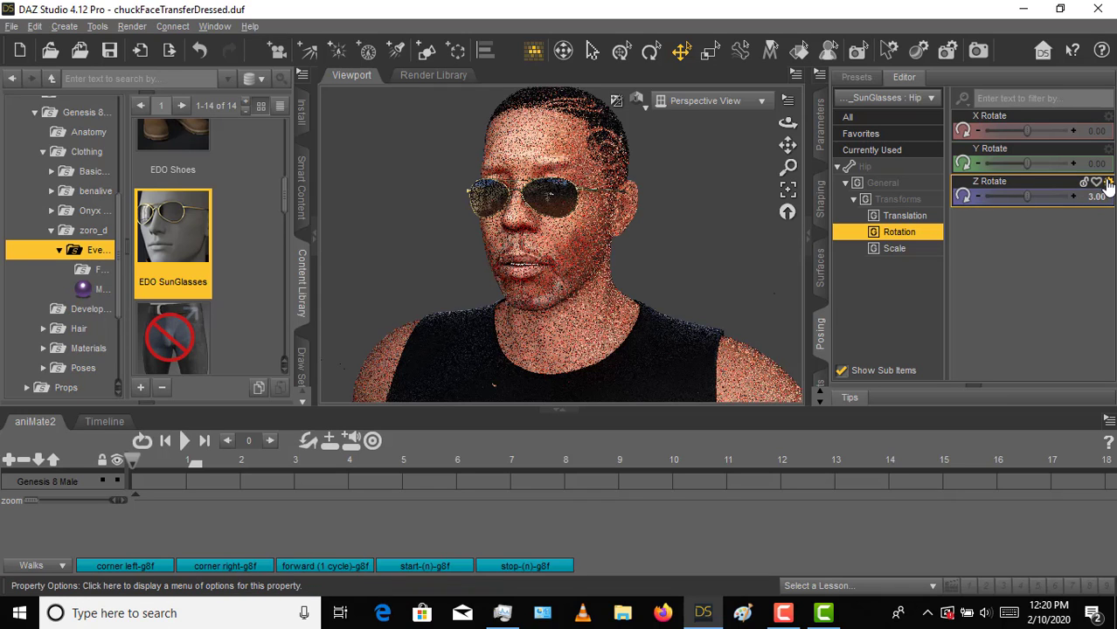
{"action": "left_click", "coordinate": [1108, 182]}
{"action": "left_click", "coordinate": [1050, 270]}
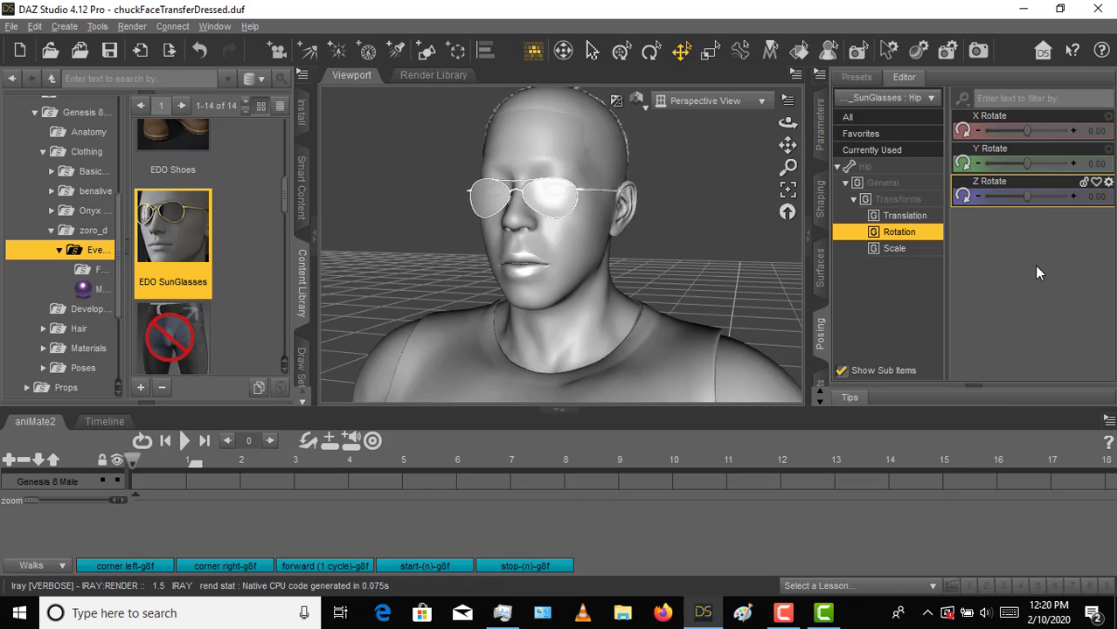
Try small Z Translate offsets on the sunglasses between 2 and -1, and return the value to 0
{"action": "left_click", "coordinate": [904, 217]}
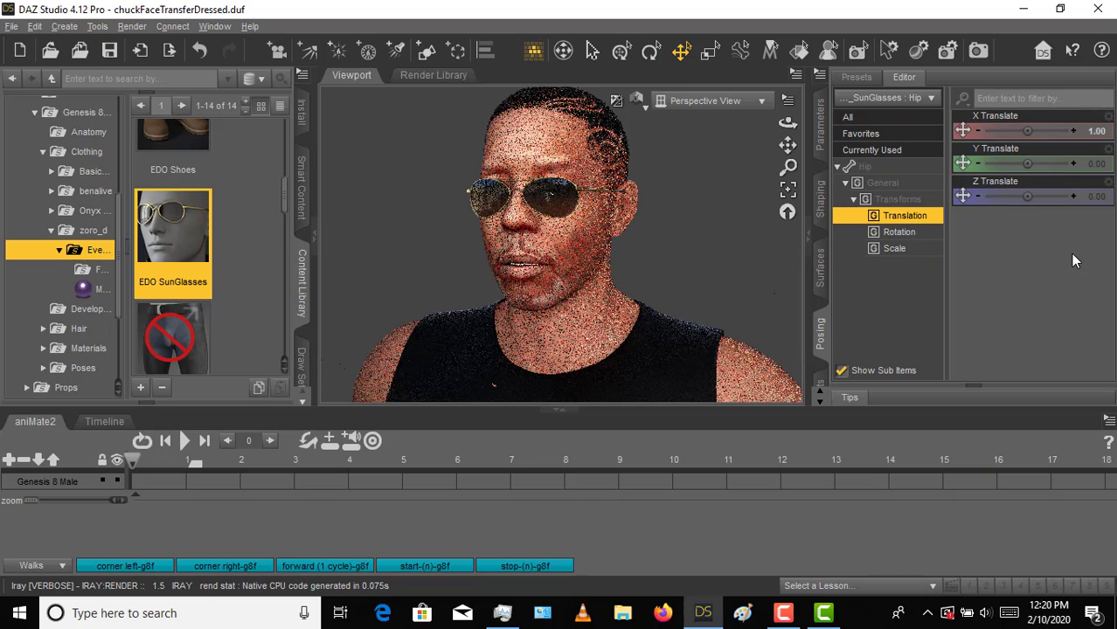
{"action": "left_click", "coordinate": [1074, 197]}
{"action": "double_click", "coordinate": [1074, 196]}
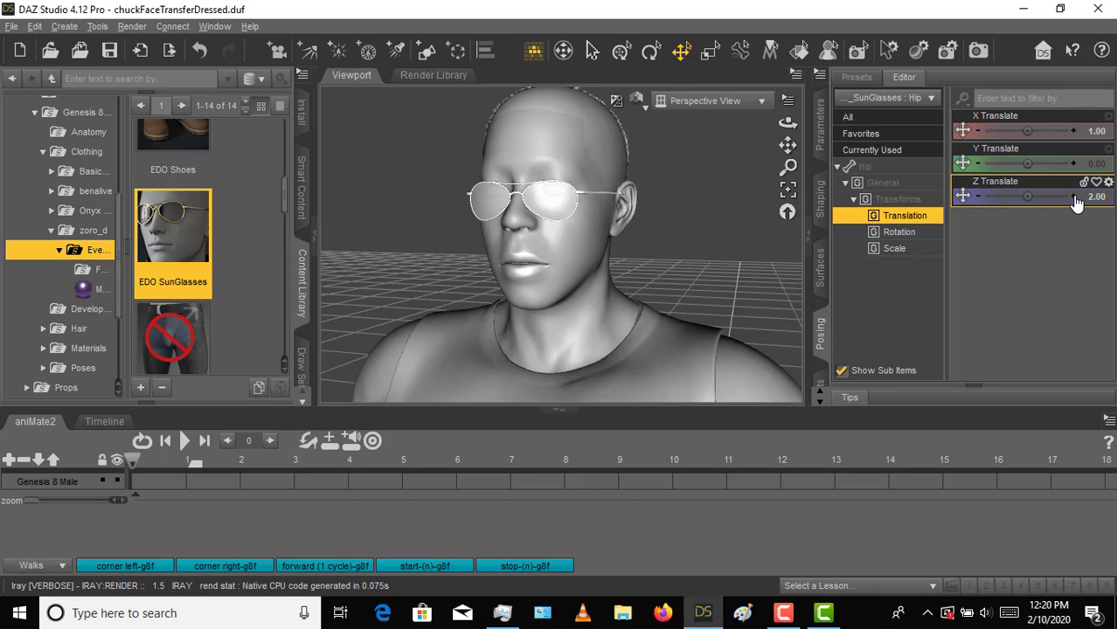
{"action": "left_click", "coordinate": [980, 199]}
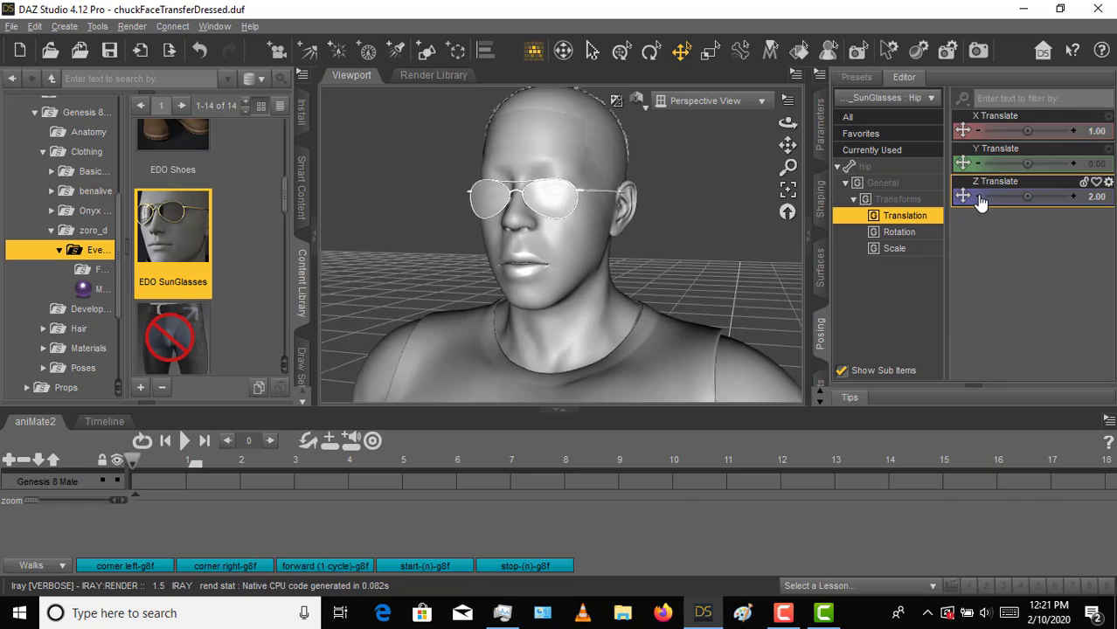
{"action": "left_click", "coordinate": [979, 200]}
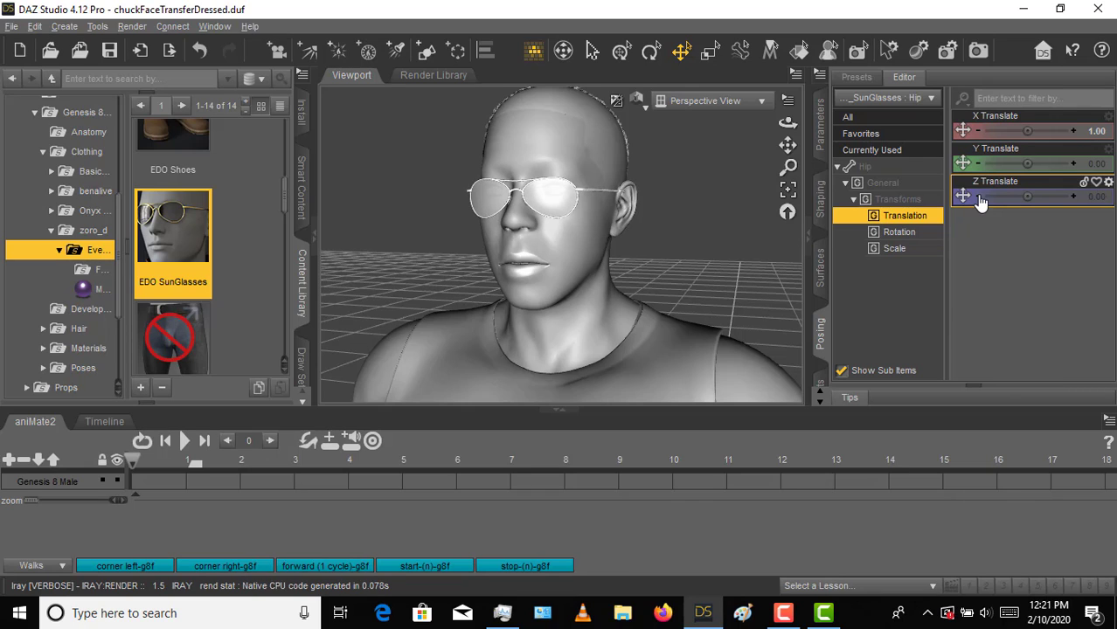
{"action": "left_click", "coordinate": [979, 200]}
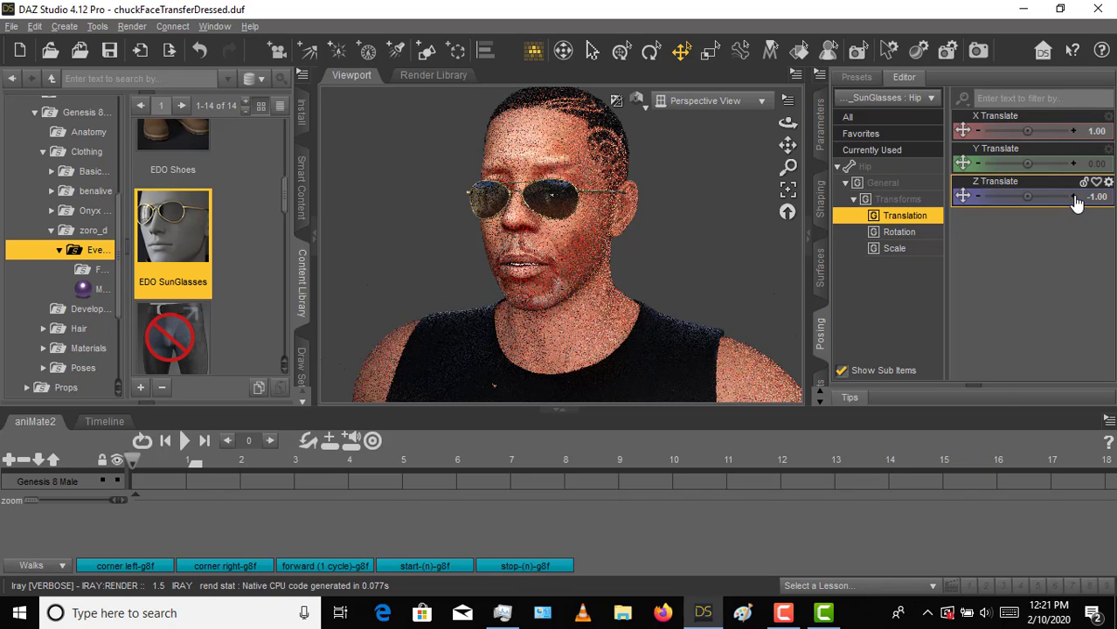
{"action": "left_click", "coordinate": [1074, 198]}
Test lowering the sunglasses by one unit, and raise them to a Y Translate of 1.00
{"action": "left_click", "coordinate": [978, 165]}
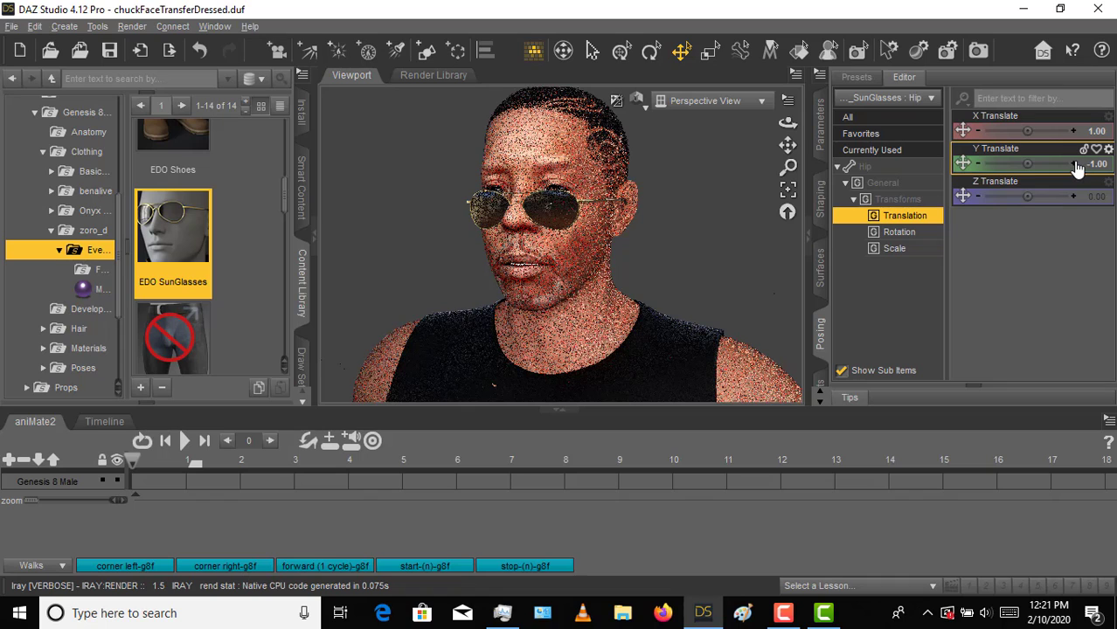
{"action": "left_click", "coordinate": [1075, 165]}
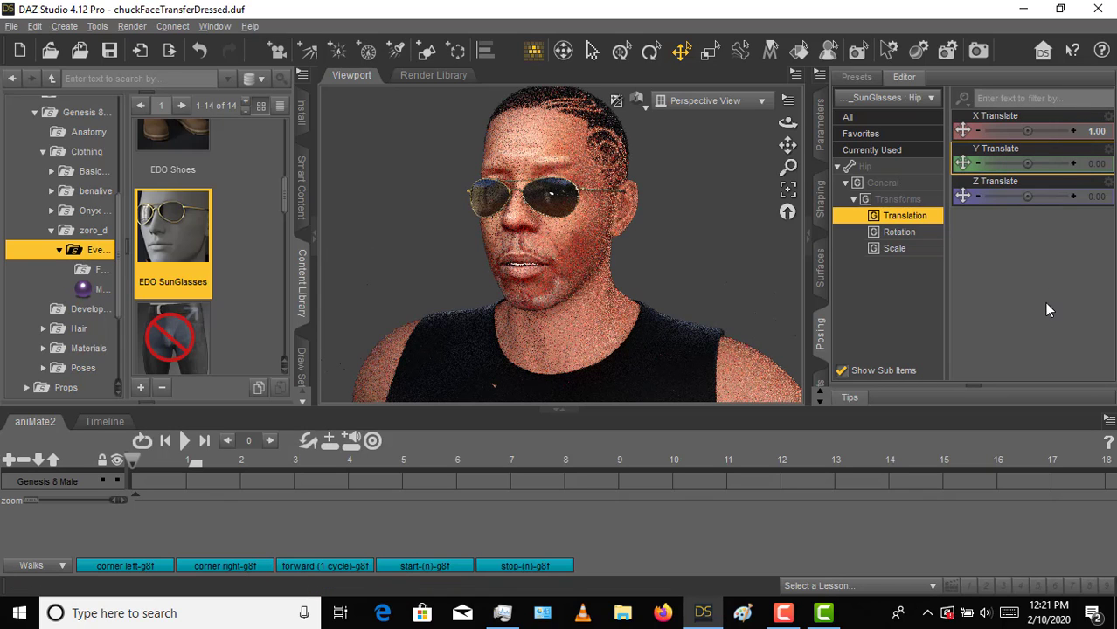
{"action": "left_click", "coordinate": [1073, 168]}
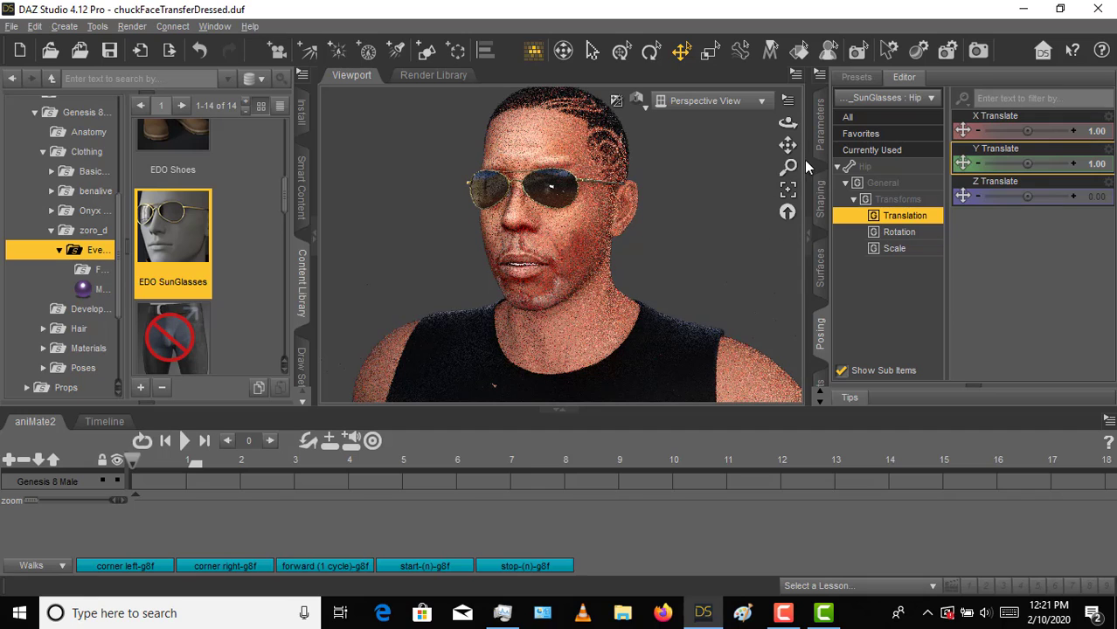
Examine how the sunglasses fit the figure's head from the side and the front
{"action": "left_click_drag", "start_coordinate": [788, 122], "coordinate": [717, 124]}
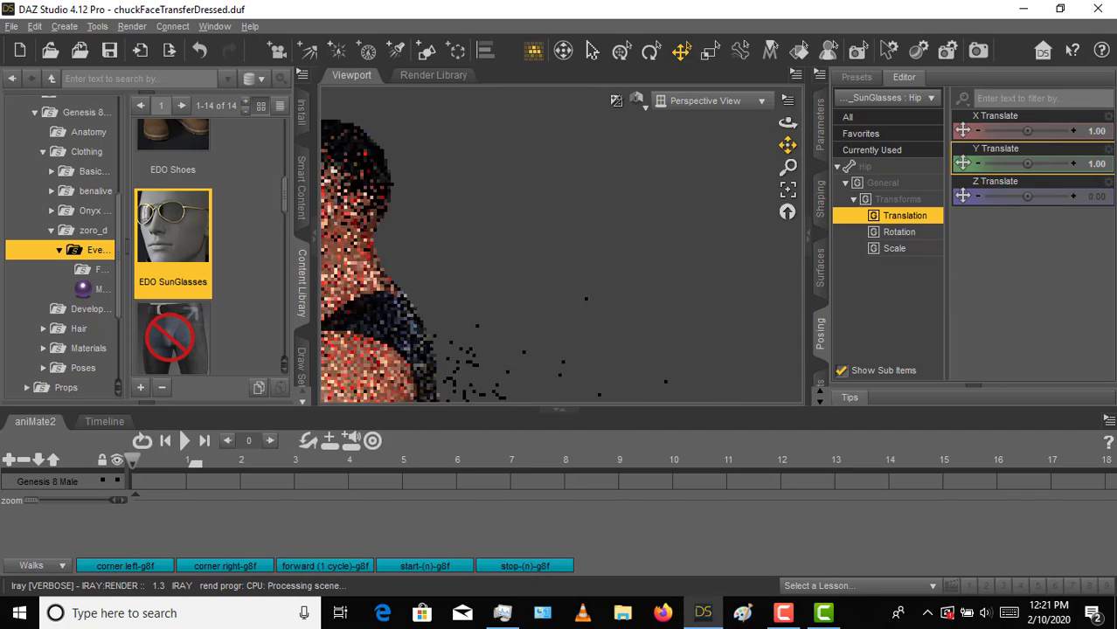
{"action": "left_click_drag", "start_coordinate": [788, 145], "coordinate": [994, 145]}
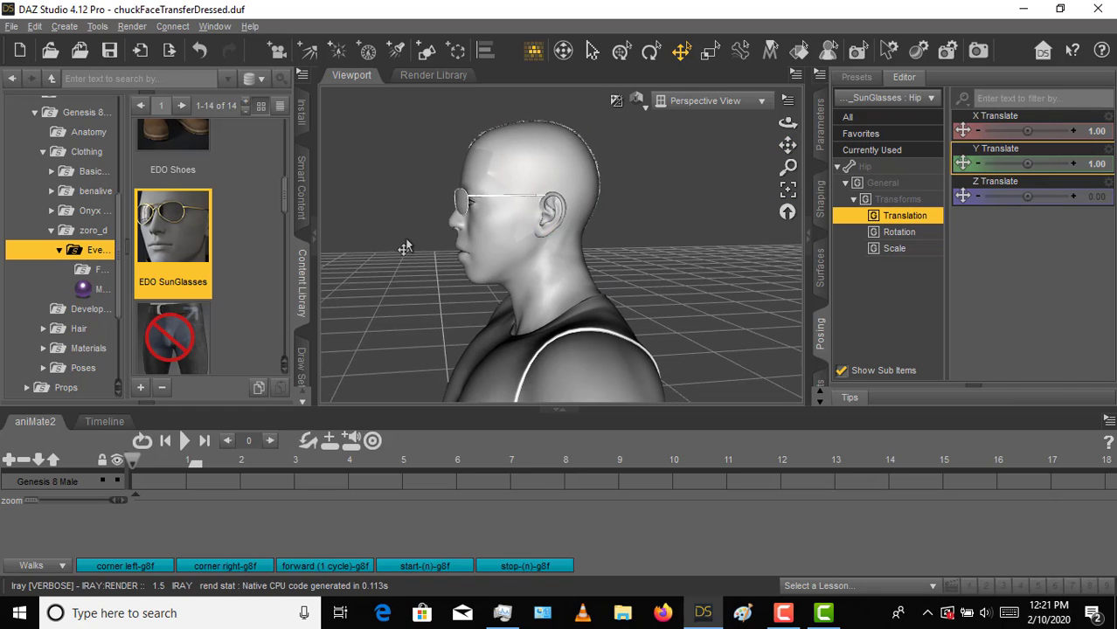
{"action": "scroll", "coordinate": [405, 248], "scroll_direction": "up", "scroll_amount": 2}
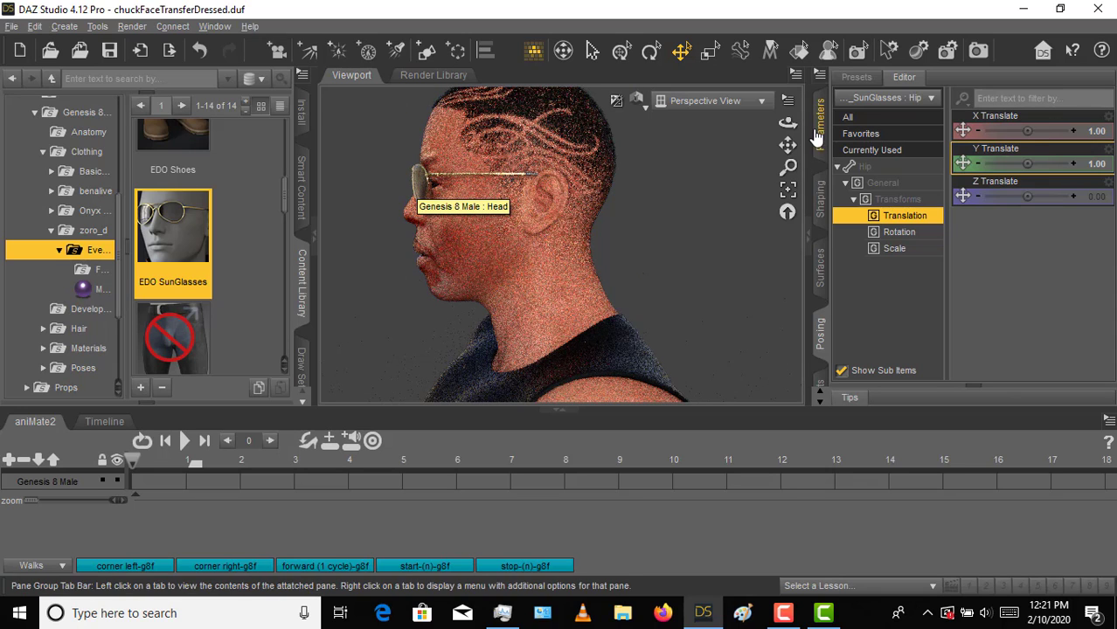
{"action": "left_click_drag", "start_coordinate": [787, 122], "coordinate": [1015, 86]}
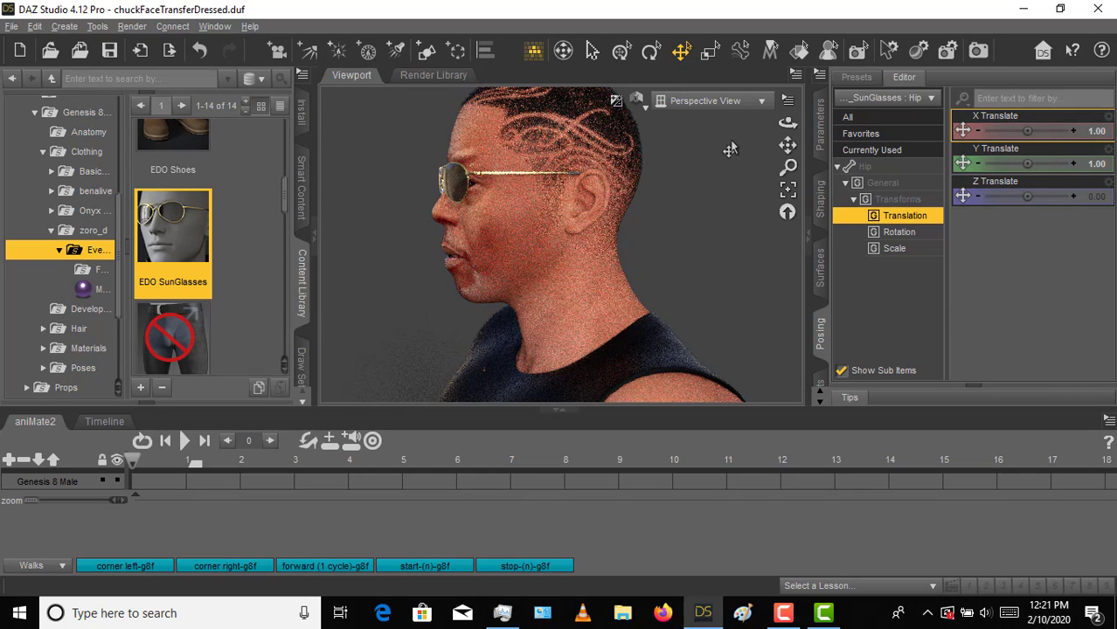
{"action": "left_click_drag", "start_coordinate": [787, 123], "coordinate": [863, 130]}
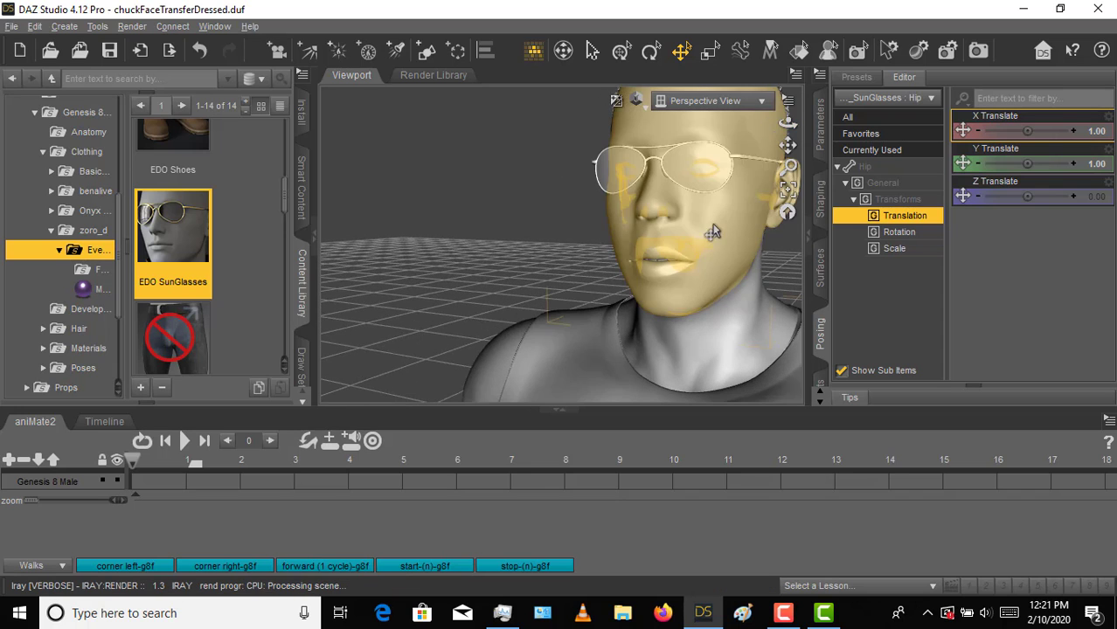
{"action": "scroll", "coordinate": [474, 307], "scroll_direction": "down", "scroll_amount": 5}
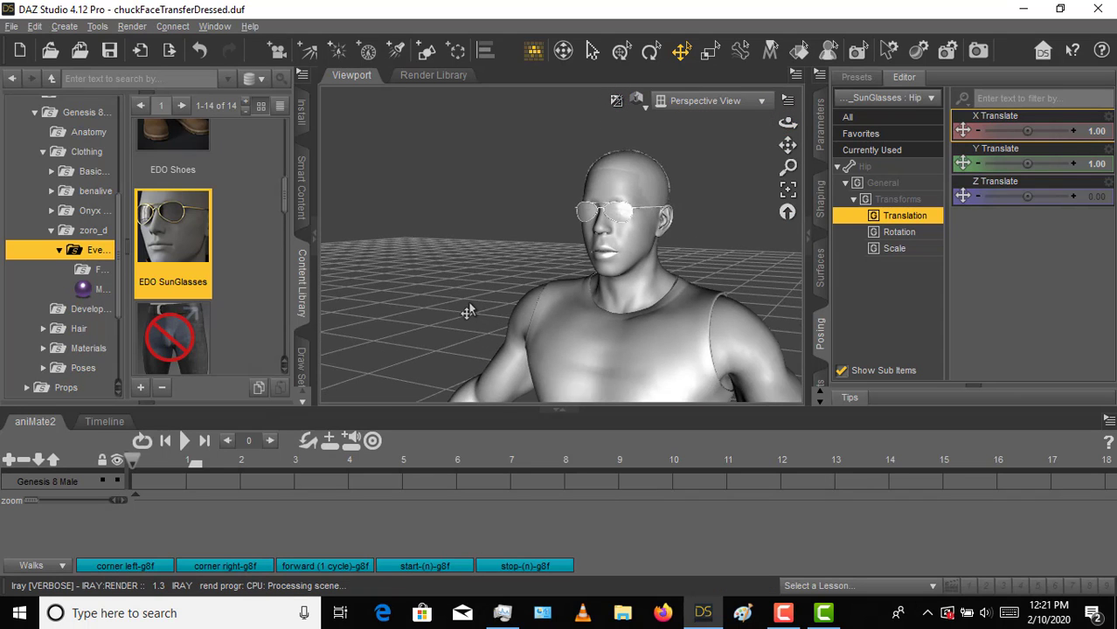
Browse the content library to the Genesis 8 Male base poses folder
{"action": "scroll", "coordinate": [454, 313], "scroll_direction": "down", "scroll_amount": 4}
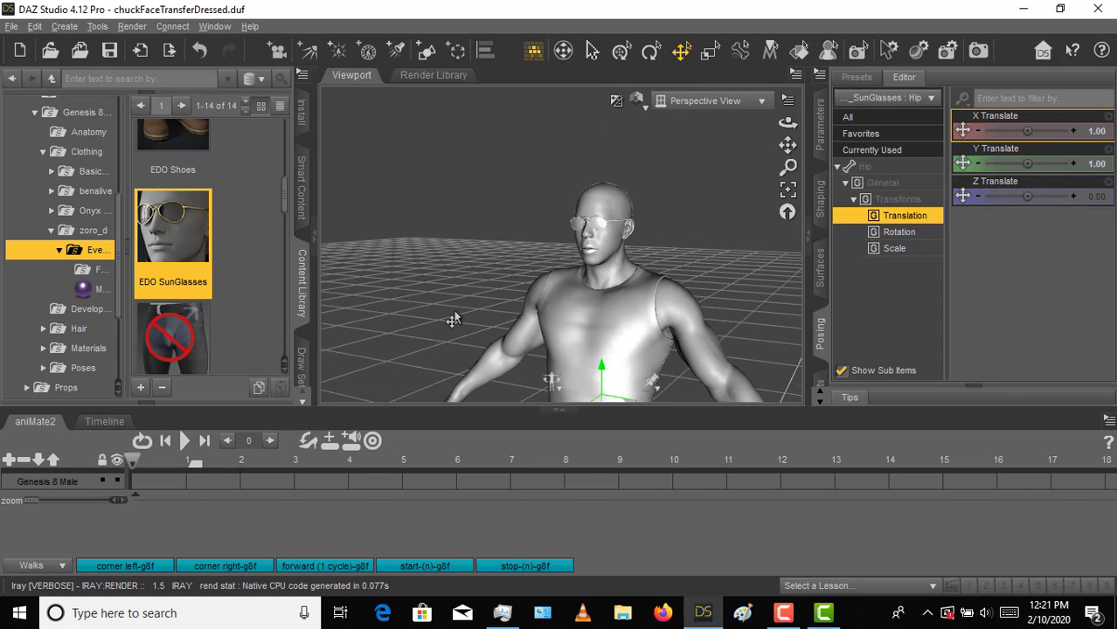
{"action": "left_click", "coordinate": [51, 230]}
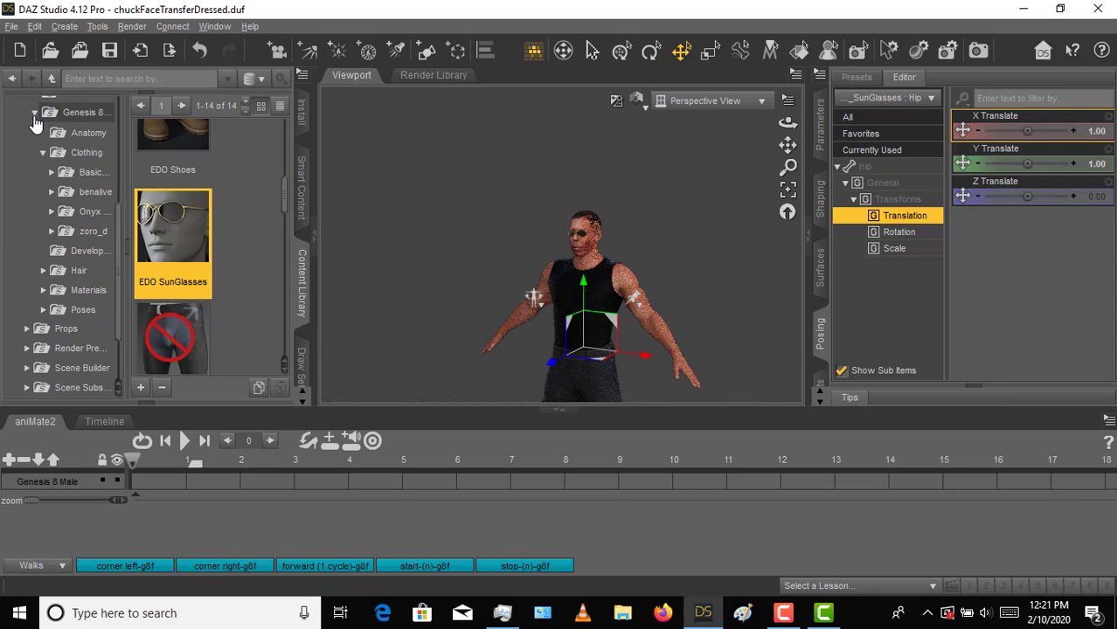
{"action": "left_click", "coordinate": [34, 112]}
{"action": "scroll", "coordinate": [40, 131], "scroll_direction": "up", "scroll_amount": 2}
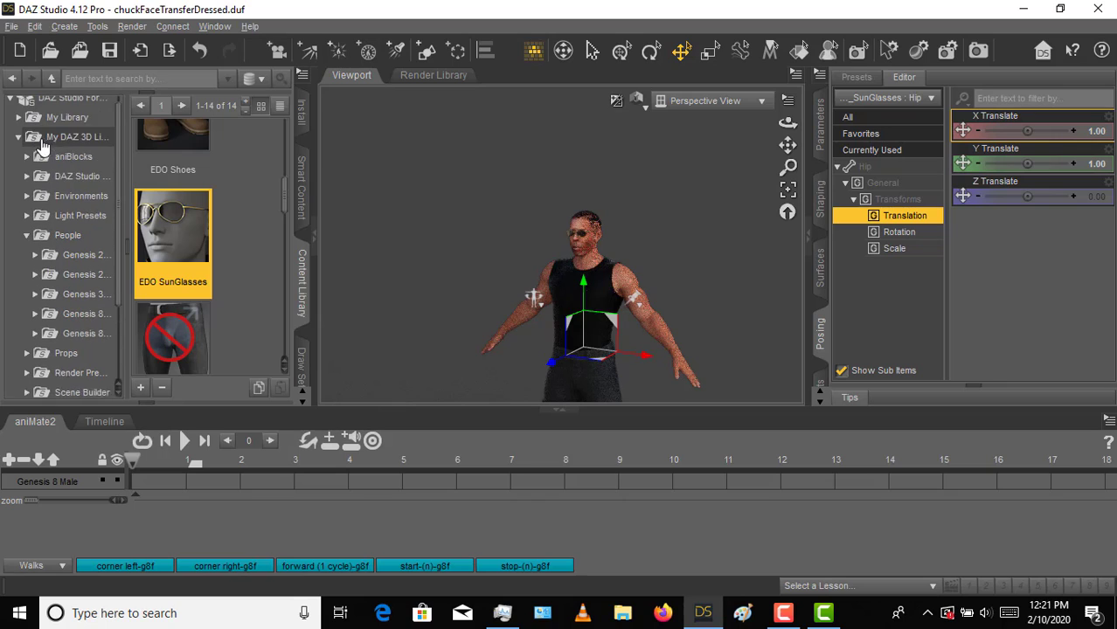
{"action": "left_click", "coordinate": [26, 245]}
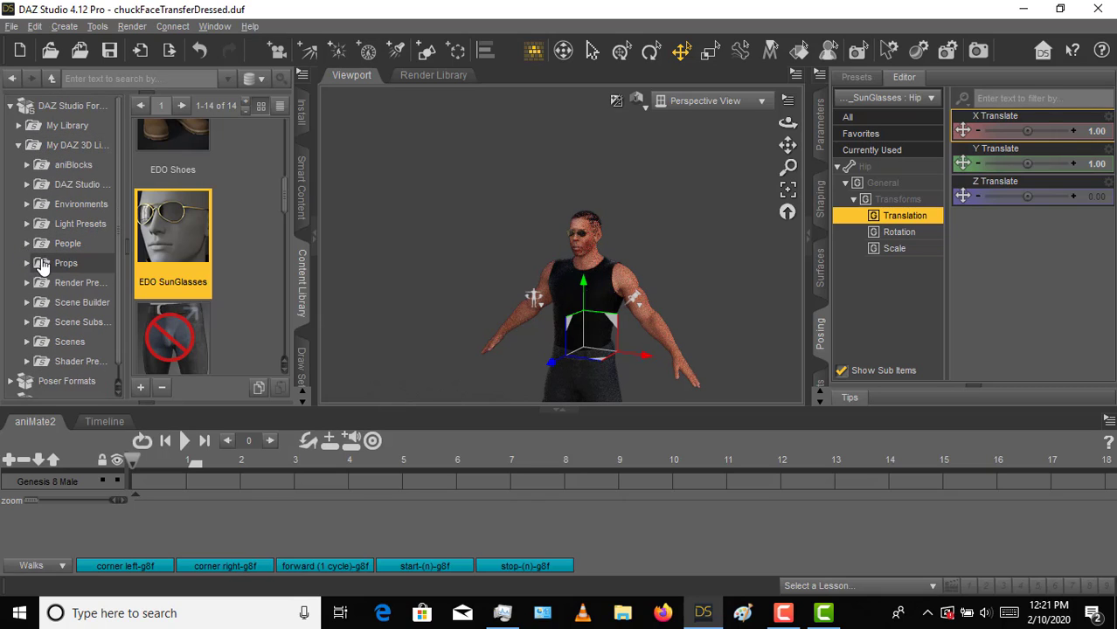
{"action": "left_click", "coordinate": [27, 243]}
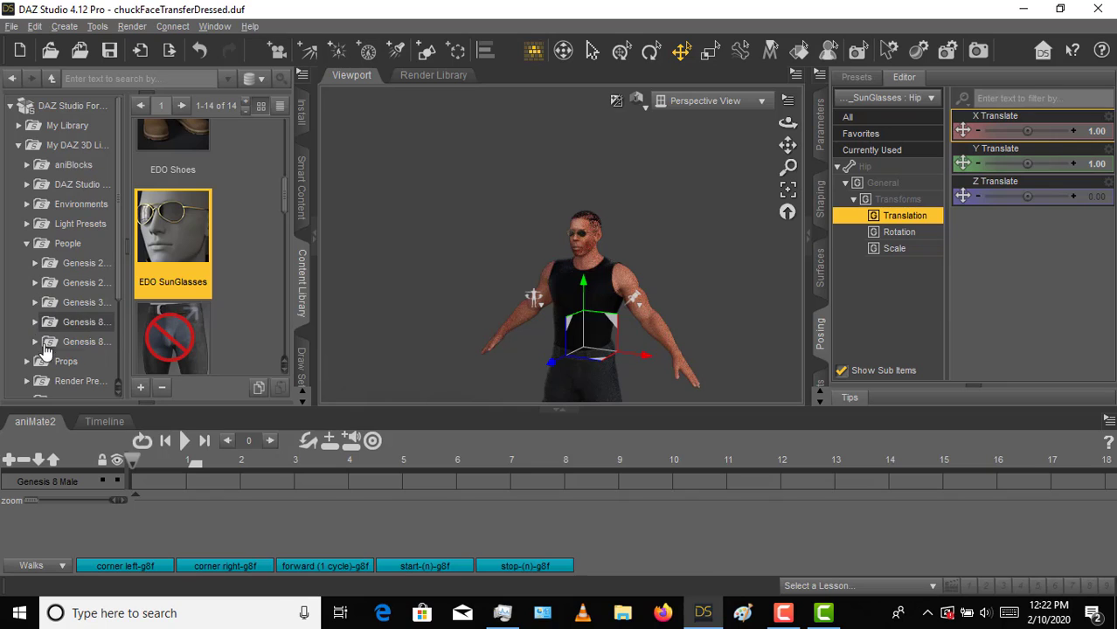
{"action": "left_click", "coordinate": [83, 341]}
{"action": "scroll", "coordinate": [87, 312], "scroll_direction": "down", "scroll_amount": 5}
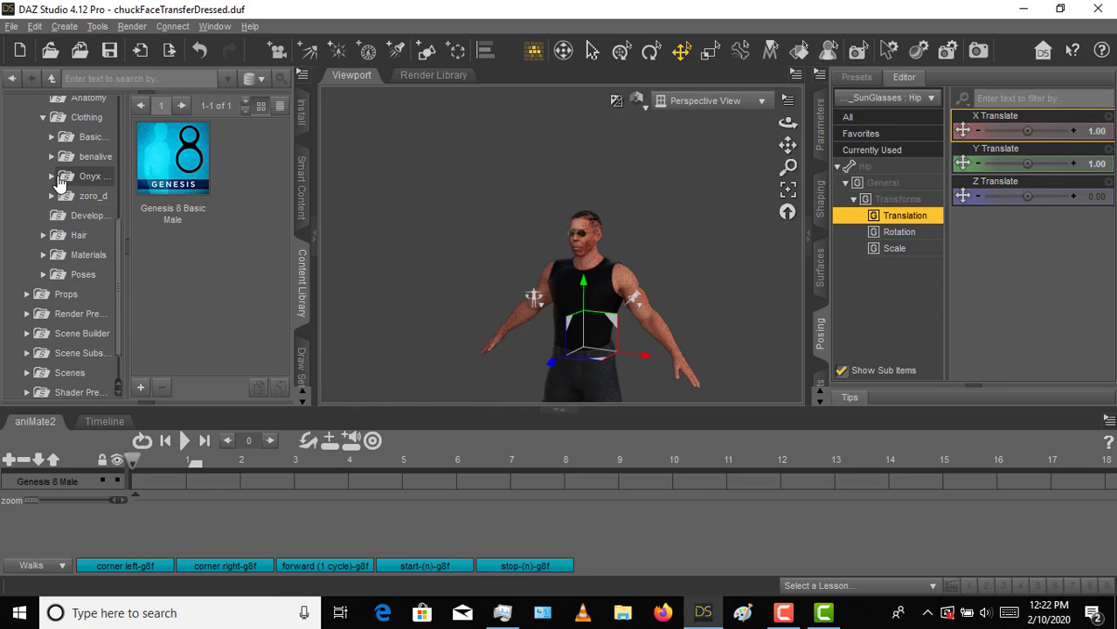
{"action": "left_click", "coordinate": [79, 275]}
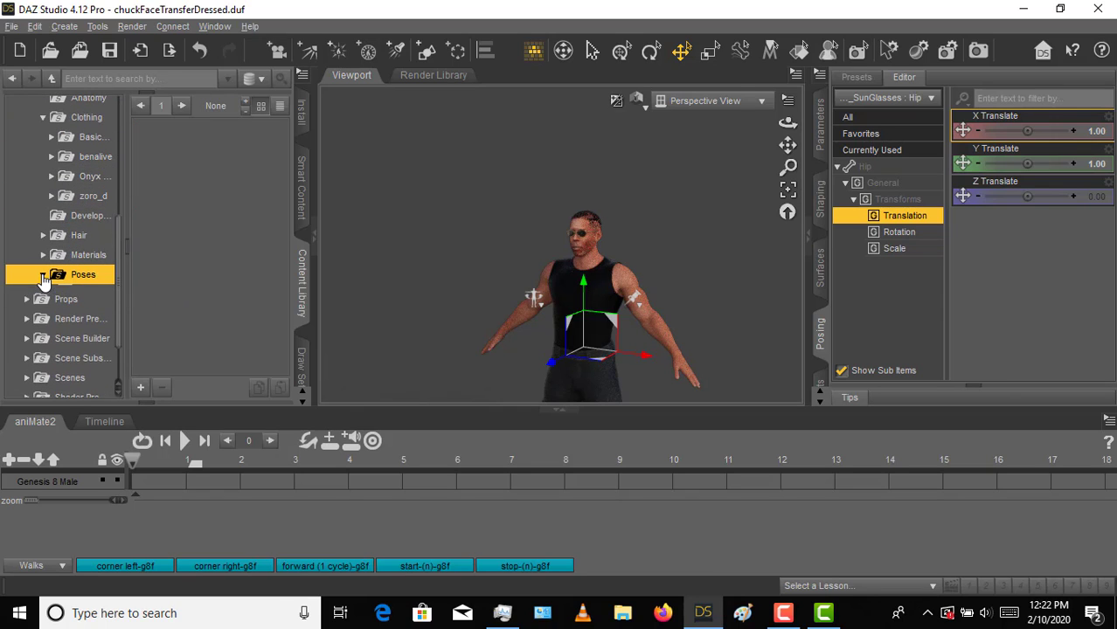
{"action": "left_click", "coordinate": [85, 296]}
Apply the Base Pose Sitting B preset to the Genesis 8 Male figure
{"action": "scroll", "coordinate": [240, 187], "scroll_direction": "down", "scroll_amount": 5}
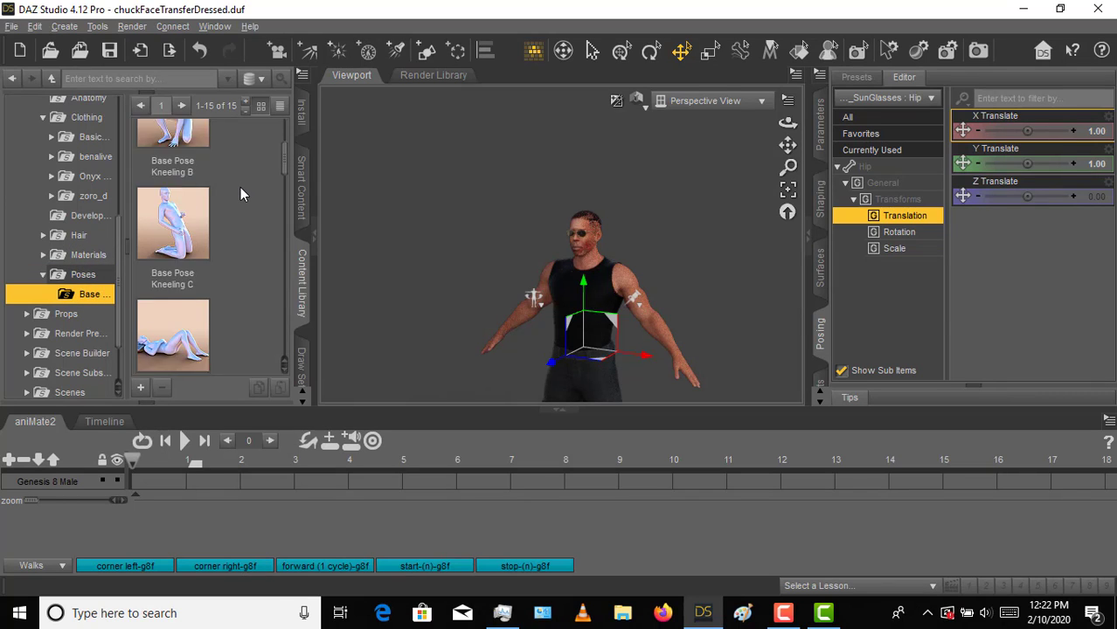
{"action": "scroll", "coordinate": [240, 187], "scroll_direction": "down", "scroll_amount": 3}
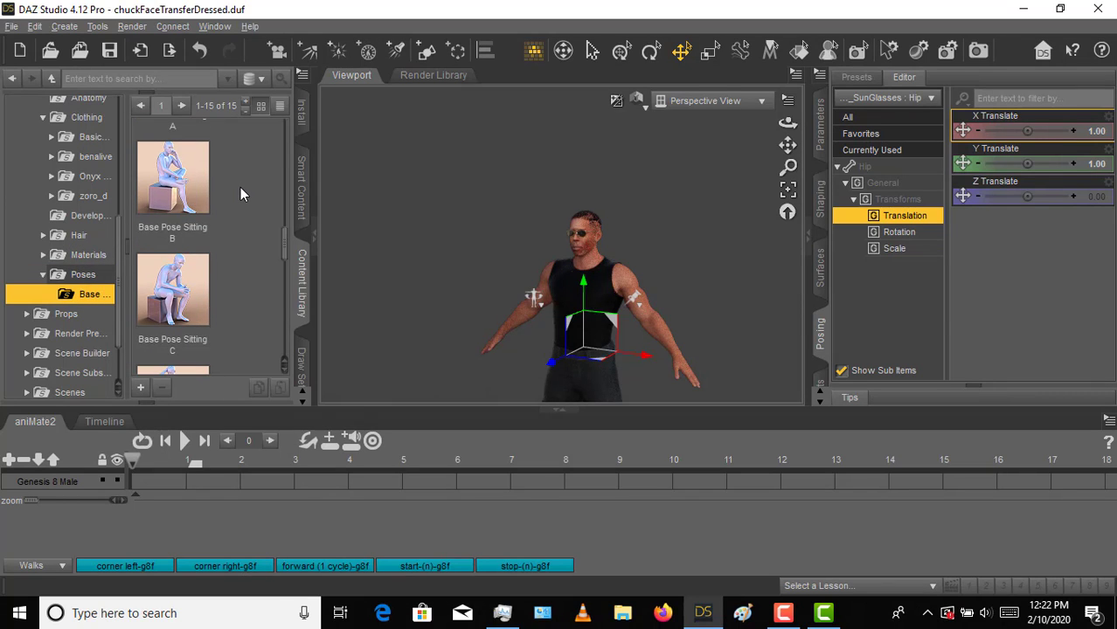
{"action": "scroll", "coordinate": [225, 222], "scroll_direction": "down", "scroll_amount": 5}
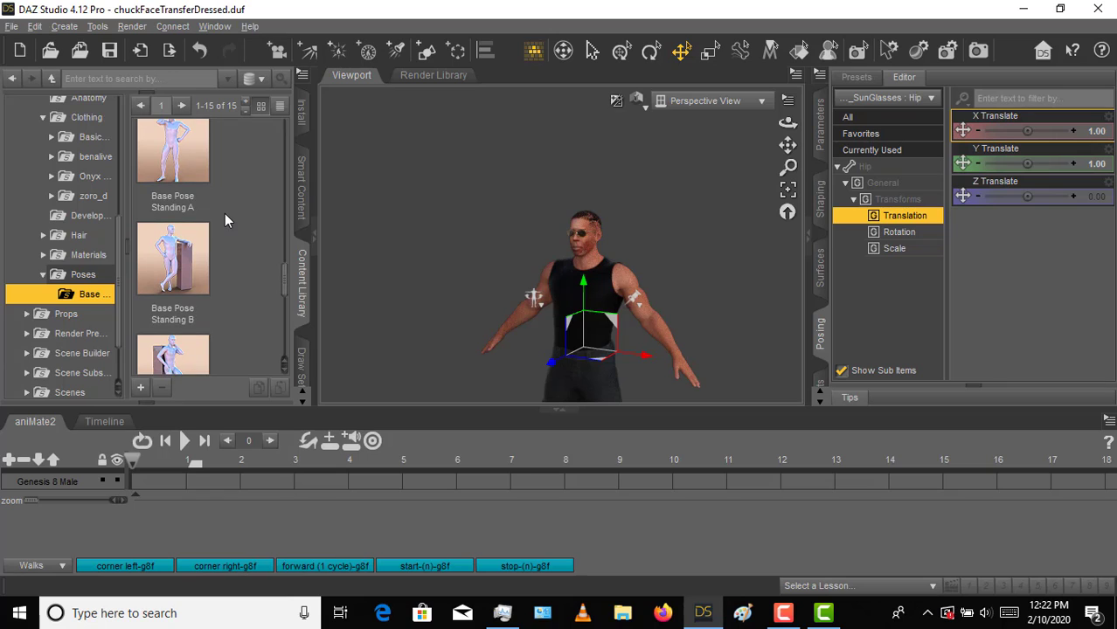
{"action": "scroll", "coordinate": [225, 218], "scroll_direction": "down", "scroll_amount": 2}
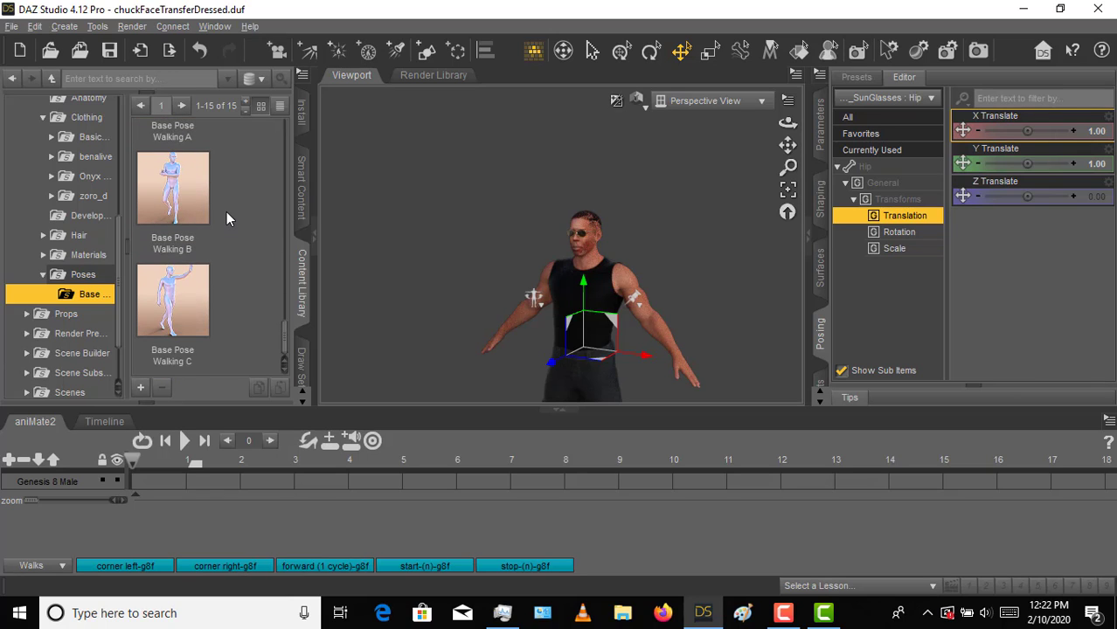
{"action": "scroll", "coordinate": [227, 212], "scroll_direction": "up", "scroll_amount": 6}
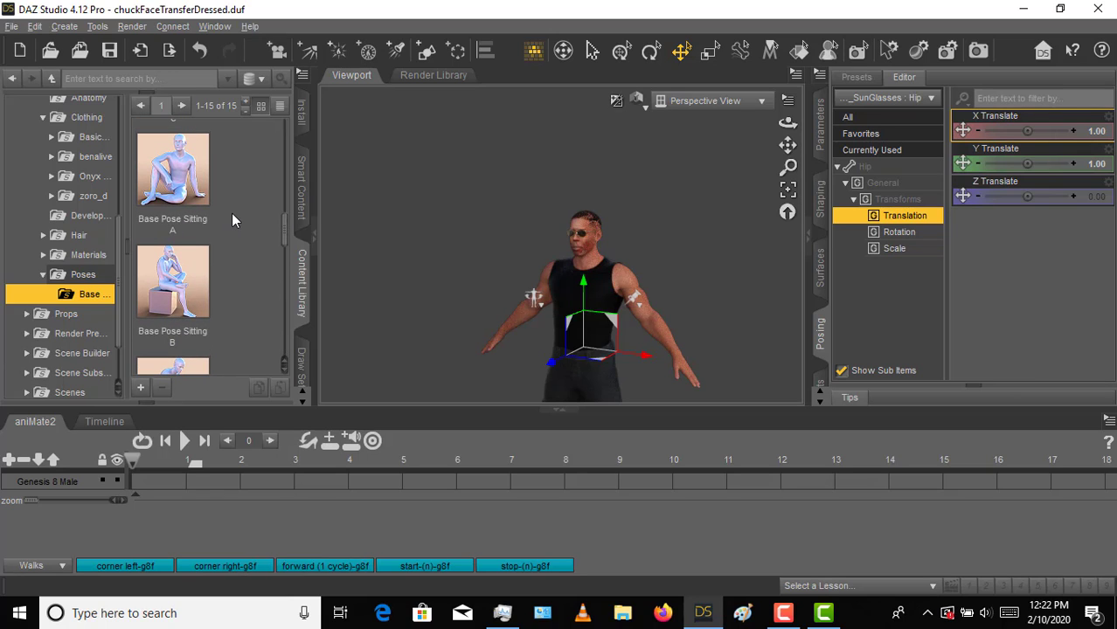
{"action": "left_click", "coordinate": [175, 273]}
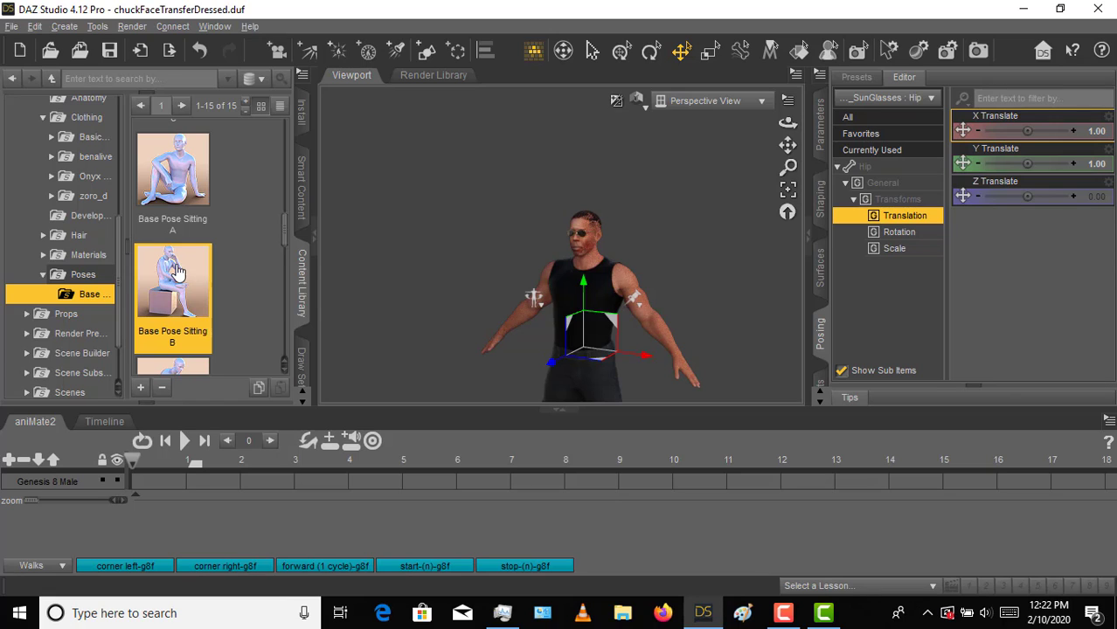
{"action": "left_click", "coordinate": [917, 98]}
{"action": "left_click", "coordinate": [876, 119]}
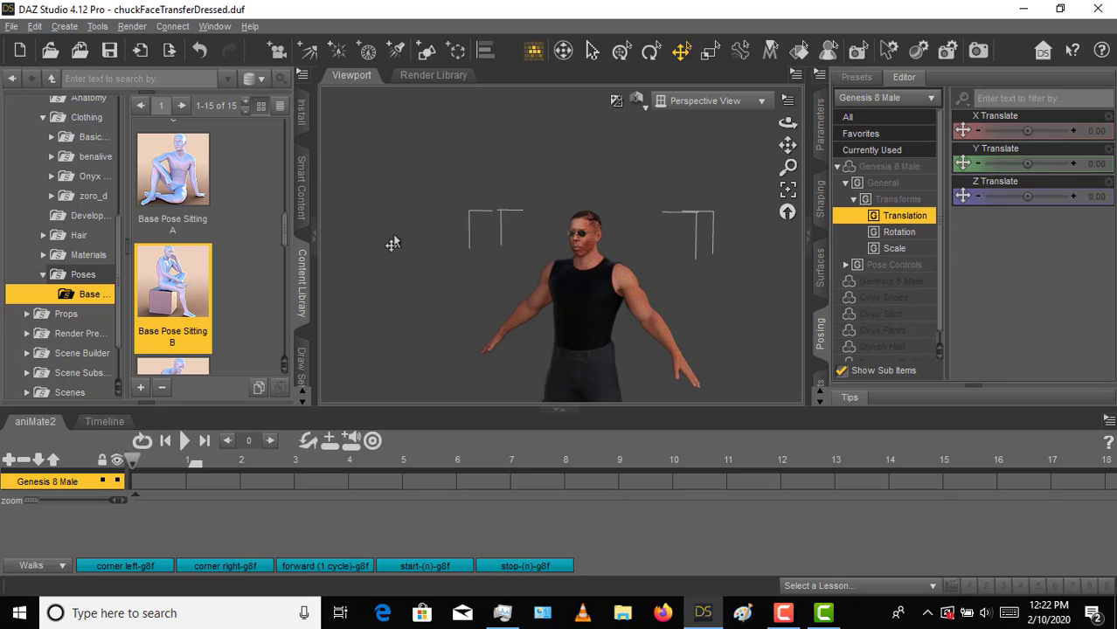
{"action": "double_click", "coordinate": [179, 286]}
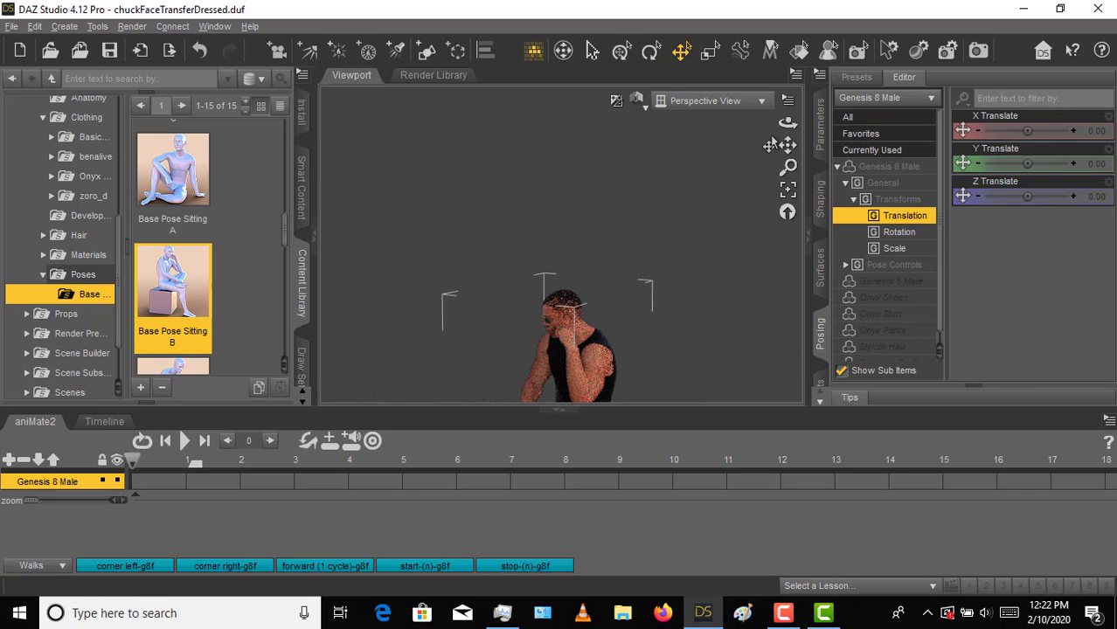
Rotate the figure's right hand to a Twist of -10.00, a Side-Side of about 7 and a Bend of about -56
{"action": "left_click_drag", "start_coordinate": [787, 124], "coordinate": [741, 207]}
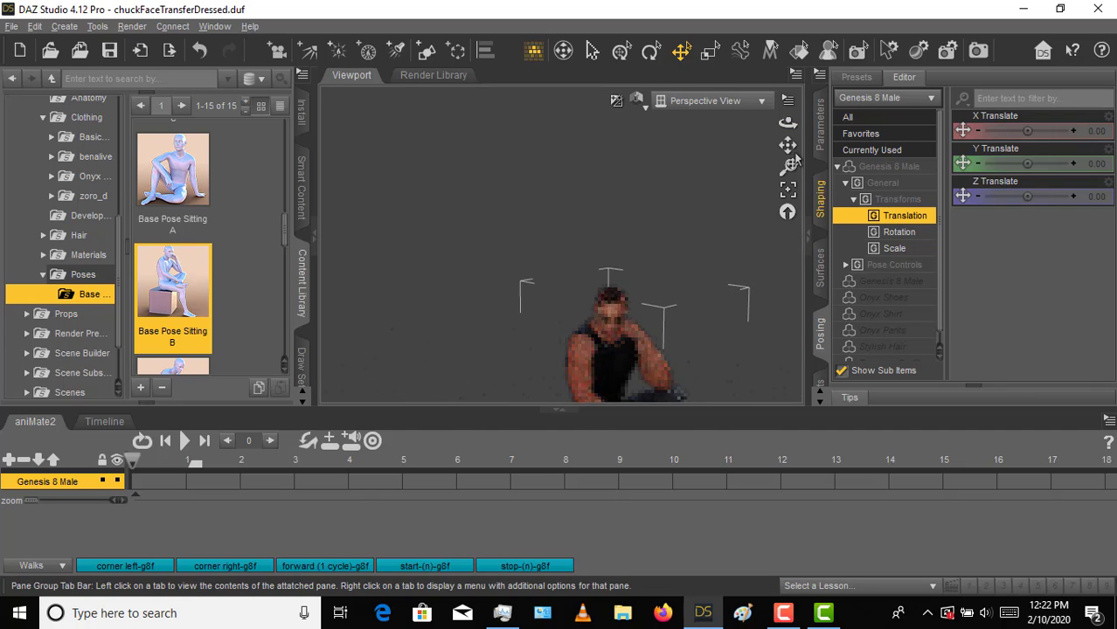
{"action": "left_click_drag", "start_coordinate": [788, 146], "coordinate": [765, 59]}
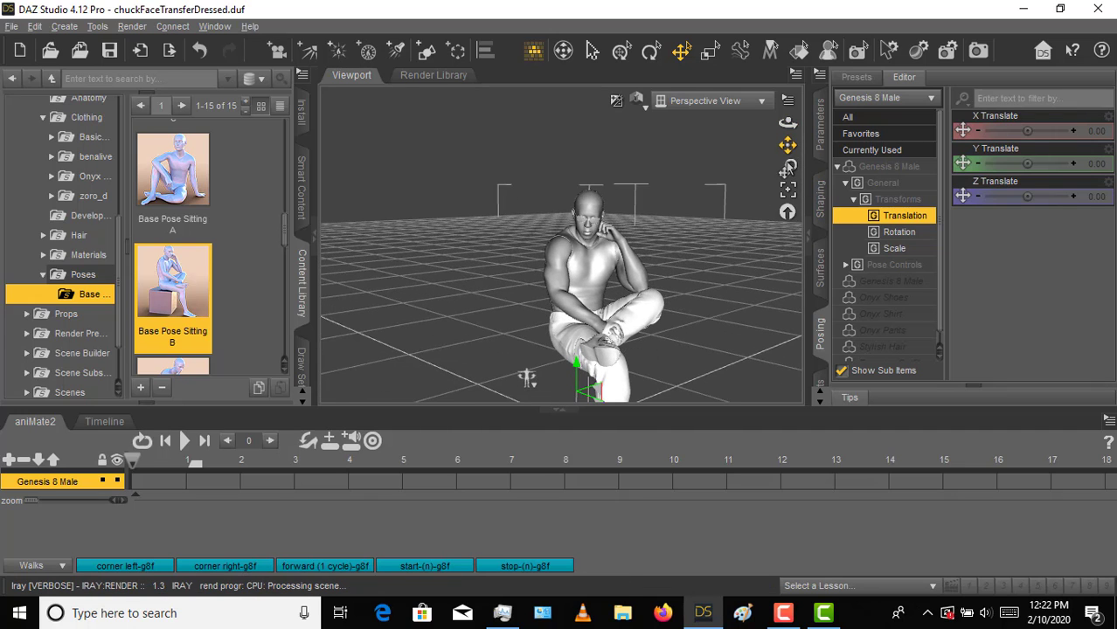
{"action": "scroll", "coordinate": [627, 349], "scroll_direction": "up", "scroll_amount": 5}
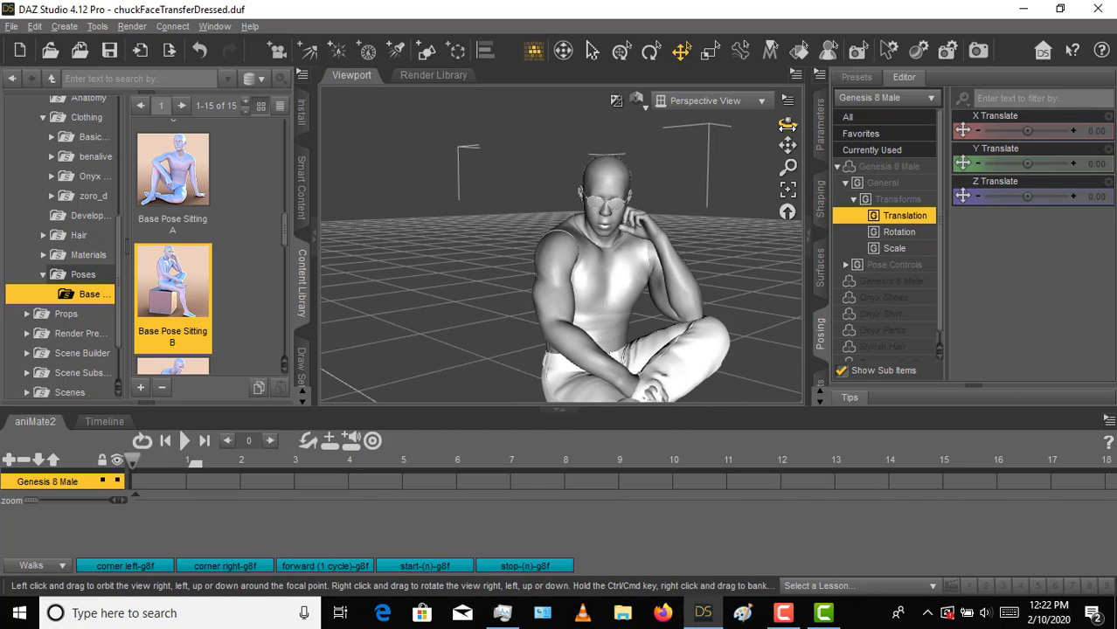
{"action": "mouse_move", "coordinate": [788, 124]}
{"action": "left_mouse_down"}
{"action": "mouse_move", "coordinate": [747, 125]}
{"action": "mouse_move", "coordinate": [808, 143]}
{"action": "left_mouse_up"}
{"action": "scroll", "coordinate": [718, 308], "scroll_direction": "up", "scroll_amount": 10}
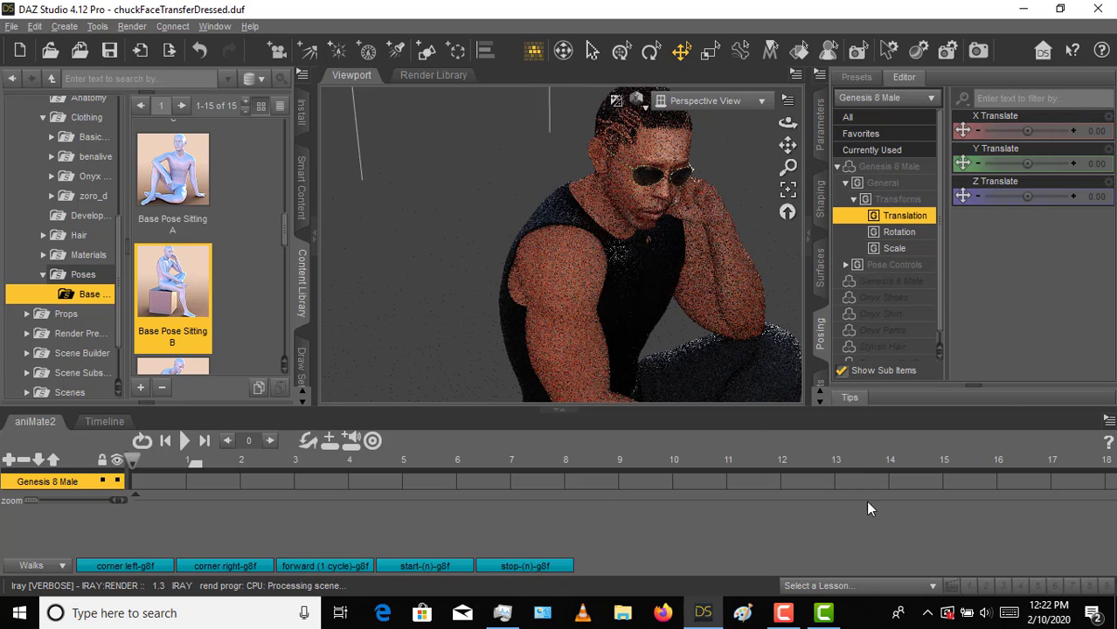
{"action": "mouse_move", "coordinate": [788, 145]}
{"action": "left_mouse_down"}
{"action": "mouse_move", "coordinate": [698, 96]}
{"action": "mouse_move", "coordinate": [642, 7]}
{"action": "left_mouse_up"}
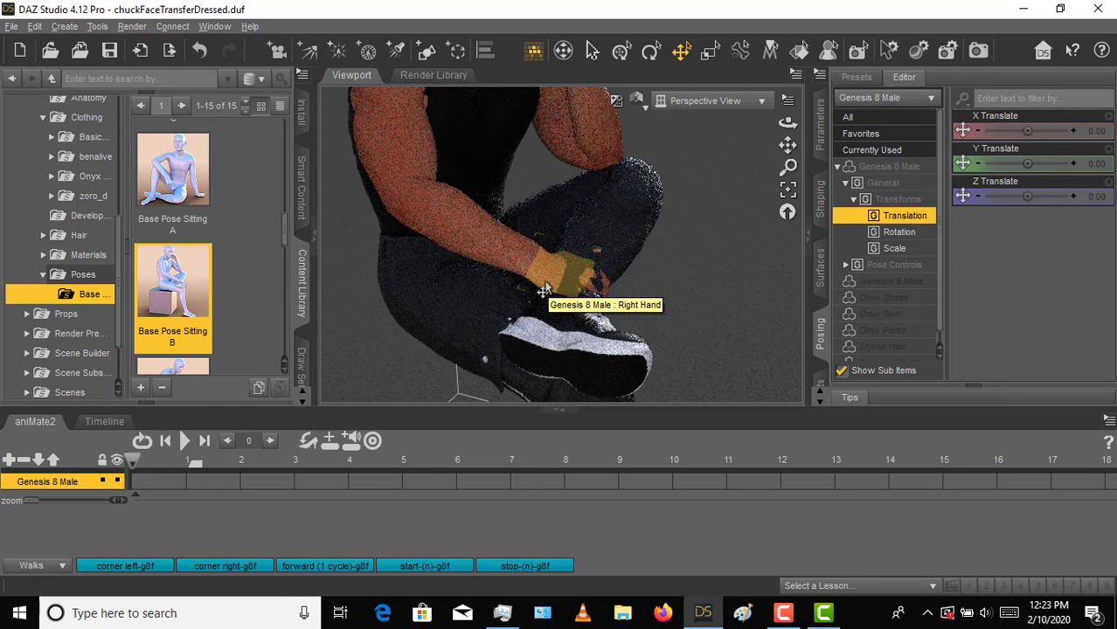
{"action": "left_click", "coordinate": [544, 290]}
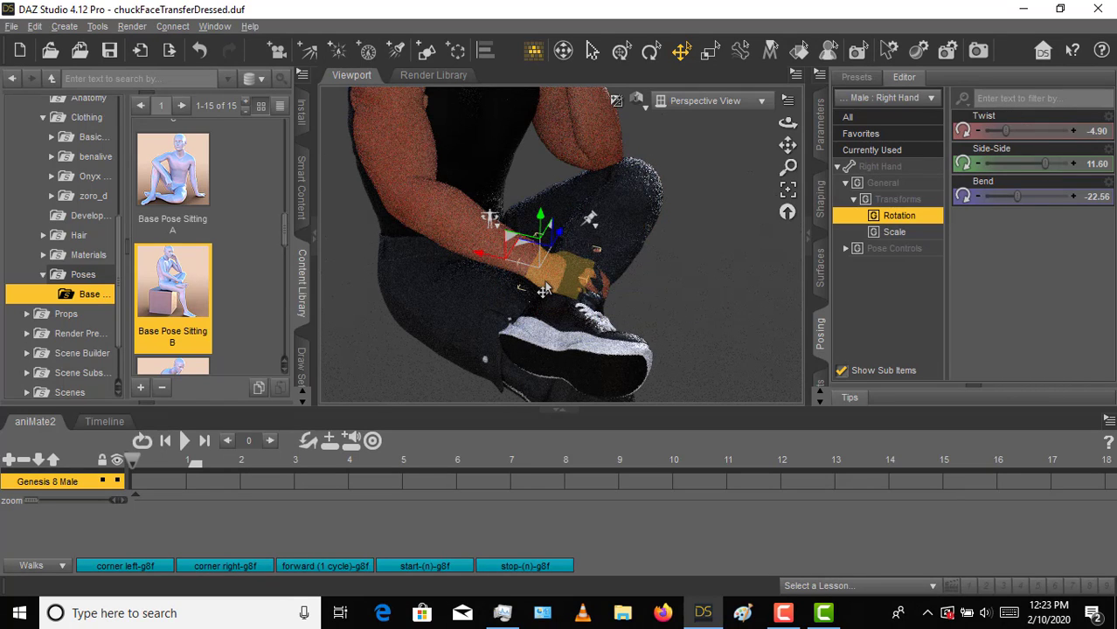
{"action": "left_click", "coordinate": [651, 53]}
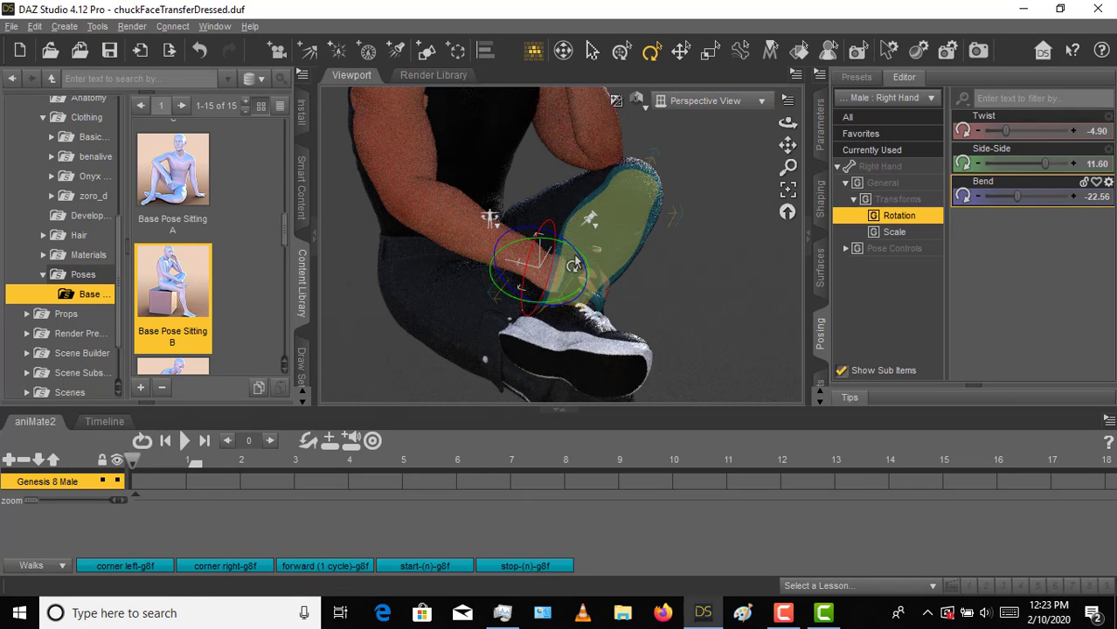
{"action": "left_click_drag", "start_coordinate": [536, 235], "coordinate": [570, 248]}
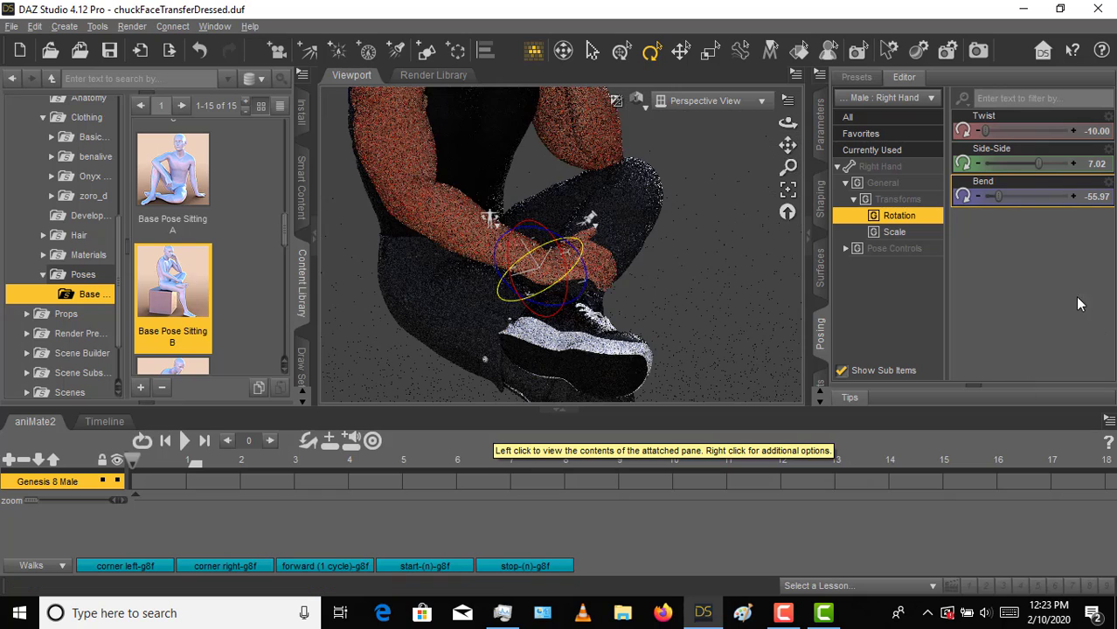
Raise the right hand's Bend in small increments to -44.47
{"action": "mouse_move", "coordinate": [1088, 204]}
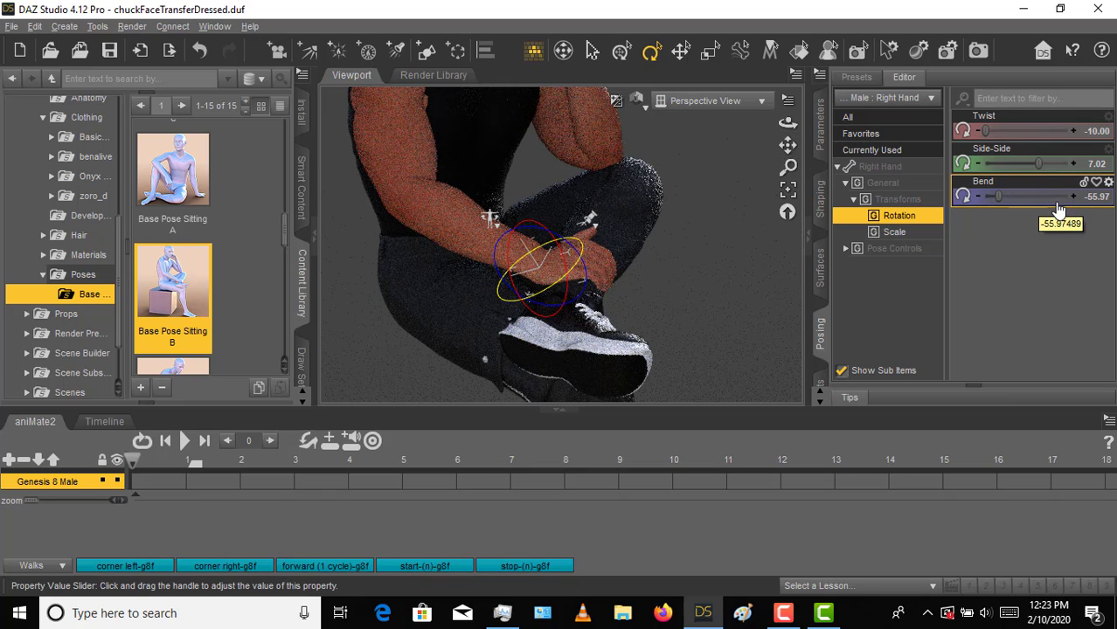
{"action": "left_click", "coordinate": [1074, 197]}
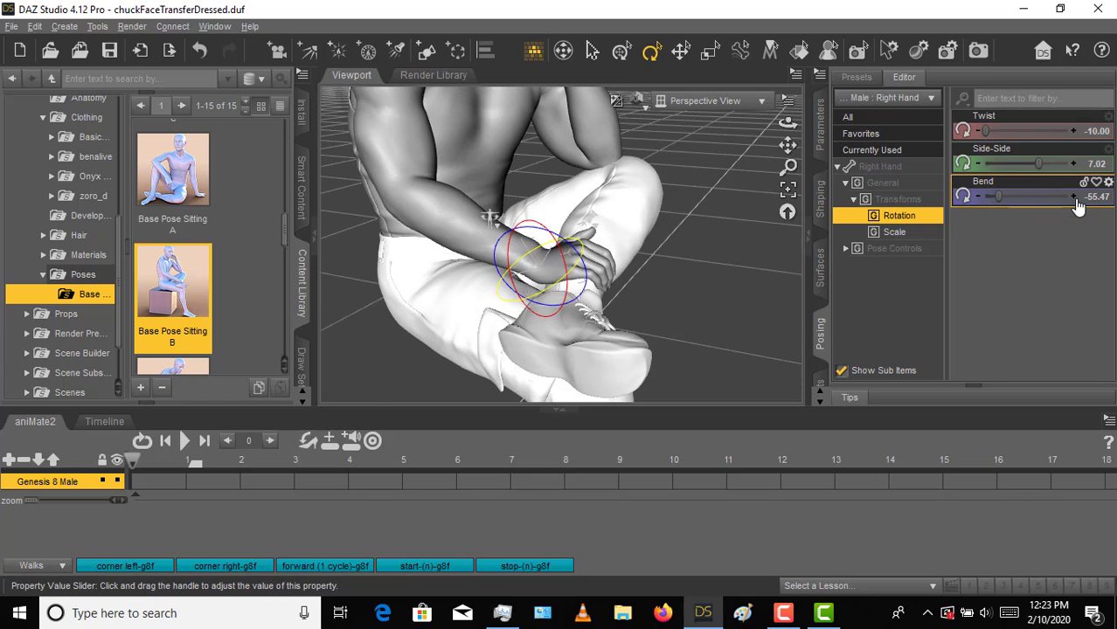
{"action": "left_click", "coordinate": [1074, 198]}
{"action": "left_click", "coordinate": [1074, 197]}
{"action": "left_click", "coordinate": [1074, 198]}
{"action": "left_click", "coordinate": [1075, 198]}
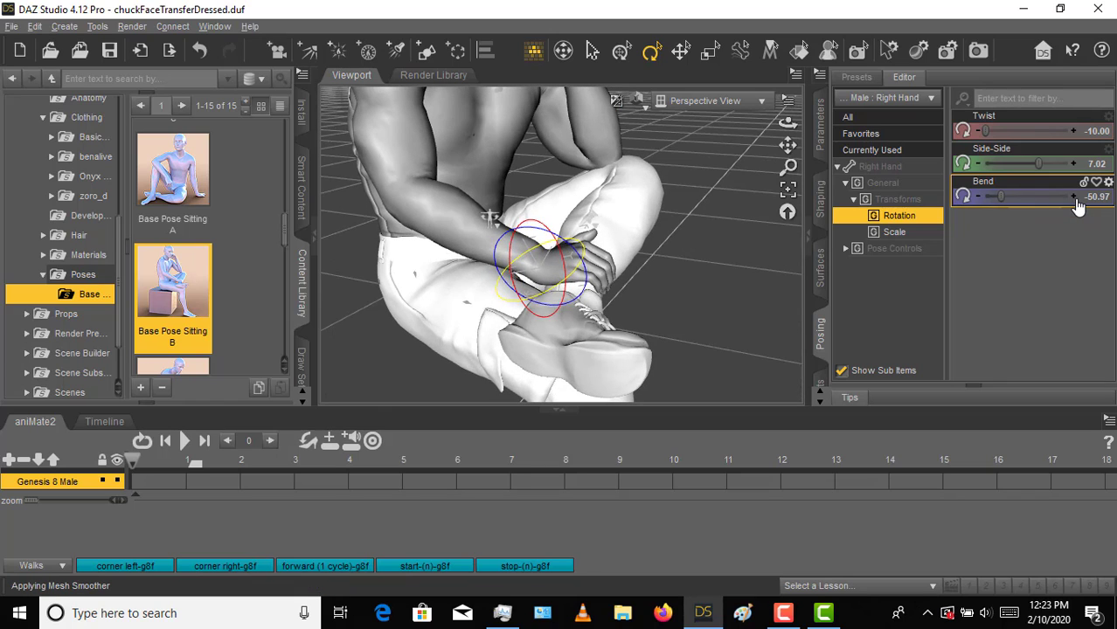
{"action": "left_click", "coordinate": [1075, 198]}
{"action": "left_click", "coordinate": [1076, 198]}
{"action": "left_click", "coordinate": [1076, 199]}
{"action": "left_click", "coordinate": [1076, 198]}
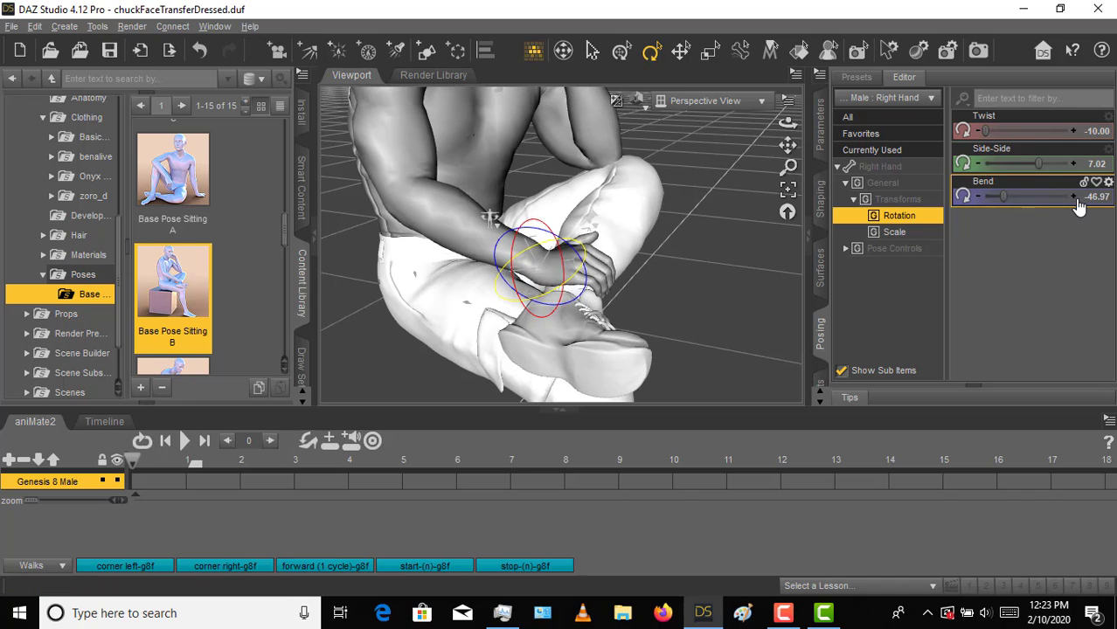
{"action": "left_click", "coordinate": [1074, 197]}
{"action": "left_click", "coordinate": [1074, 197]}
{"action": "left_click", "coordinate": [1074, 197]}
{"action": "left_click", "coordinate": [1074, 198]}
{"action": "left_click", "coordinate": [1074, 198]}
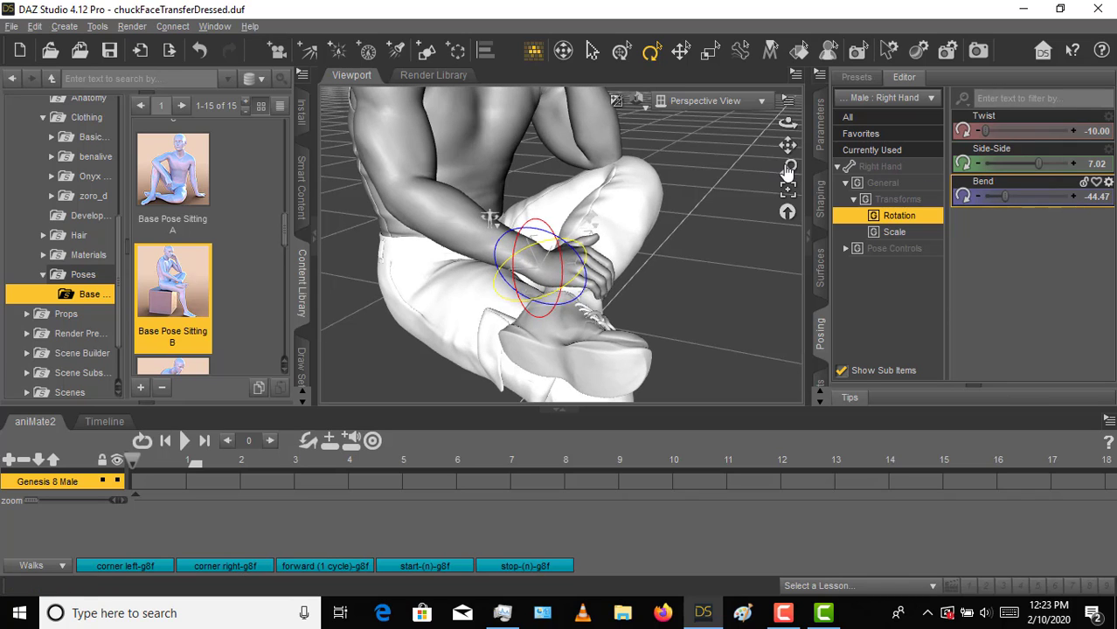
Examine the seated figure from the front and side, and look through its node hierarchy and the Mimic Live settings
{"action": "left_click_drag", "start_coordinate": [789, 124], "coordinate": [809, 203]}
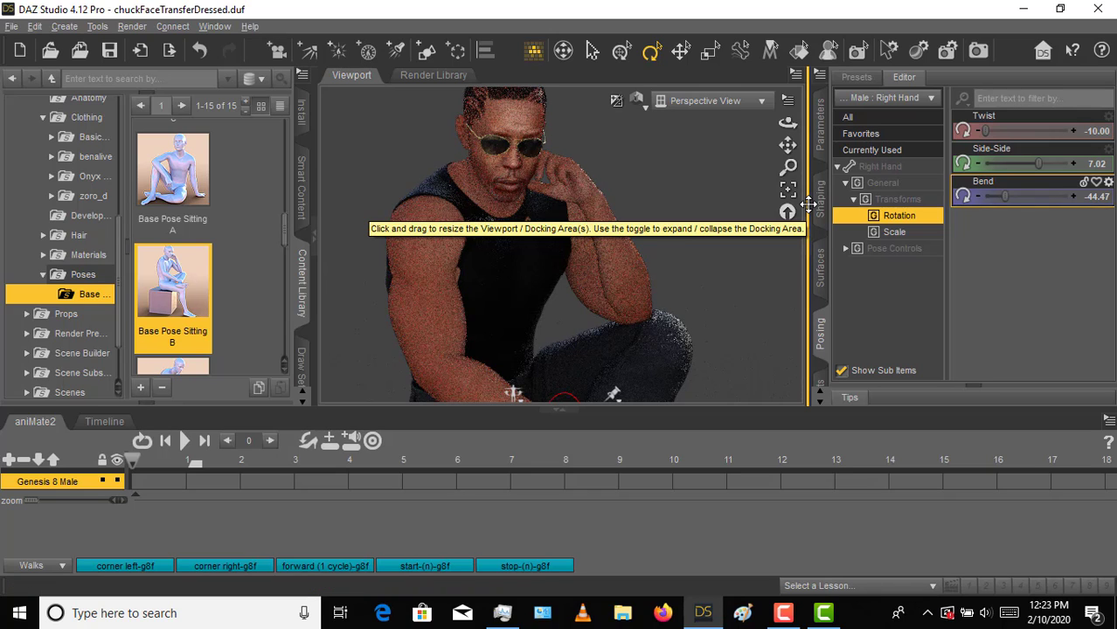
{"action": "left_click", "coordinate": [892, 98]}
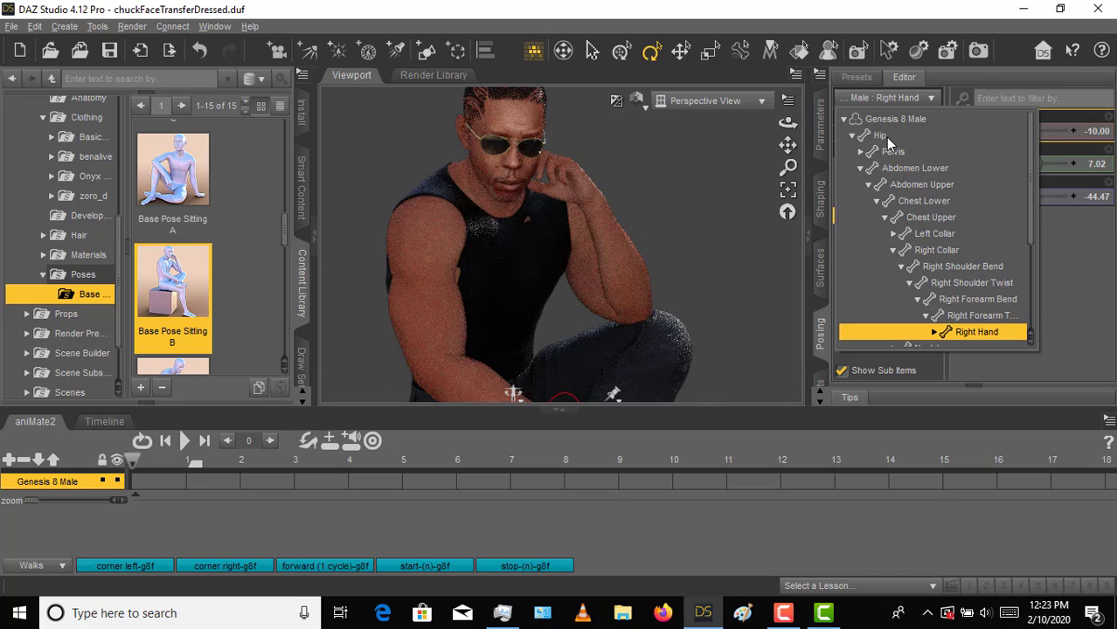
{"action": "left_click_drag", "start_coordinate": [1030, 208], "coordinate": [1023, 326]}
{"action": "left_click", "coordinate": [1078, 288]}
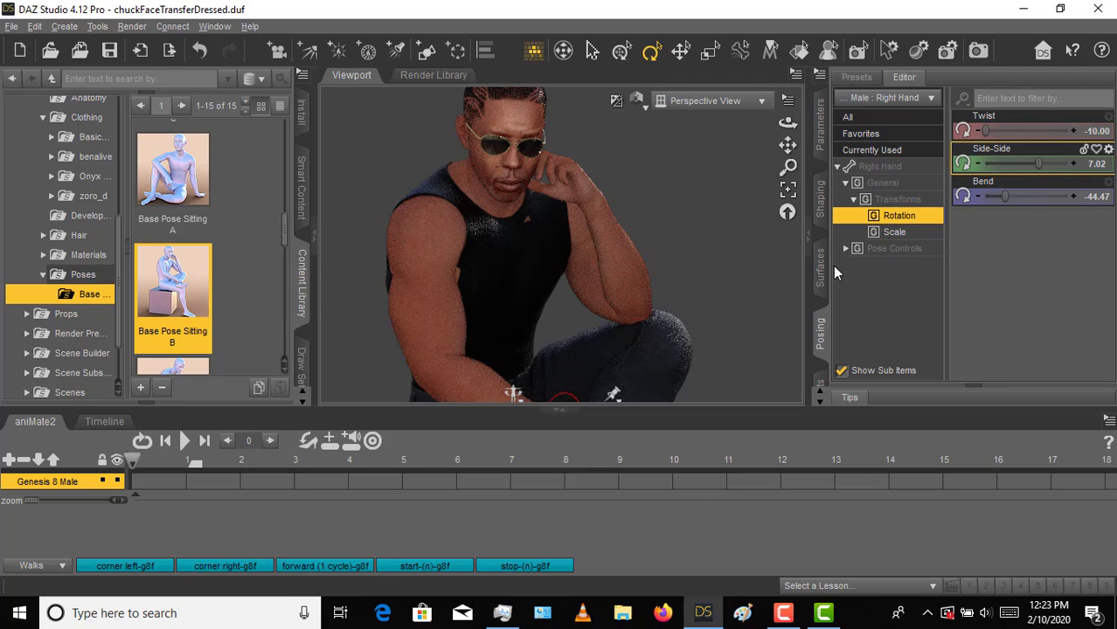
{"action": "scroll", "coordinate": [824, 292], "scroll_direction": "down", "scroll_amount": 2}
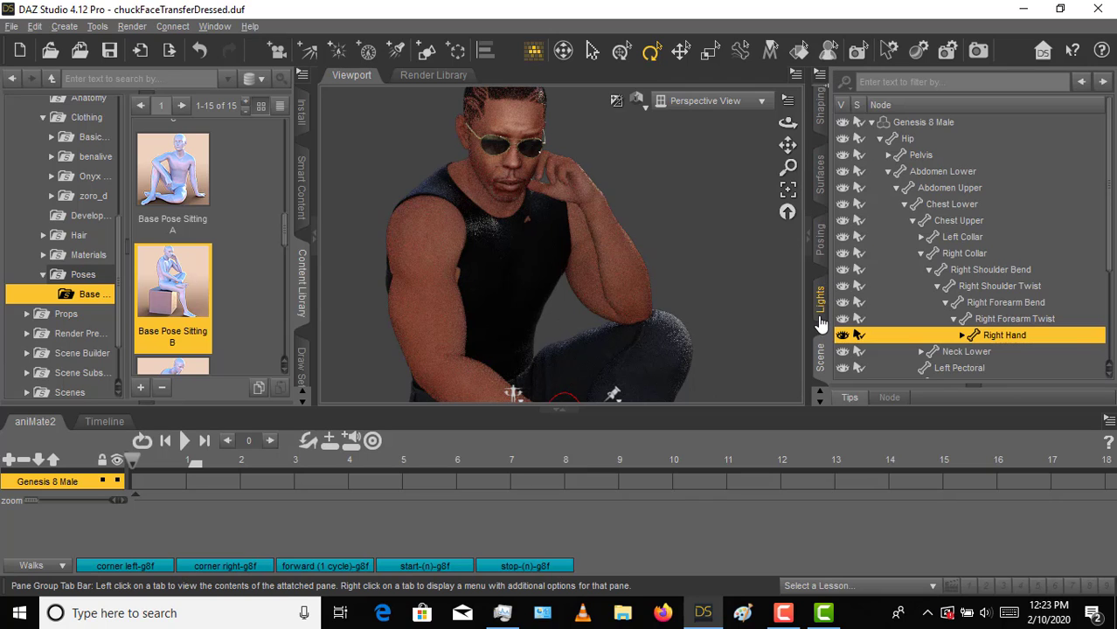
{"action": "scroll", "coordinate": [821, 323], "scroll_direction": "down", "scroll_amount": 1}
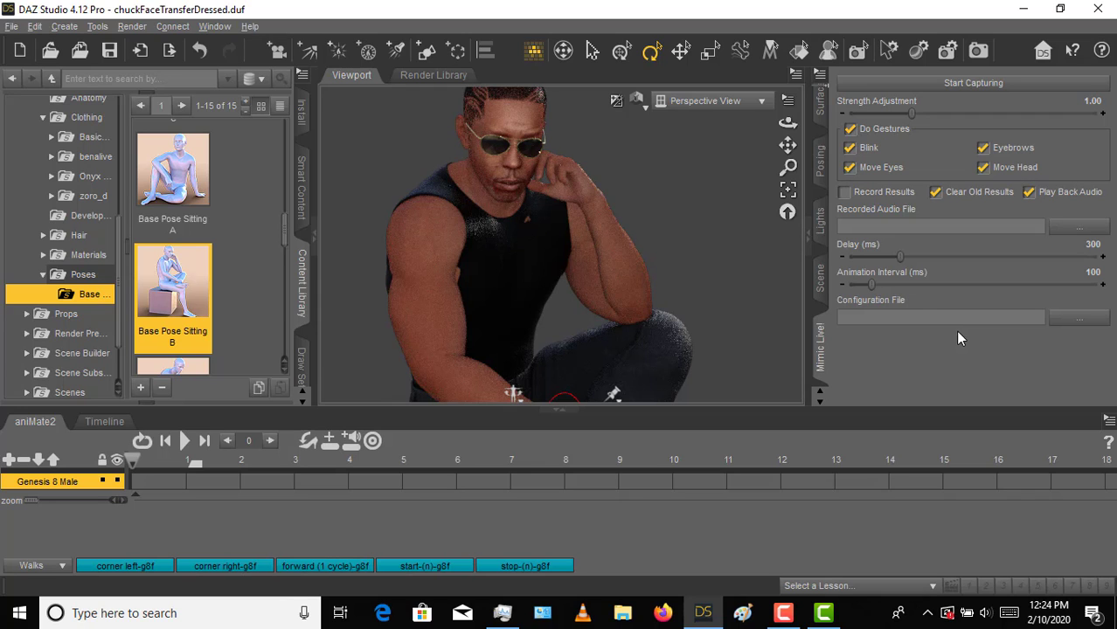
{"action": "left_click_drag", "start_coordinate": [788, 122], "coordinate": [713, 201]}
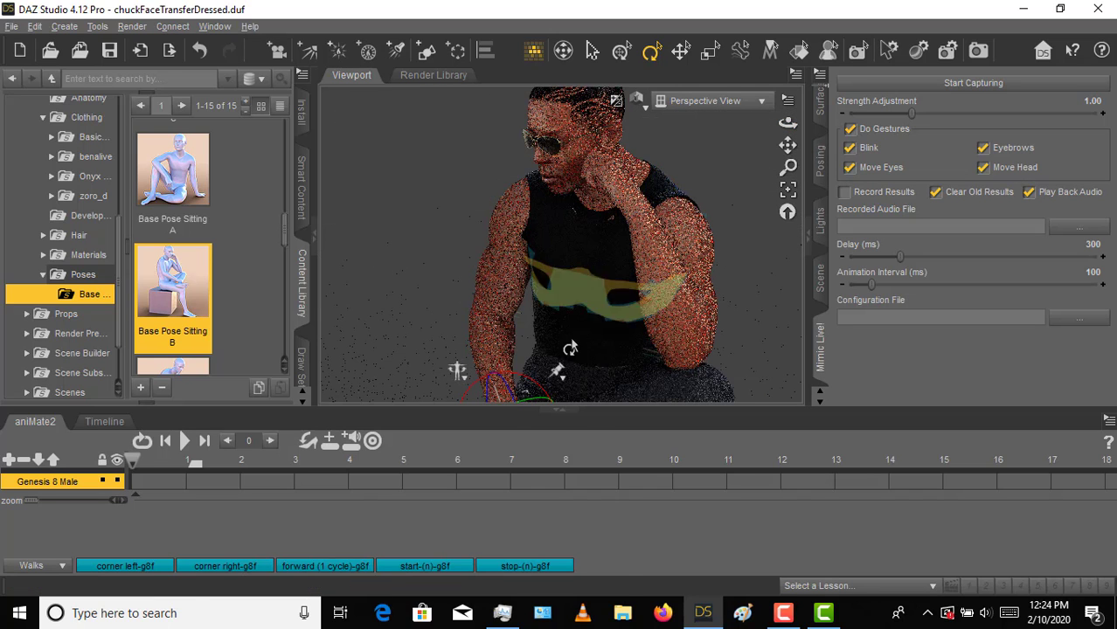
{"action": "scroll", "coordinate": [558, 215], "scroll_direction": "up", "scroll_amount": 4}
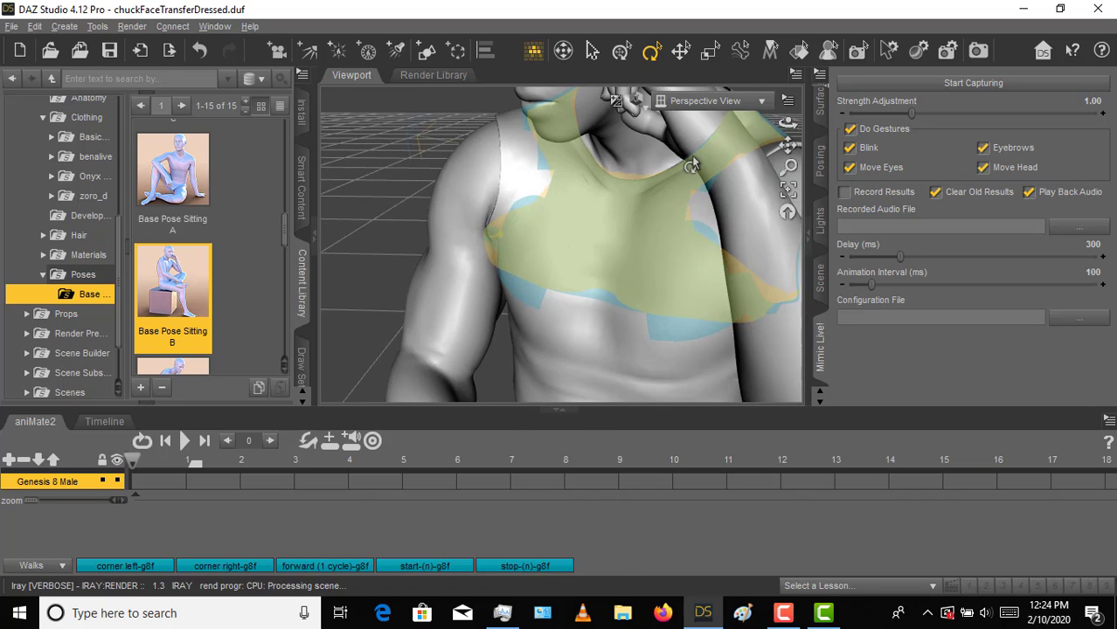
{"action": "left_click_drag", "start_coordinate": [789, 147], "coordinate": [740, 262]}
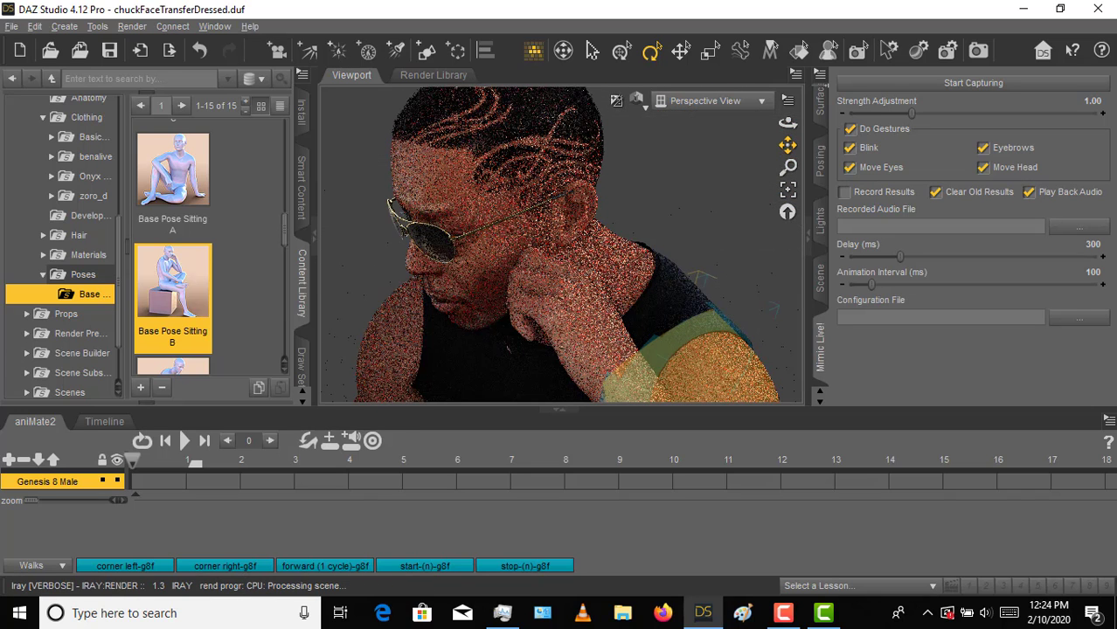